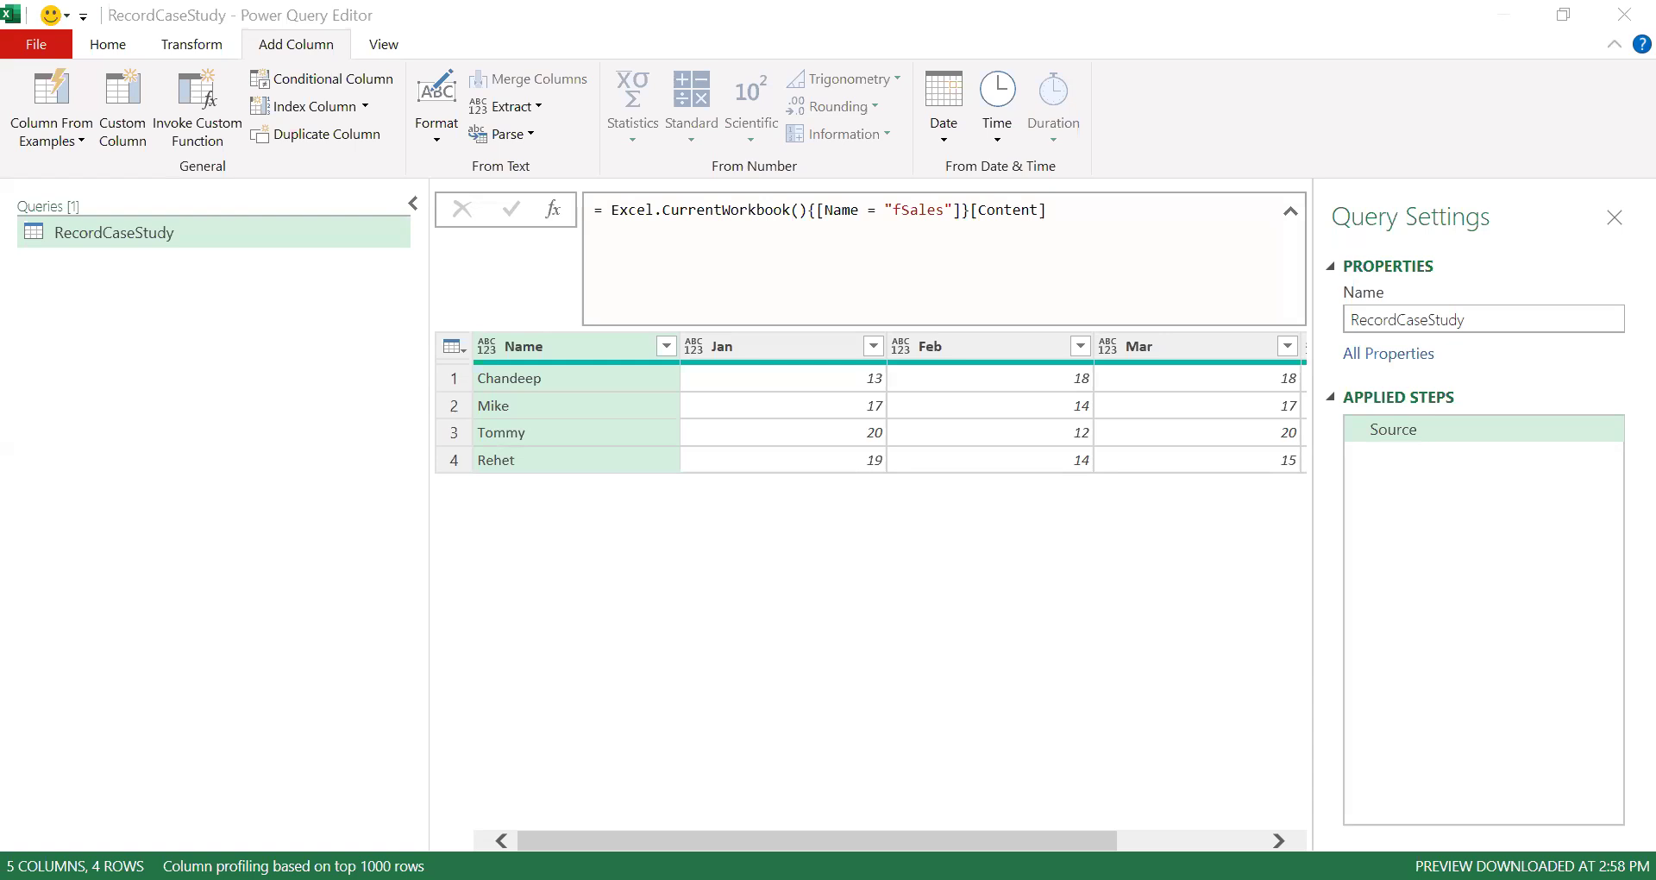
pyautogui.moveTo(828, 840); pyautogui.dragTo(975, 841)
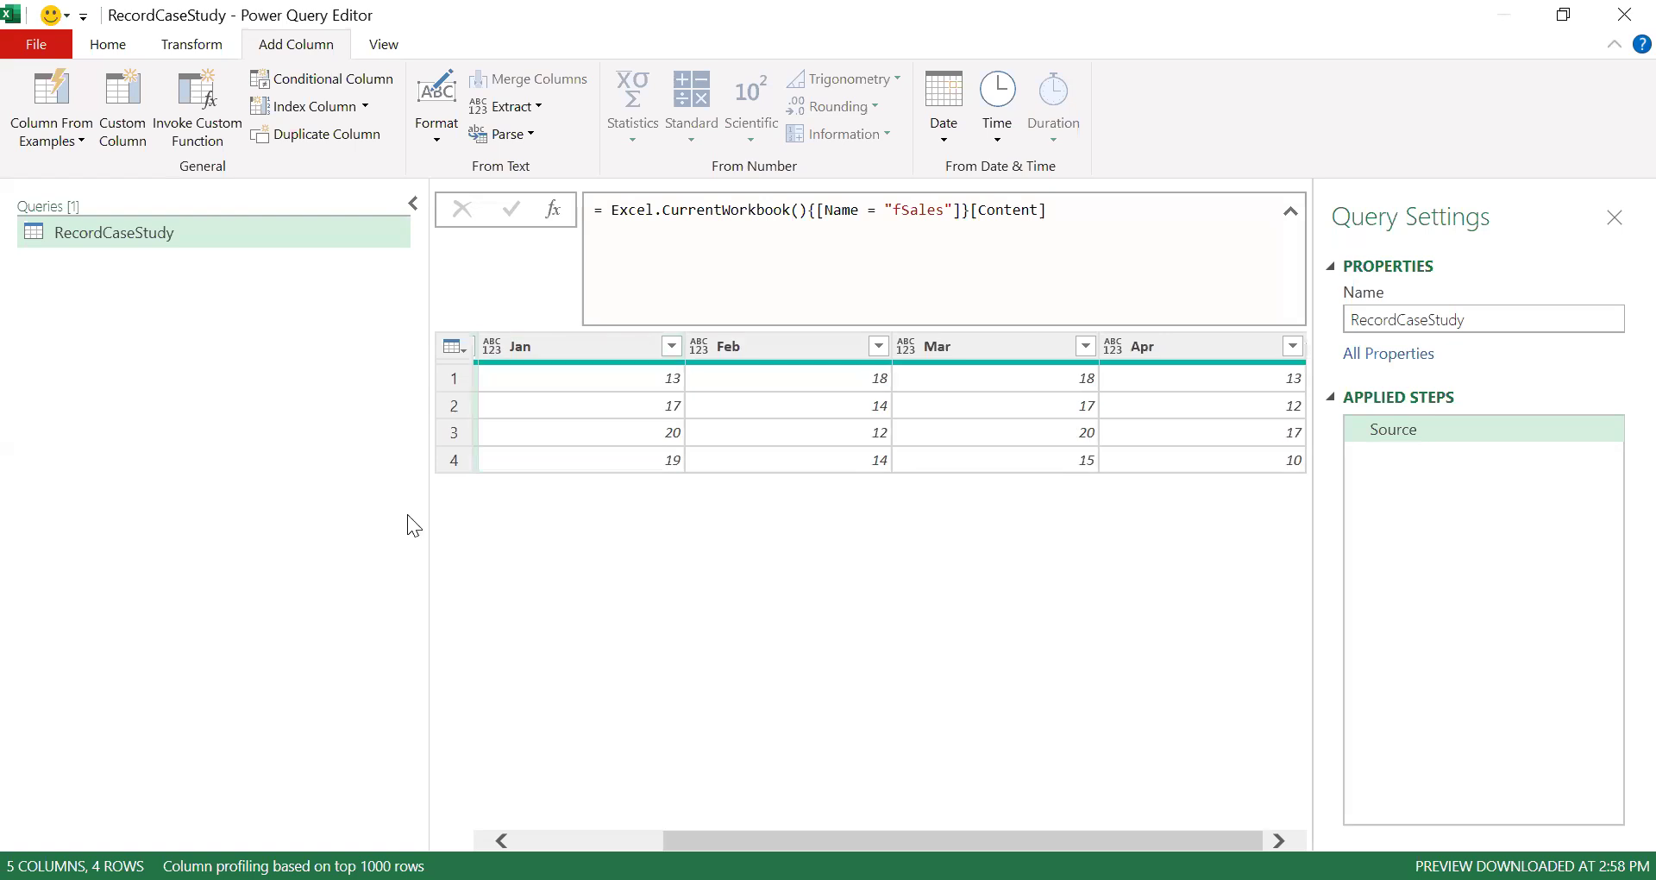
pyautogui.moveTo(429, 514); pyautogui.dragTo(229, 521)
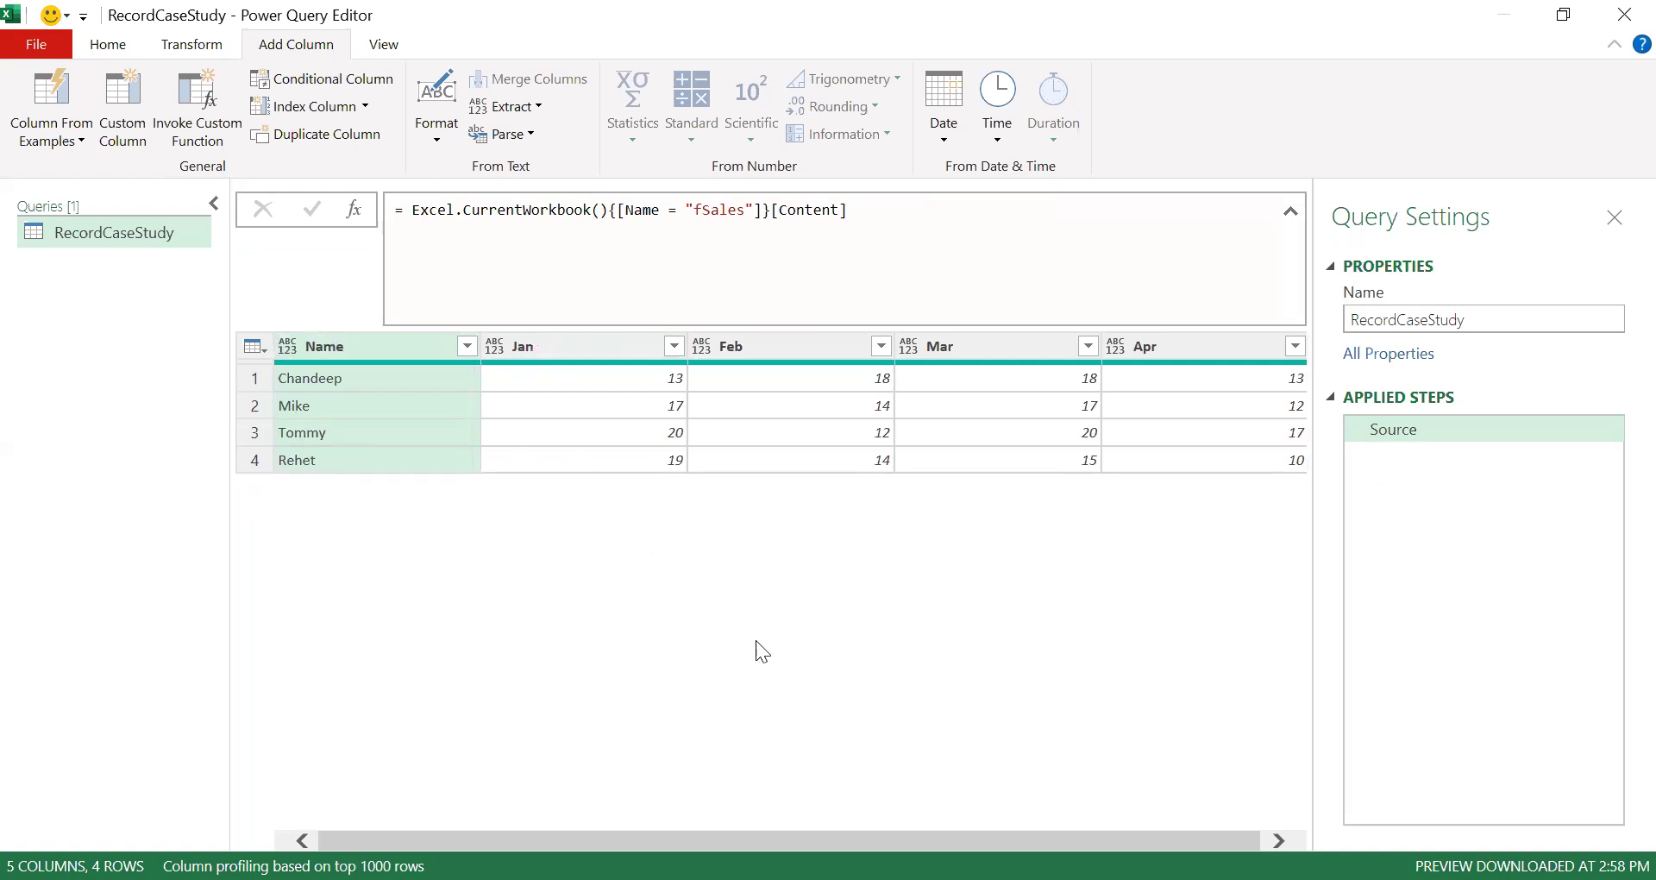
pyautogui.moveTo(791, 841); pyautogui.dragTo(797, 841)
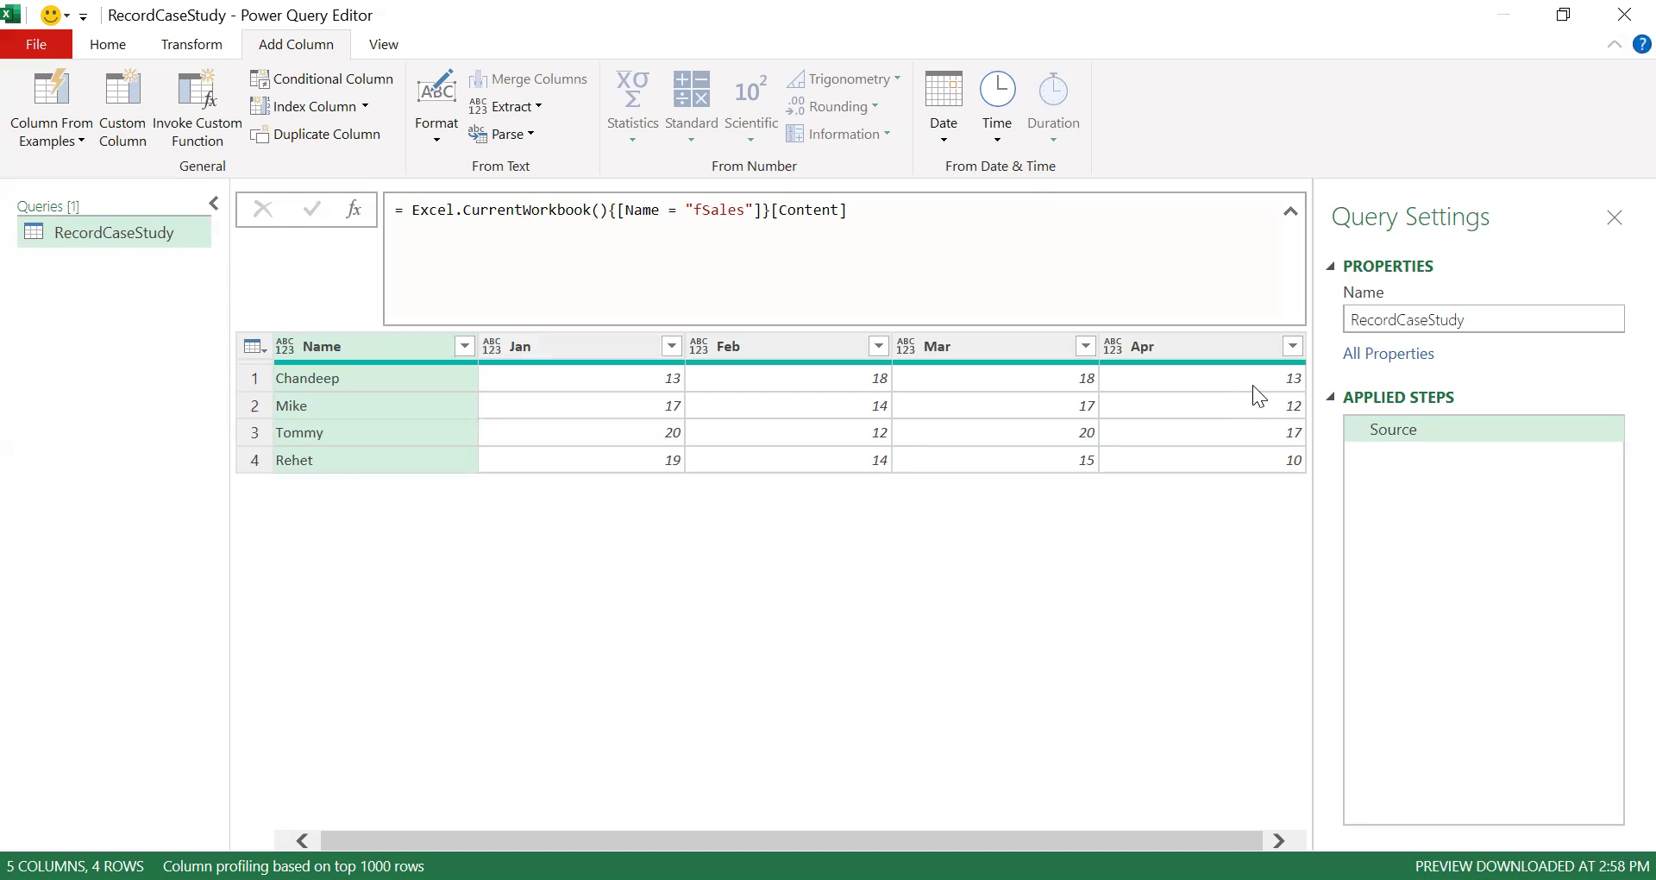
# - Add a new step whose formula is Table.ColumnNames(Source) to list the table's column names
pyautogui.click(353, 209)
pyautogui.click(440, 210)
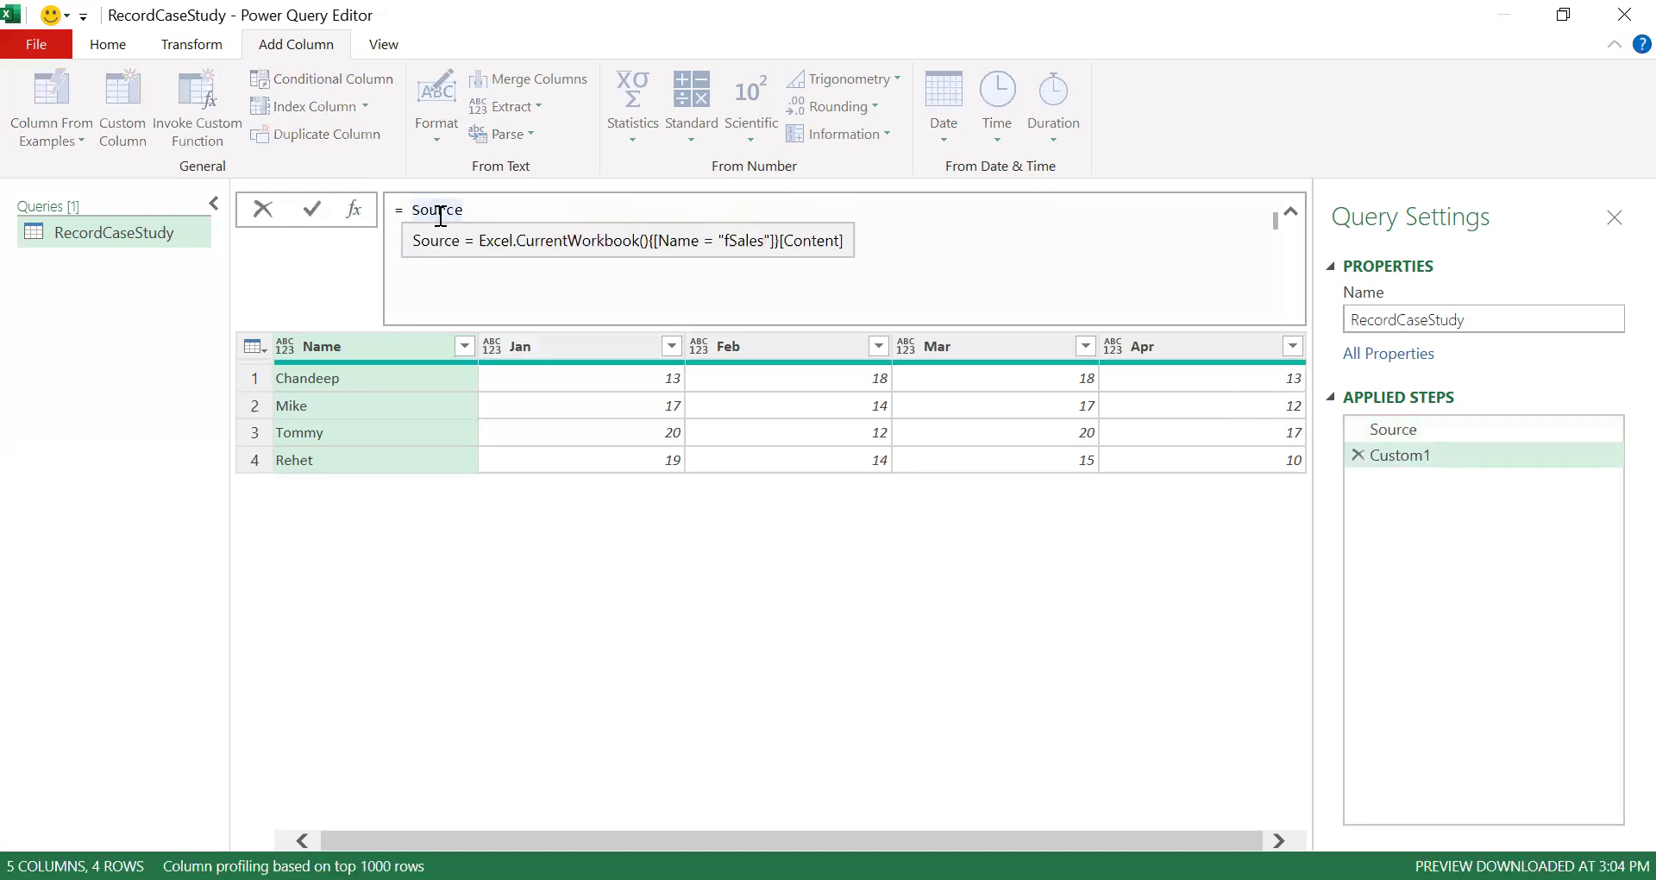
pyautogui.doubleClick(439, 211)
pyautogui.press('BackSpace')
pyautogui.write('Table.Colu')
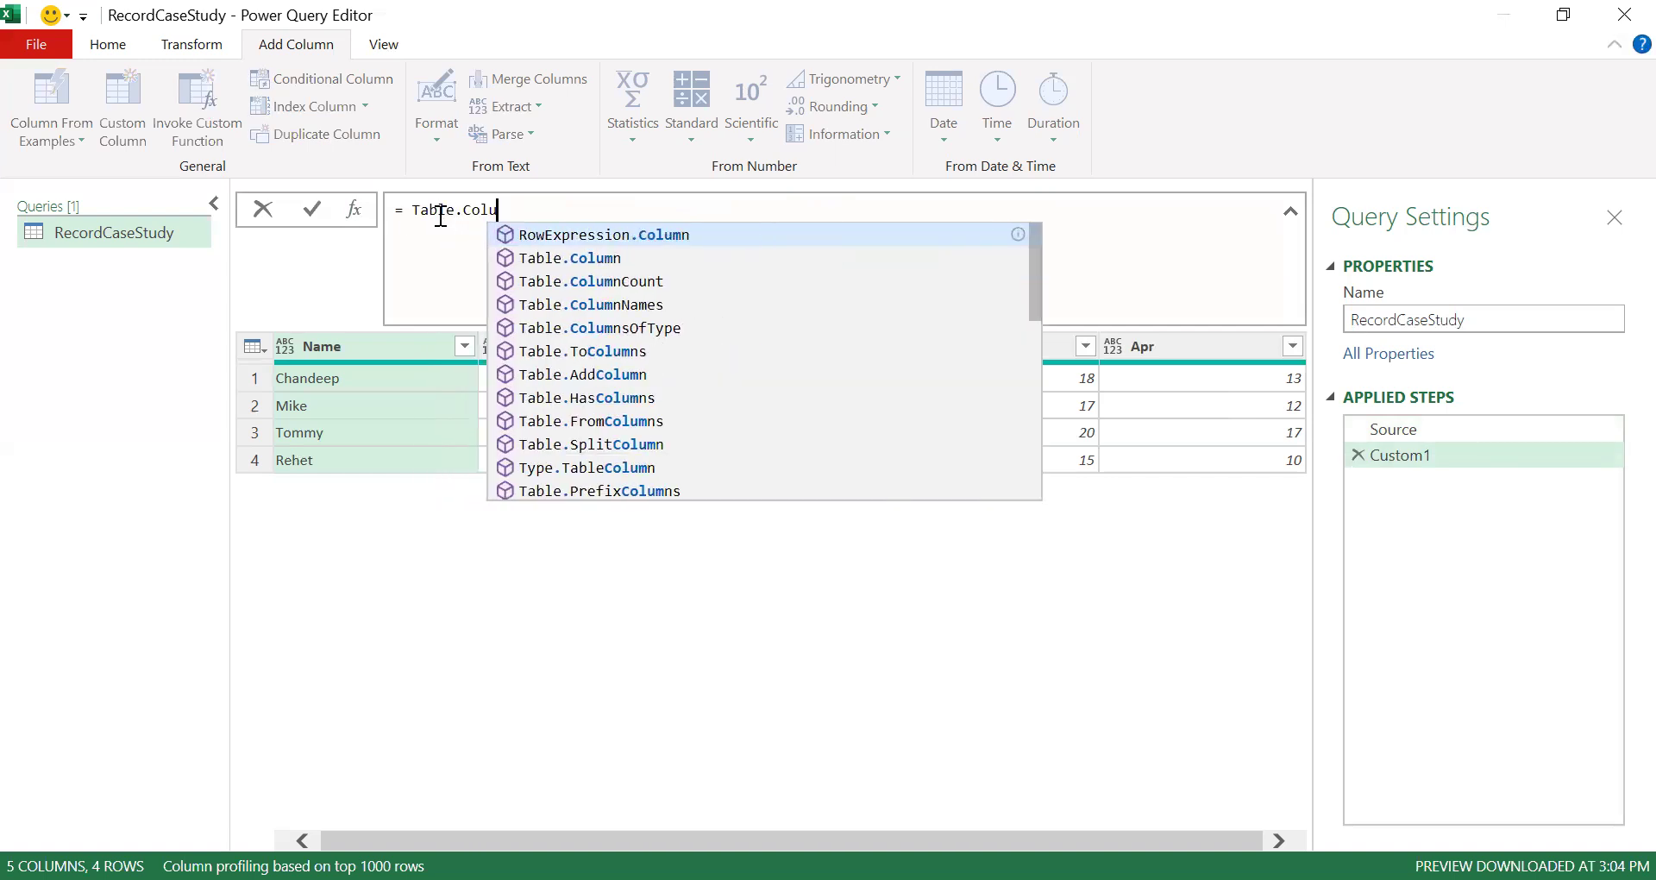
pyautogui.write('mnNames(Source')
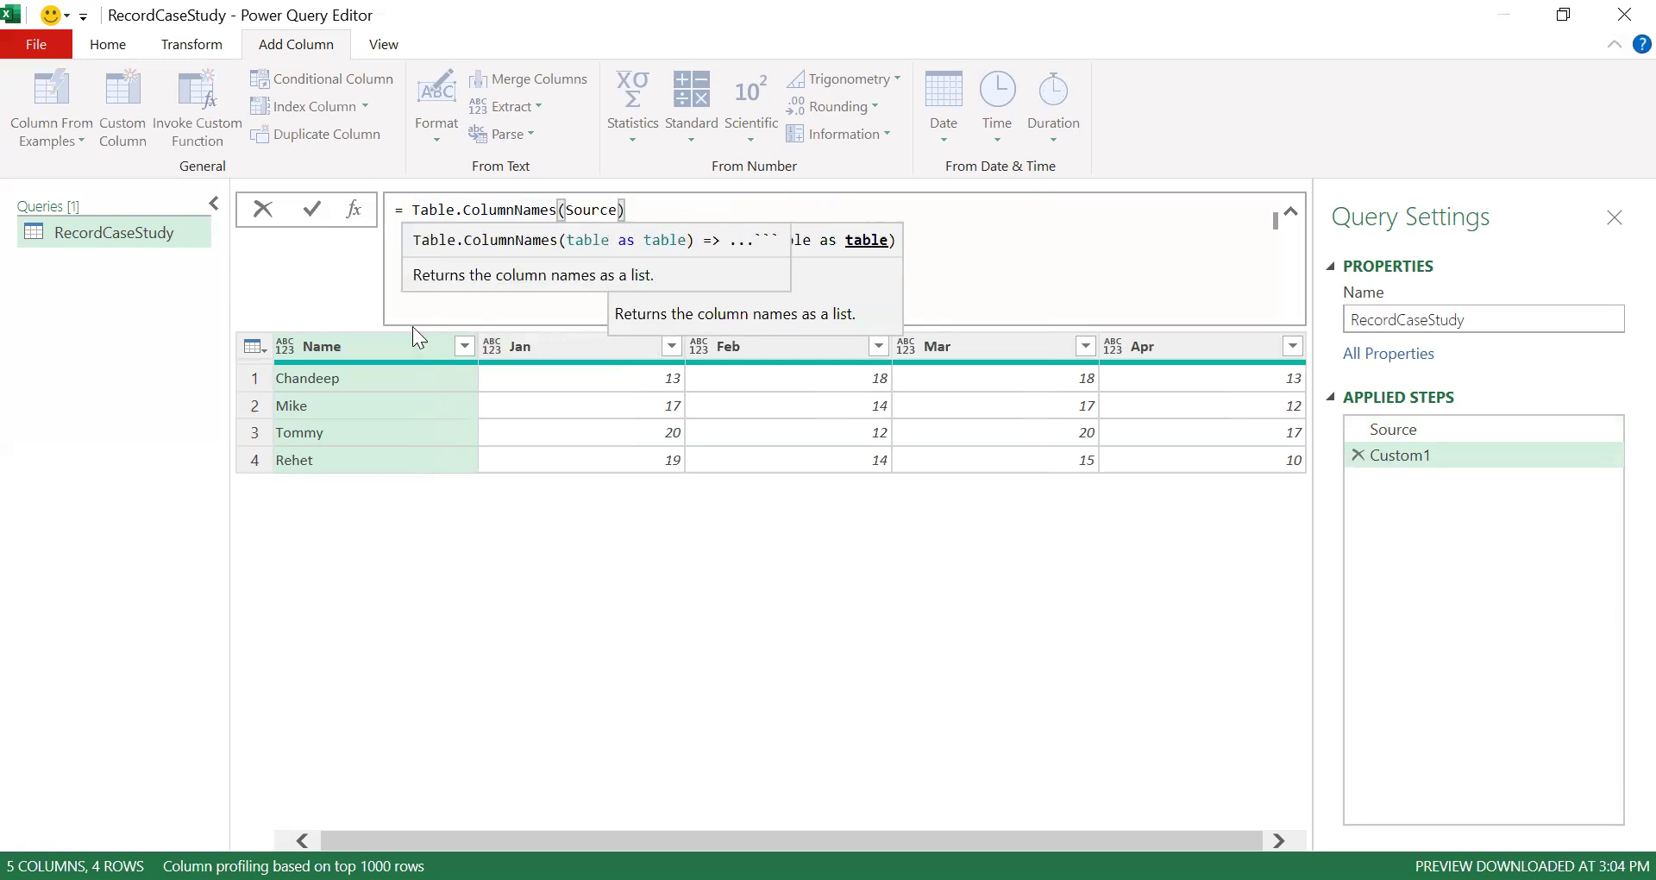
pyautogui.press('Return')
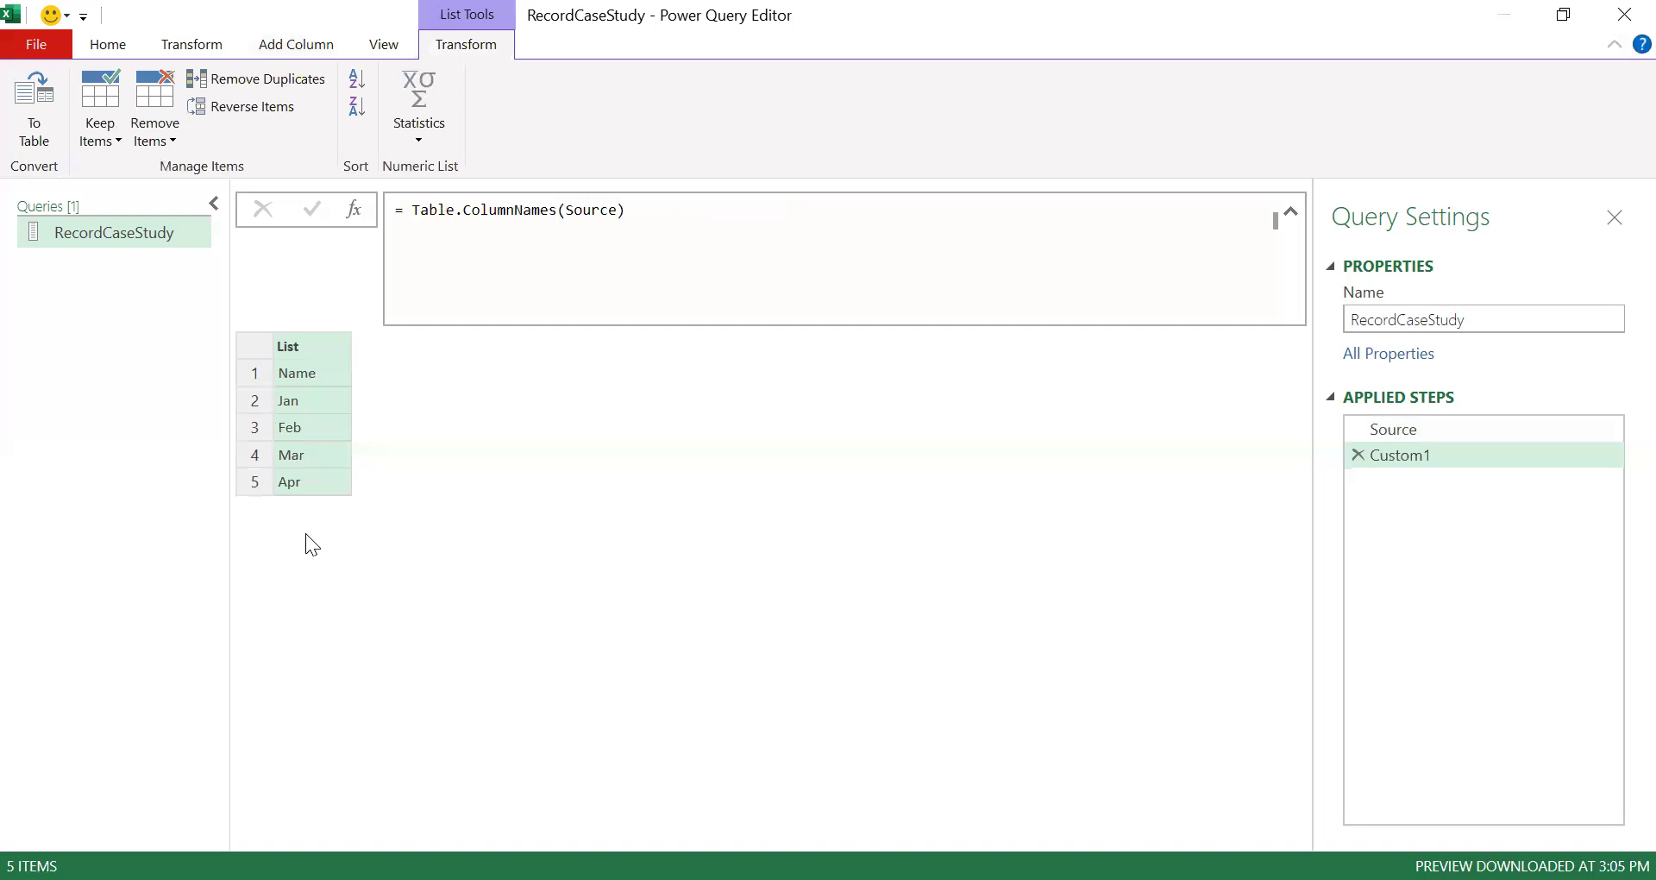
# - Rename the new step to ColumnNameAllList
pyautogui.doubleClick(1406, 461)
pyautogui.write('ColumnNameAllList')
pyautogui.press('Return')
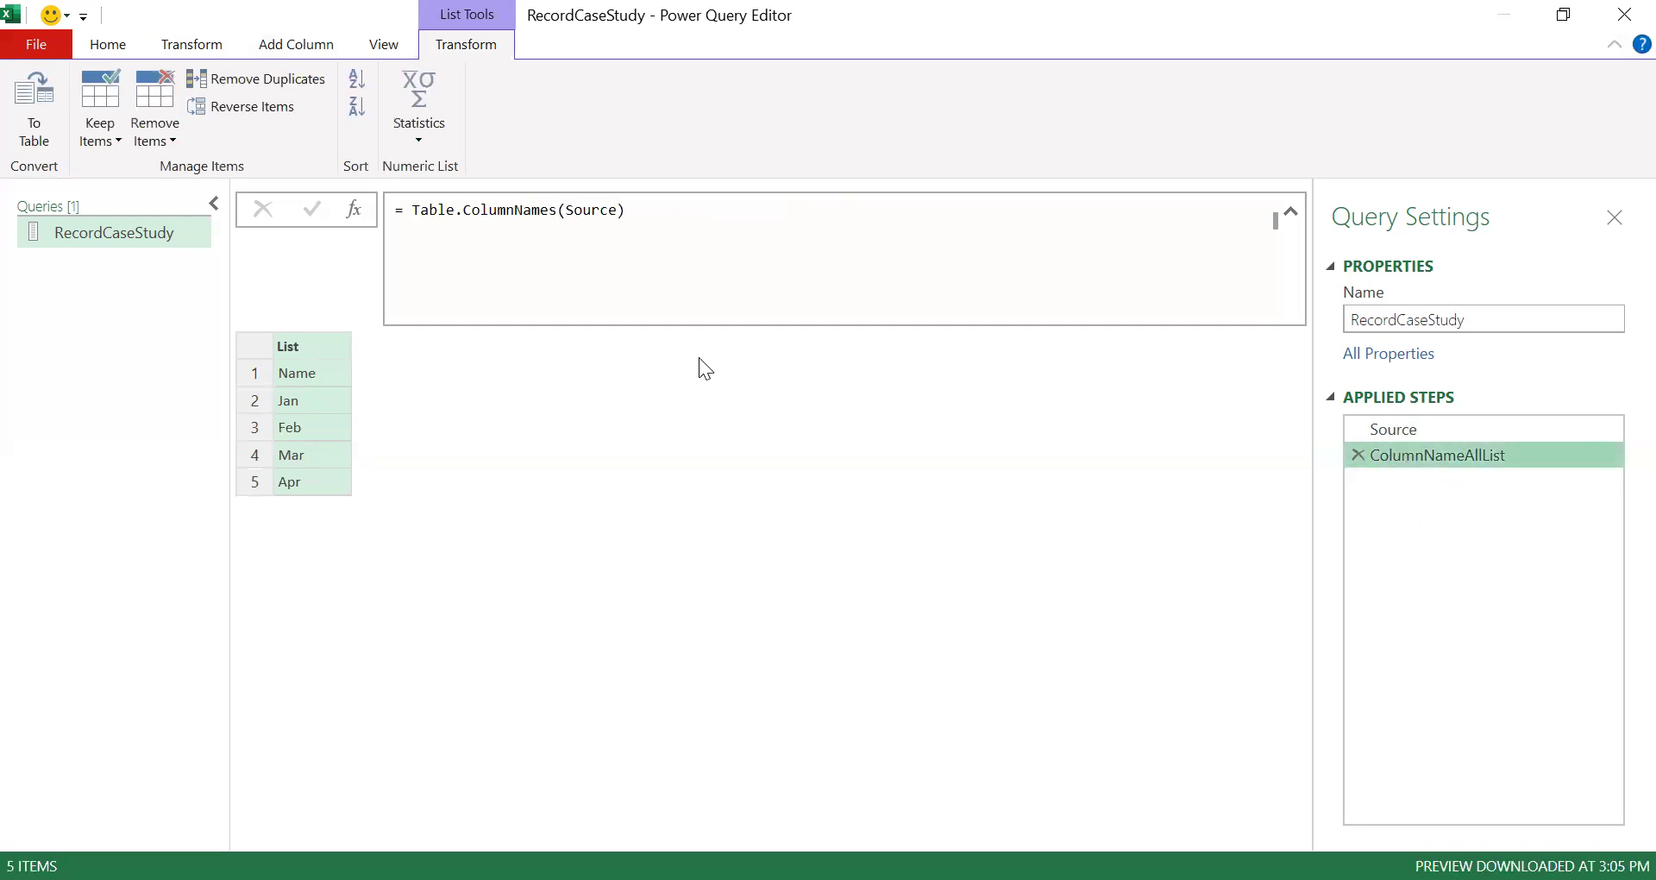
pyautogui.moveTo(353, 335); pyautogui.dragTo(410, 337)
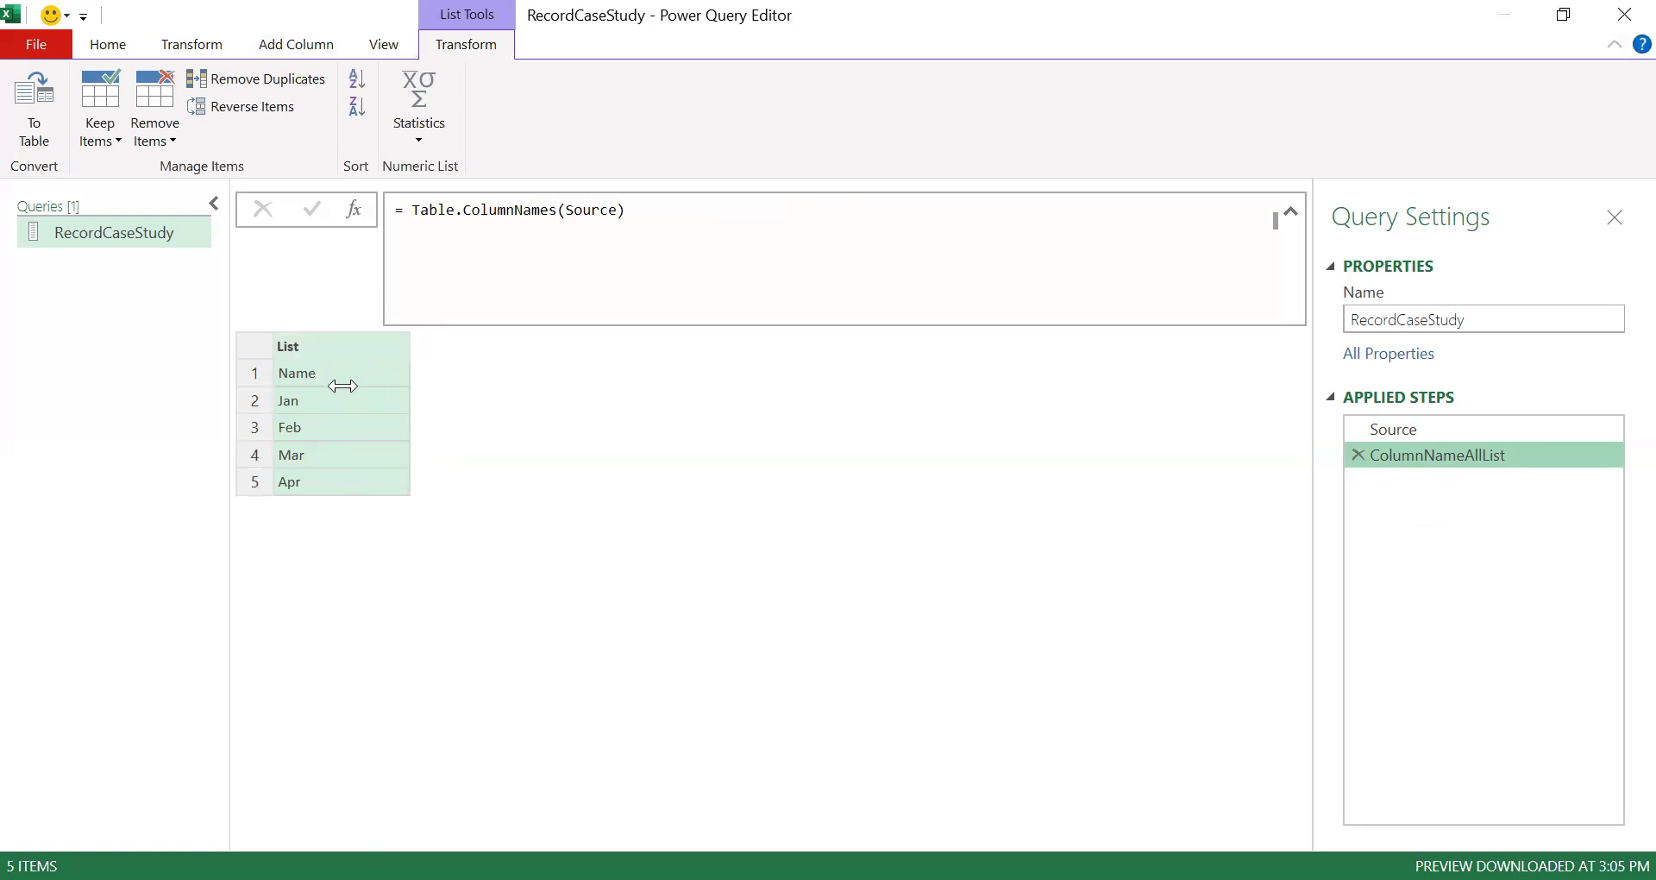
# - Add another step with the formula List.Transform(ColumnNameAllList, each _) over the column-name list
pyautogui.click(353, 210)
pyautogui.doubleClick(460, 210)
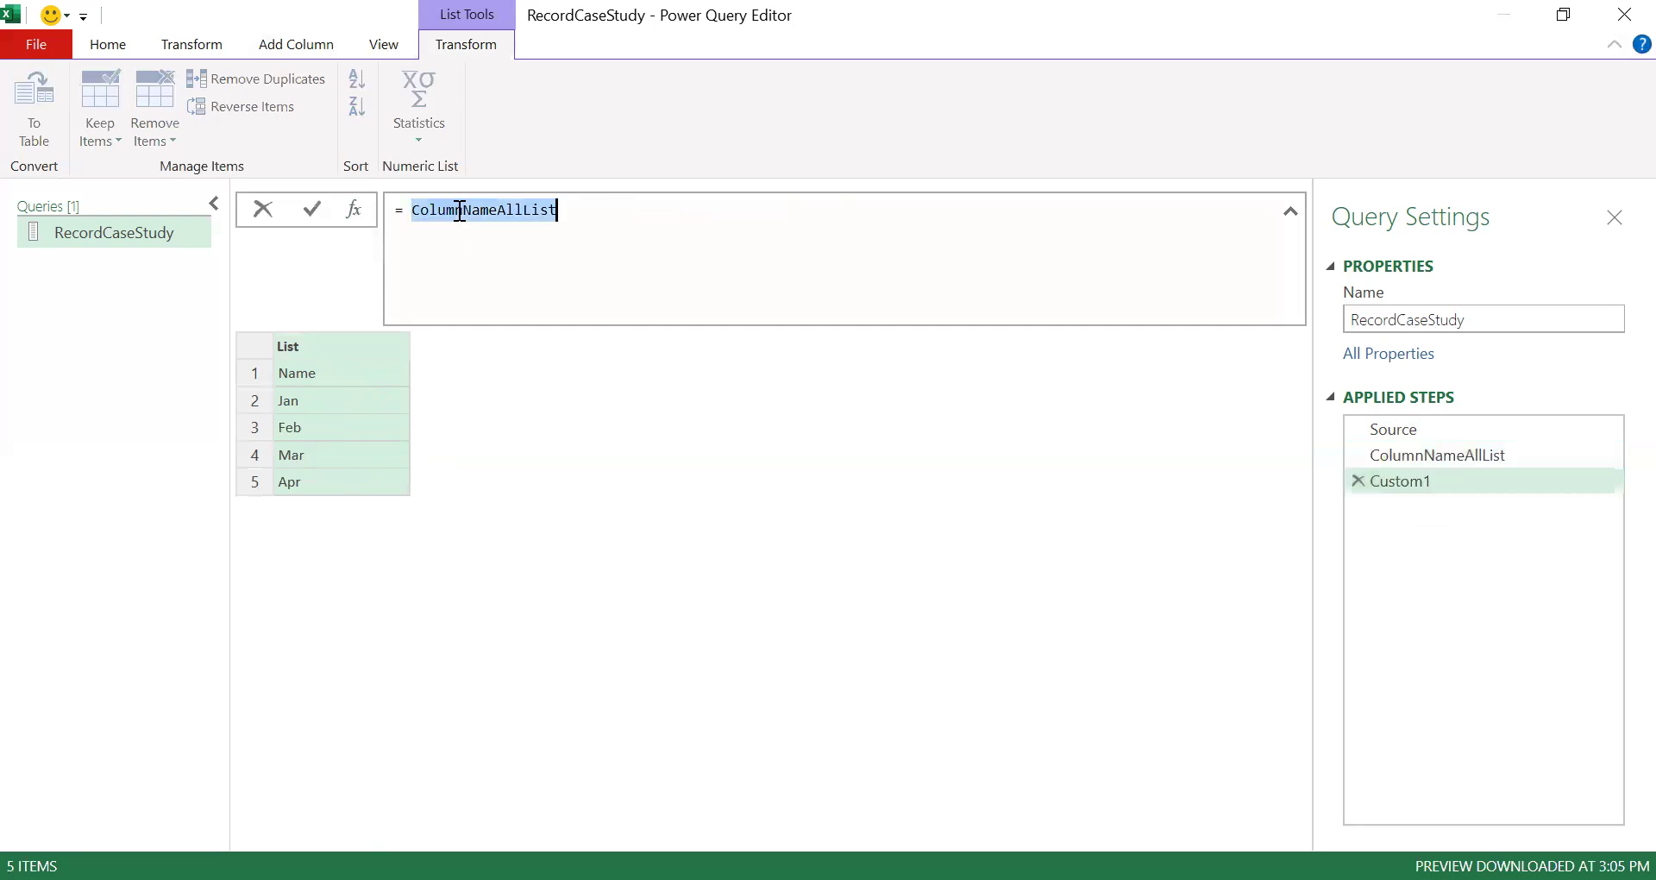
pyautogui.press('BackSpace')
pyautogui.write('List.')
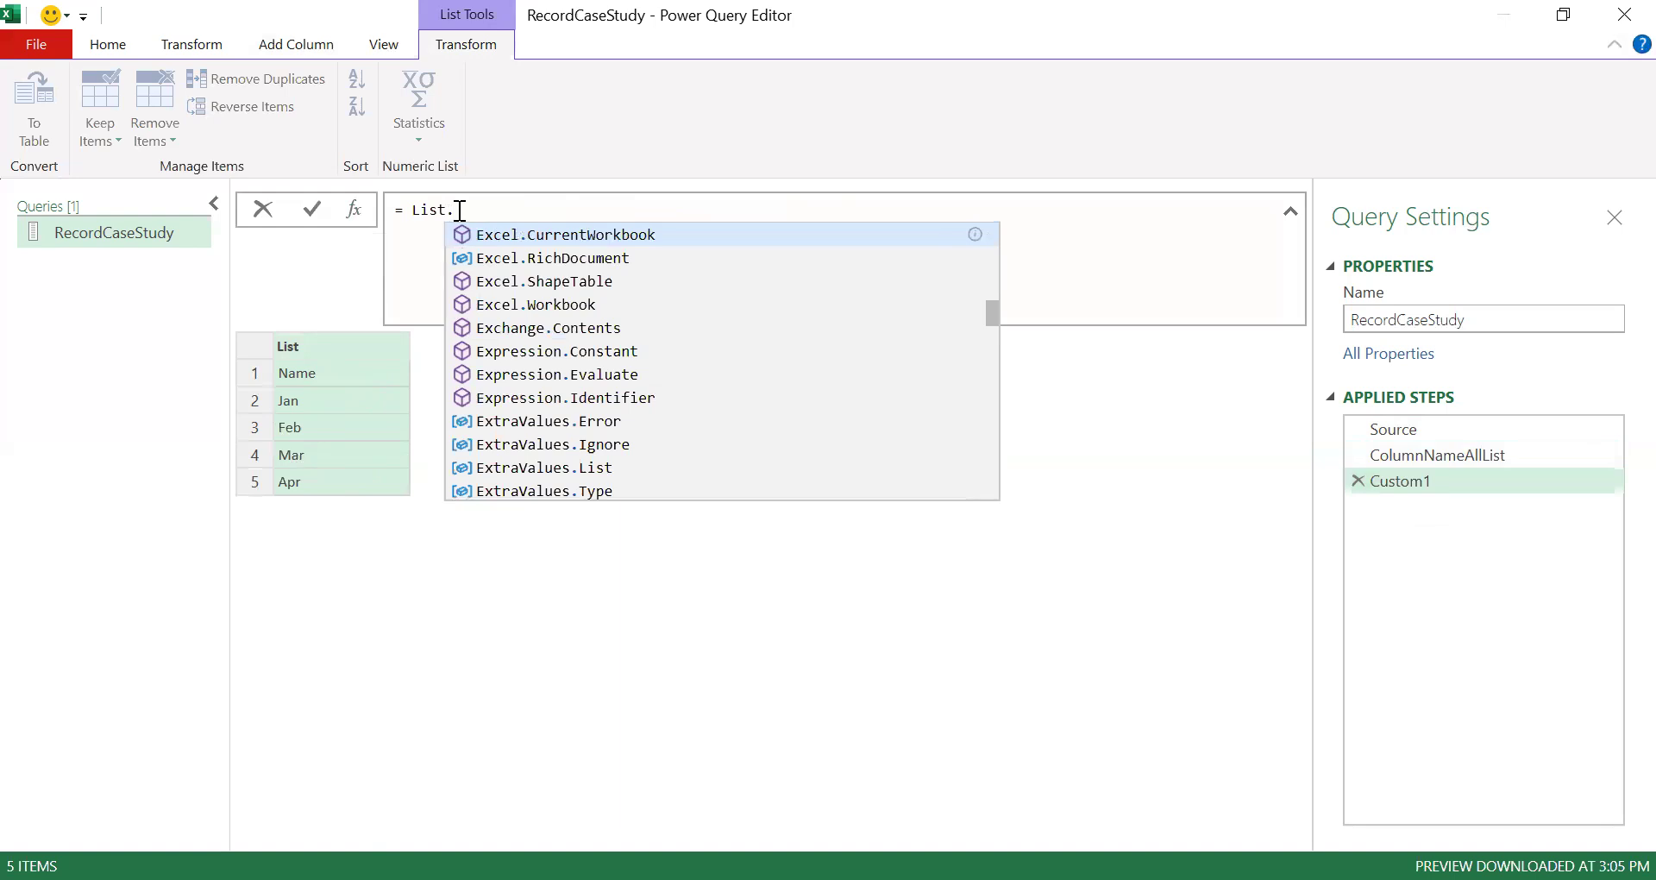
pyautogui.write('Trans')
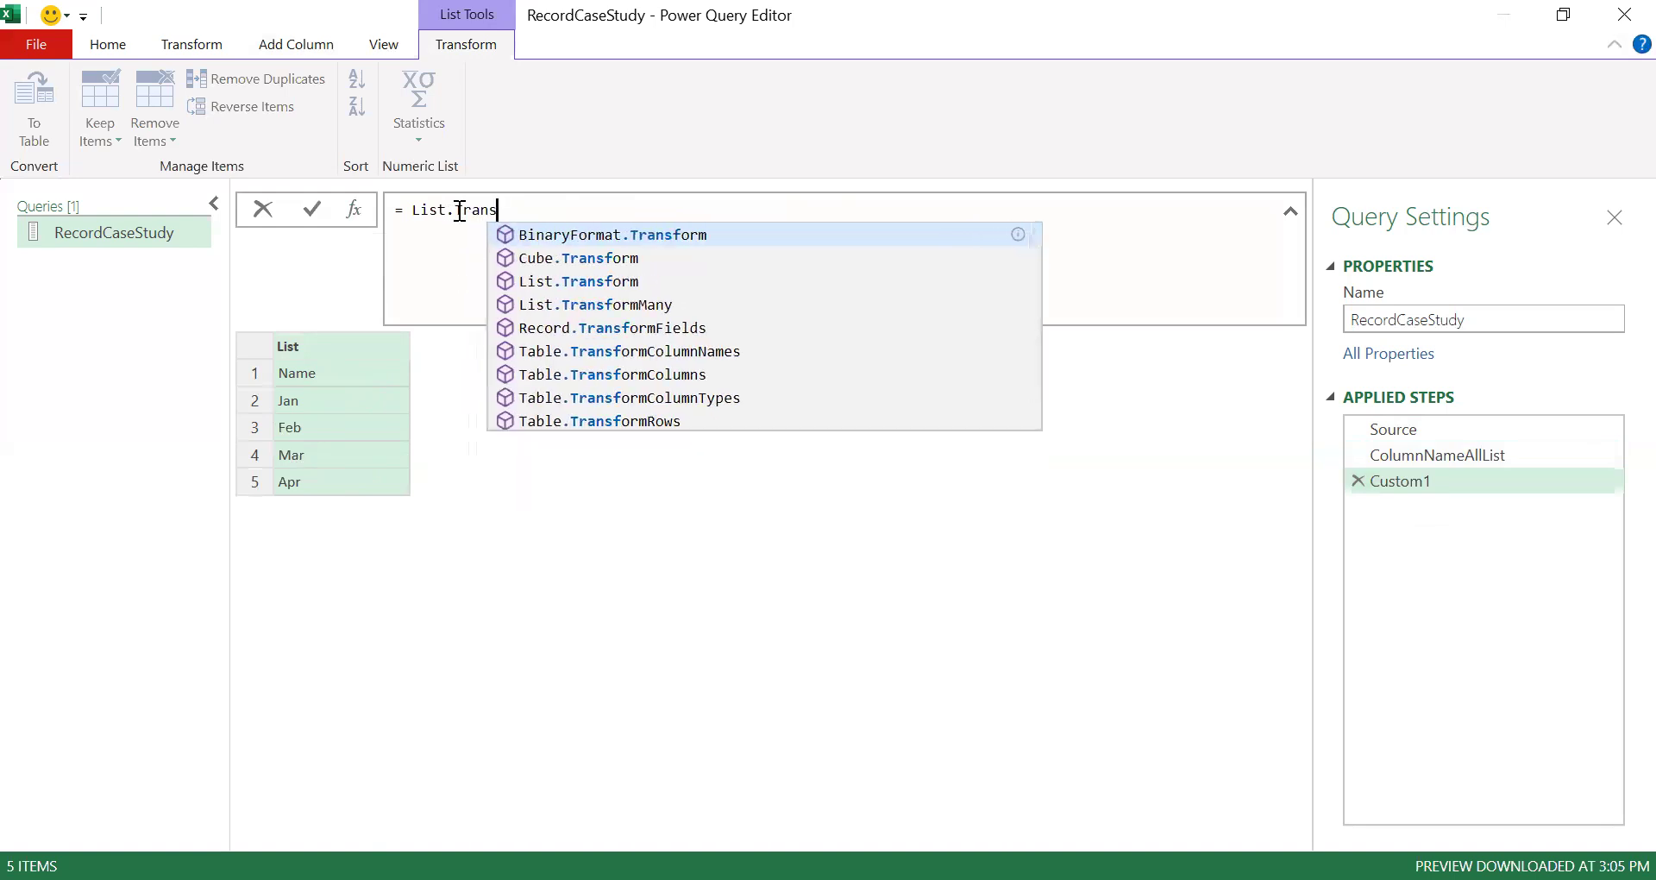
pyautogui.write('form(')
pyautogui.press('Return')
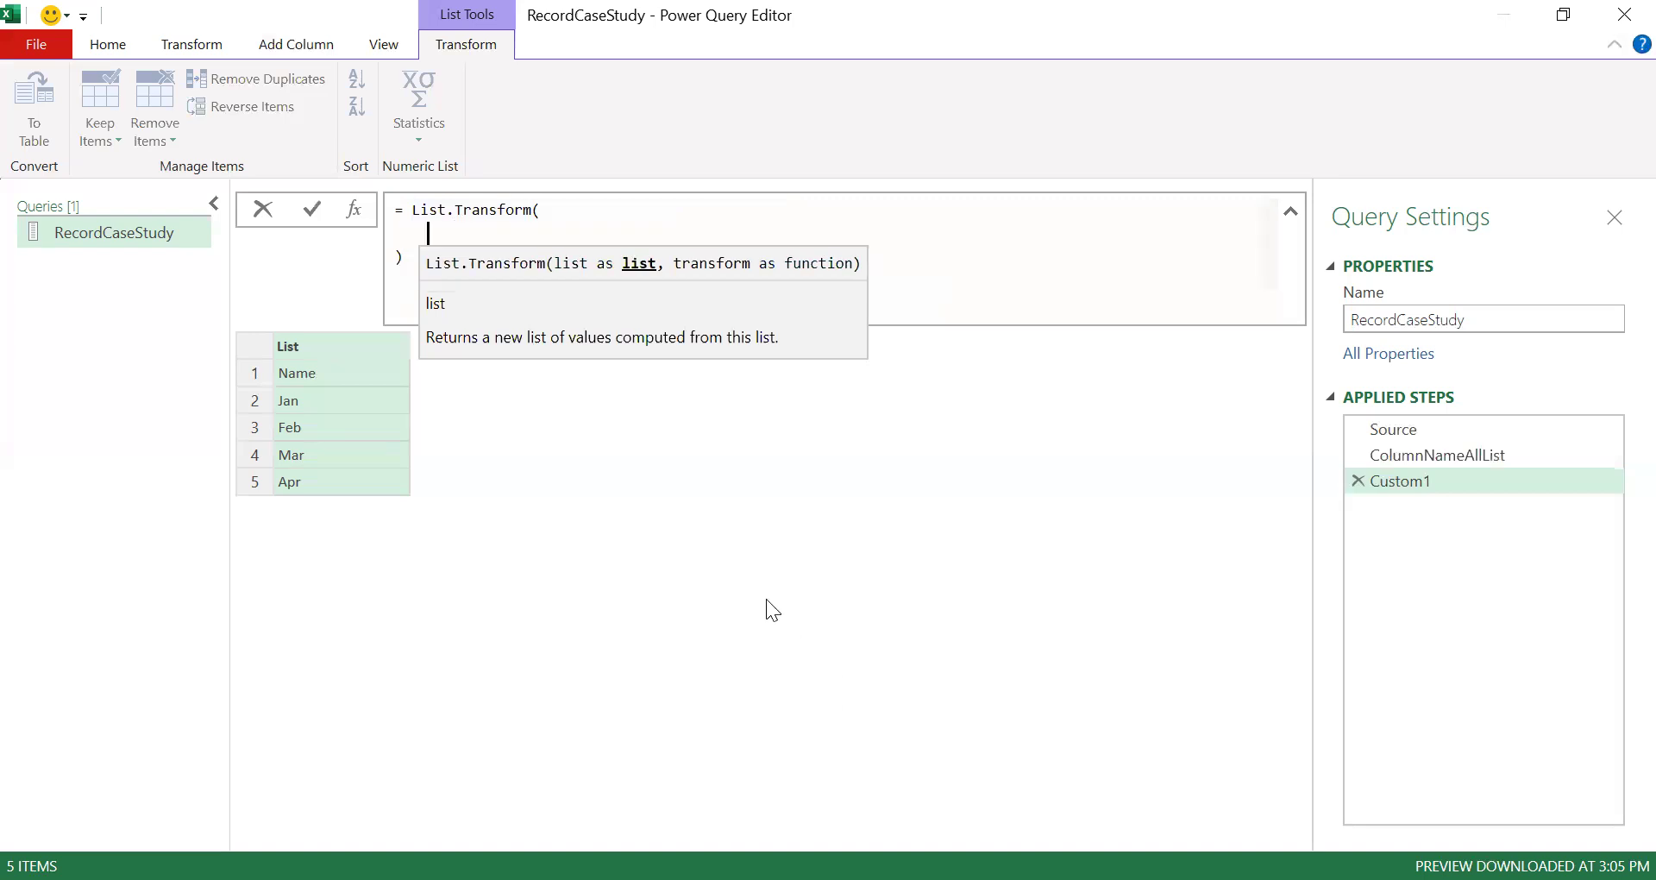
pyautogui.write('ColumnNameAllList,')
pyautogui.hotkey('shift', 'Return')
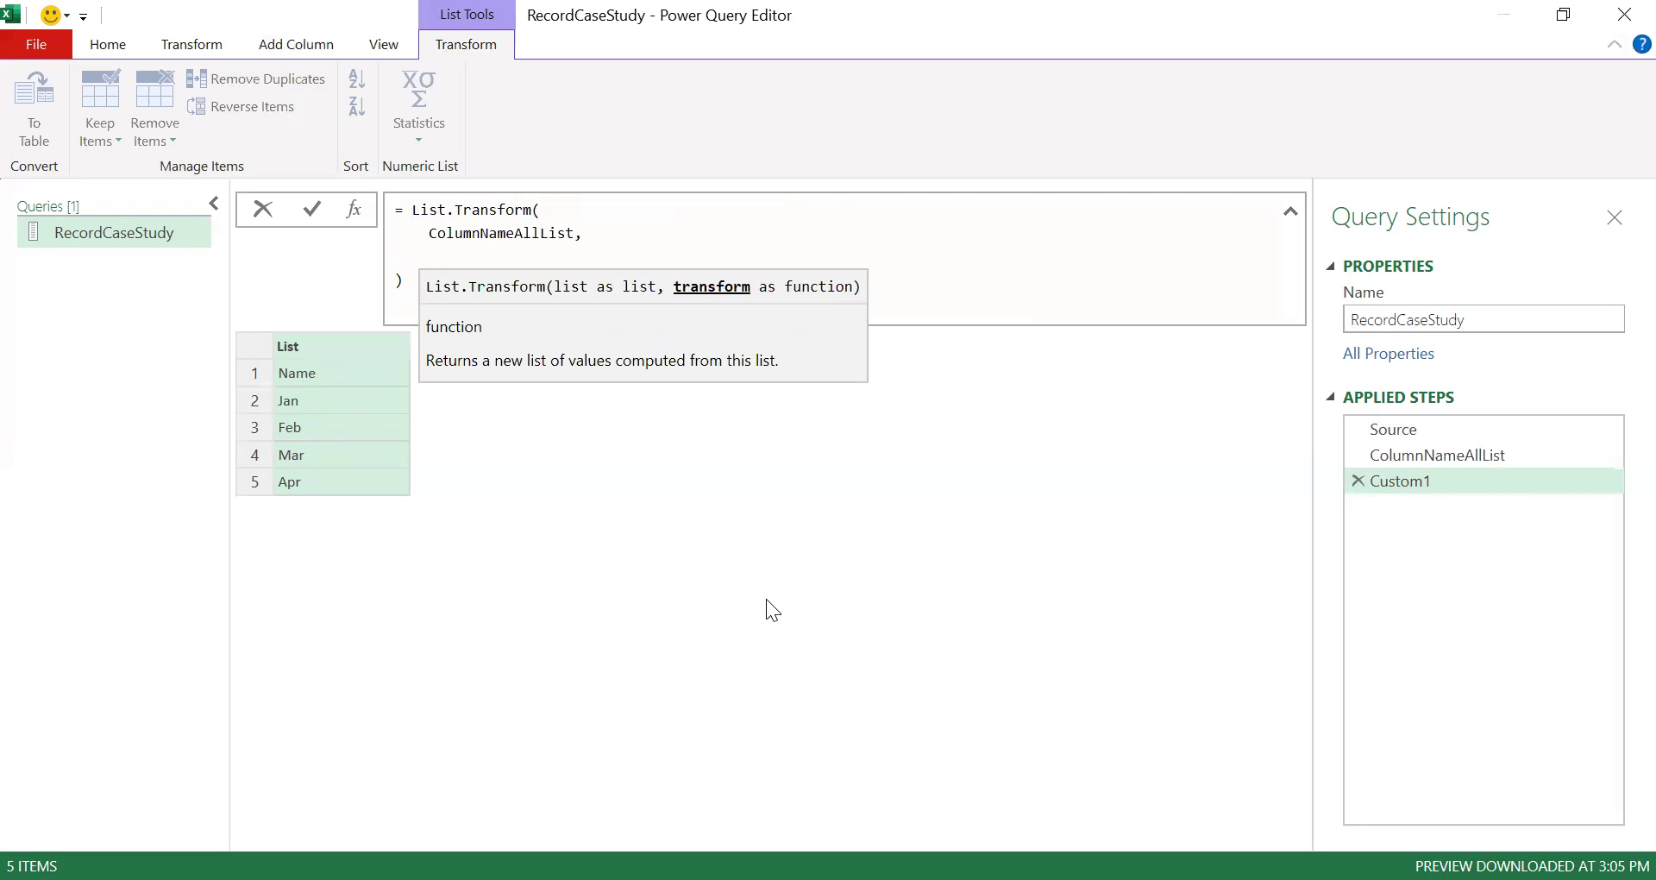
pyautogui.write('each _')
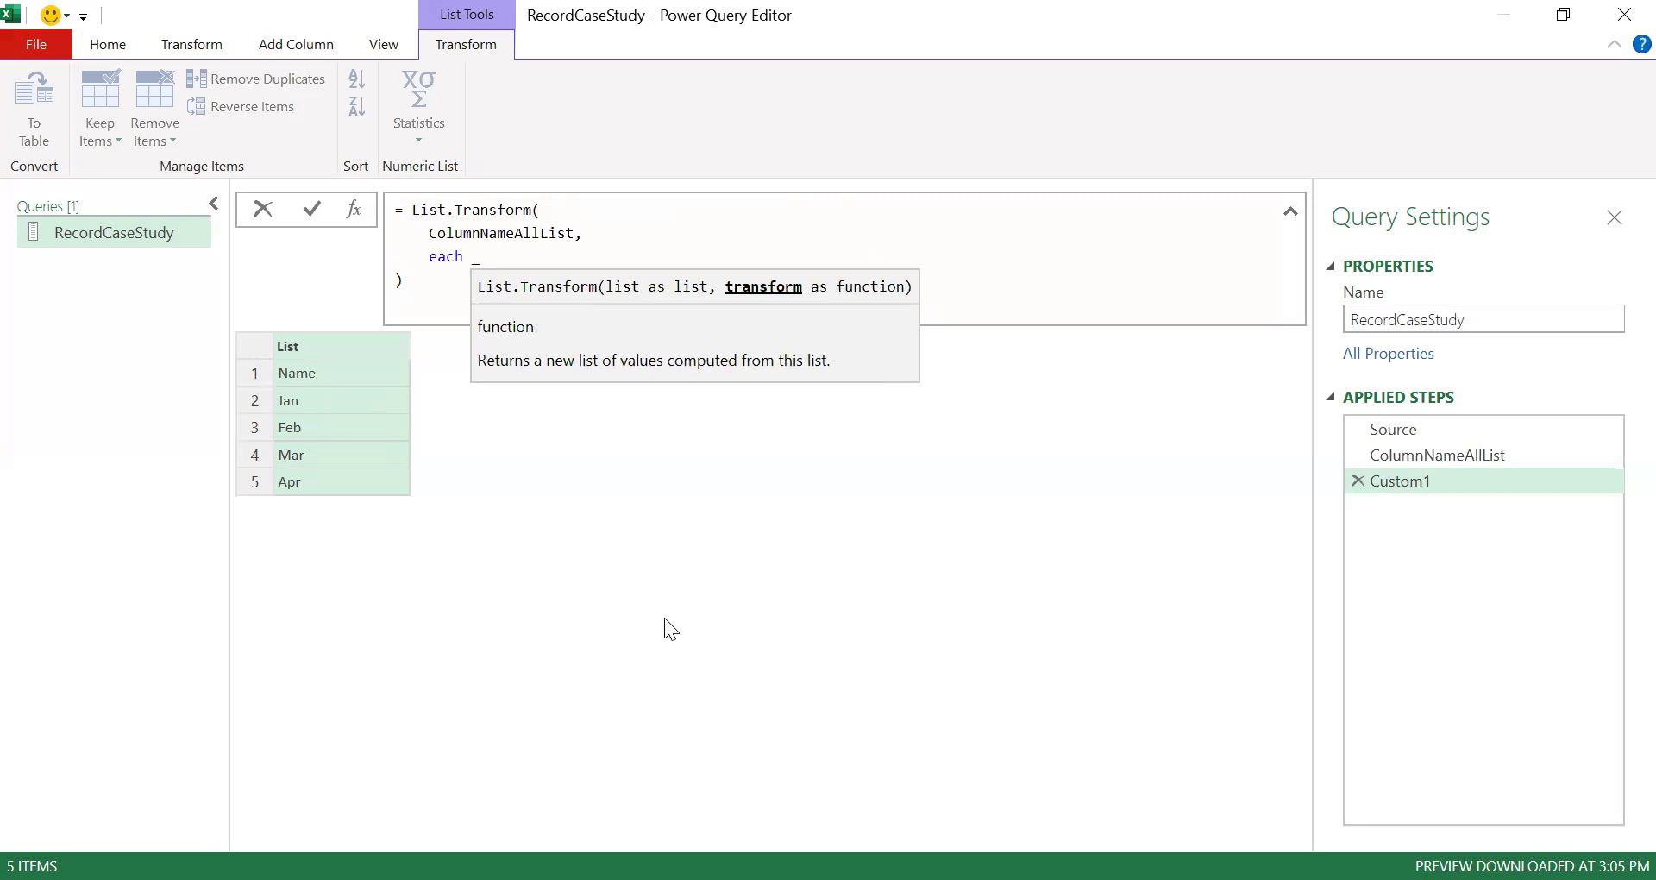
pyautogui.press('Return')
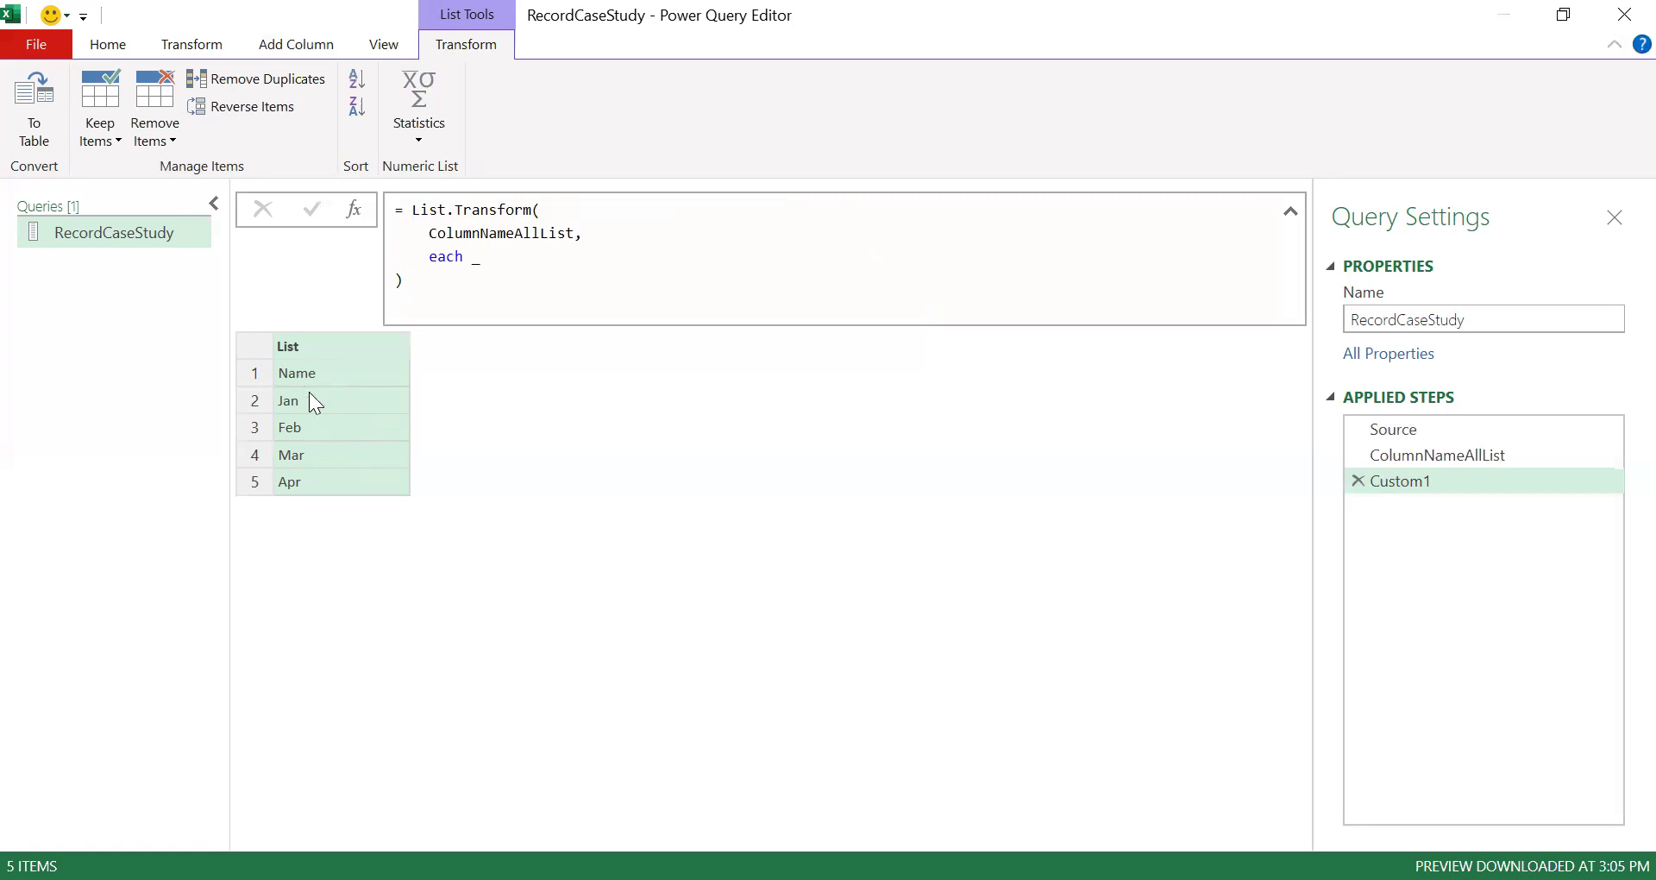
# - Change the transform function to each "1" & _ so every column name gets a 1 prefix
pyautogui.click(508, 256)
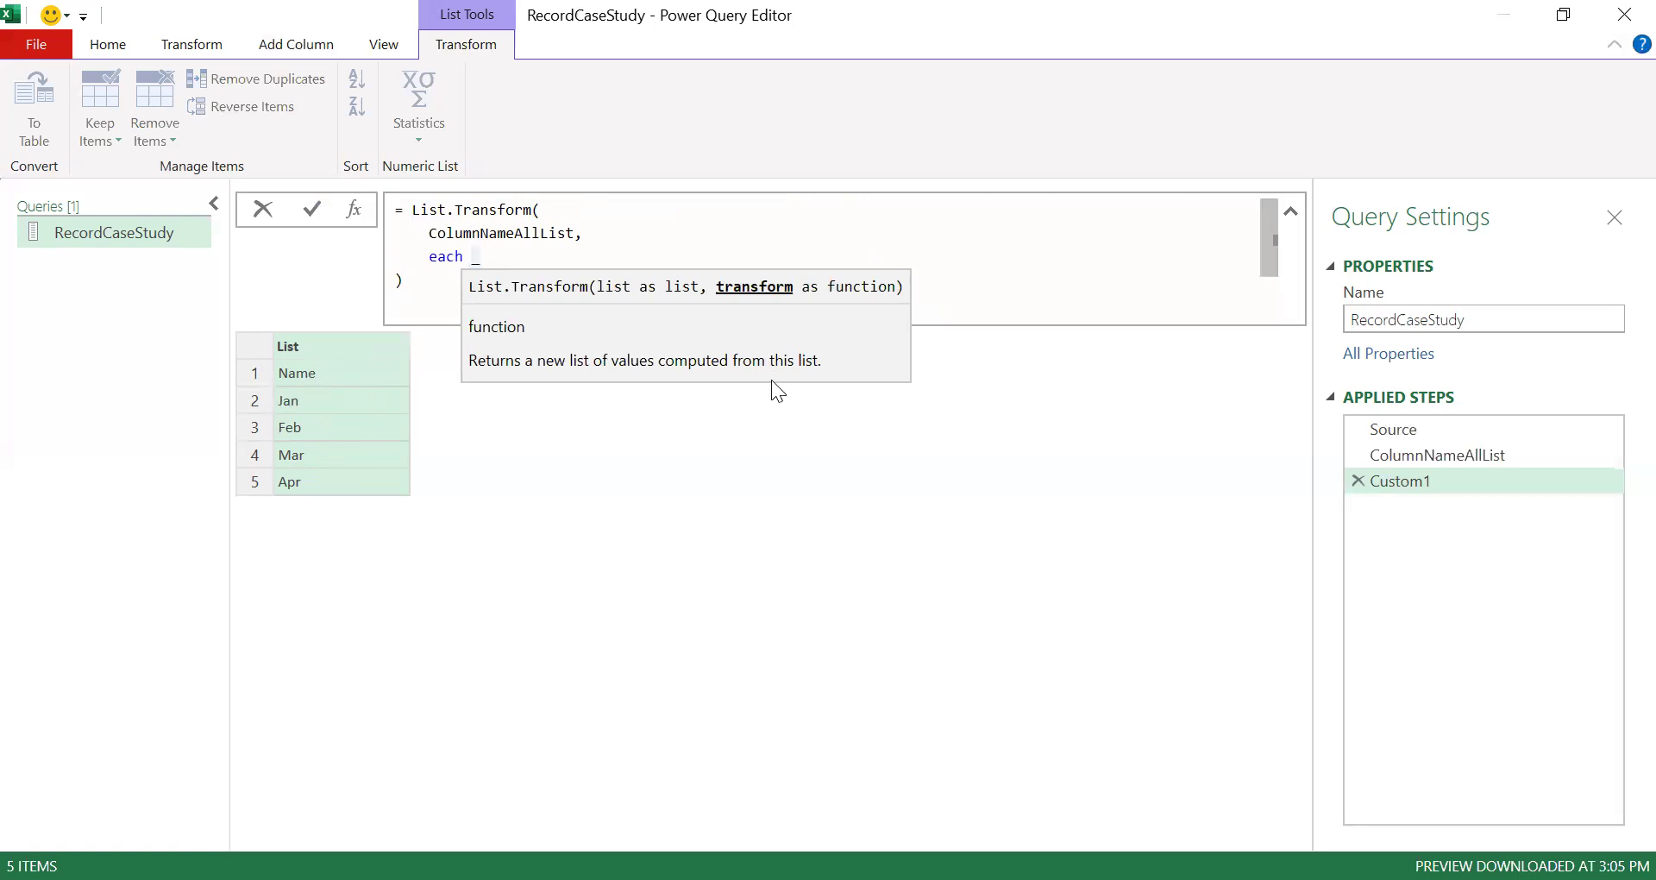
pyautogui.write('"1" &')
pyautogui.click(666, 521)
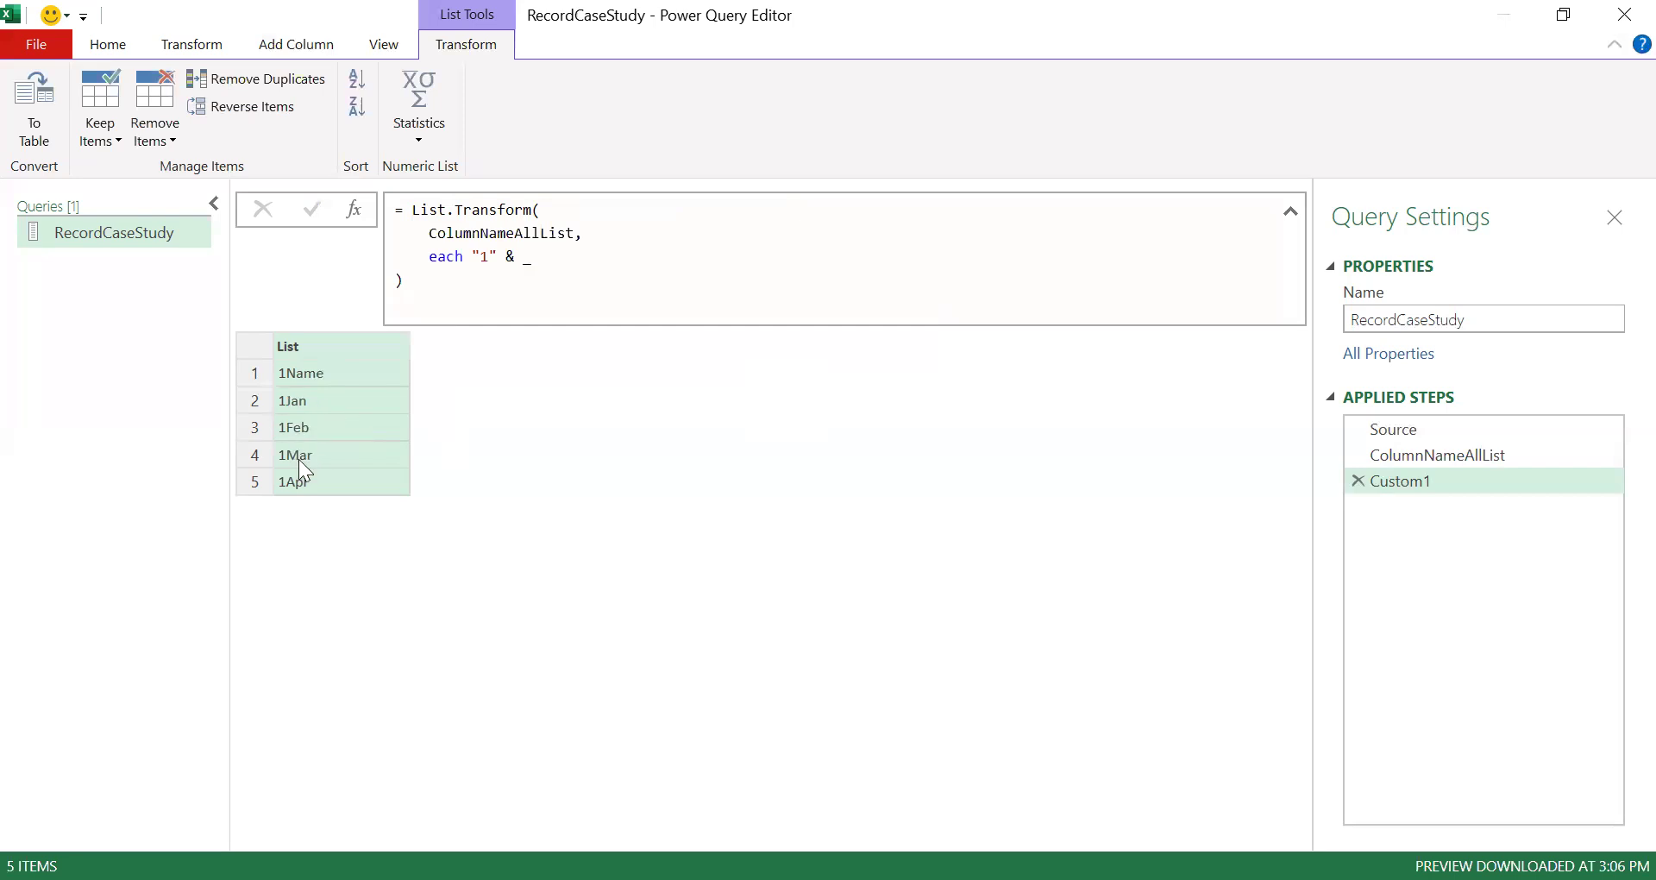
pyautogui.click(300, 376)
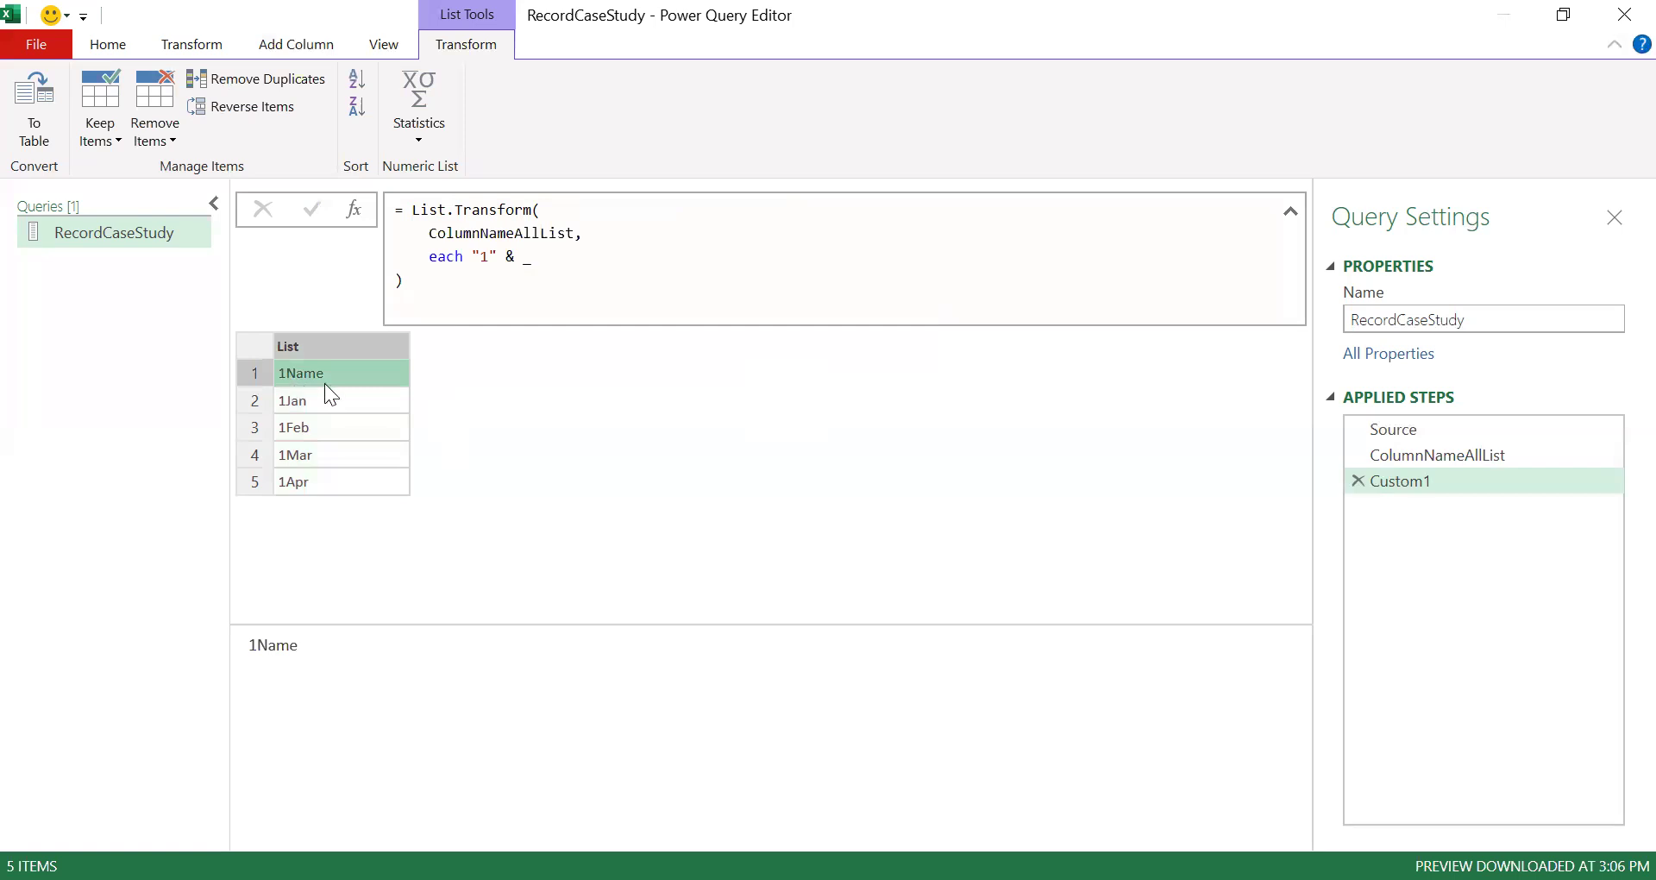
# - Replace the transform function with each Date.From("1" & _) to convert the names into dates
pyautogui.click(473, 257)
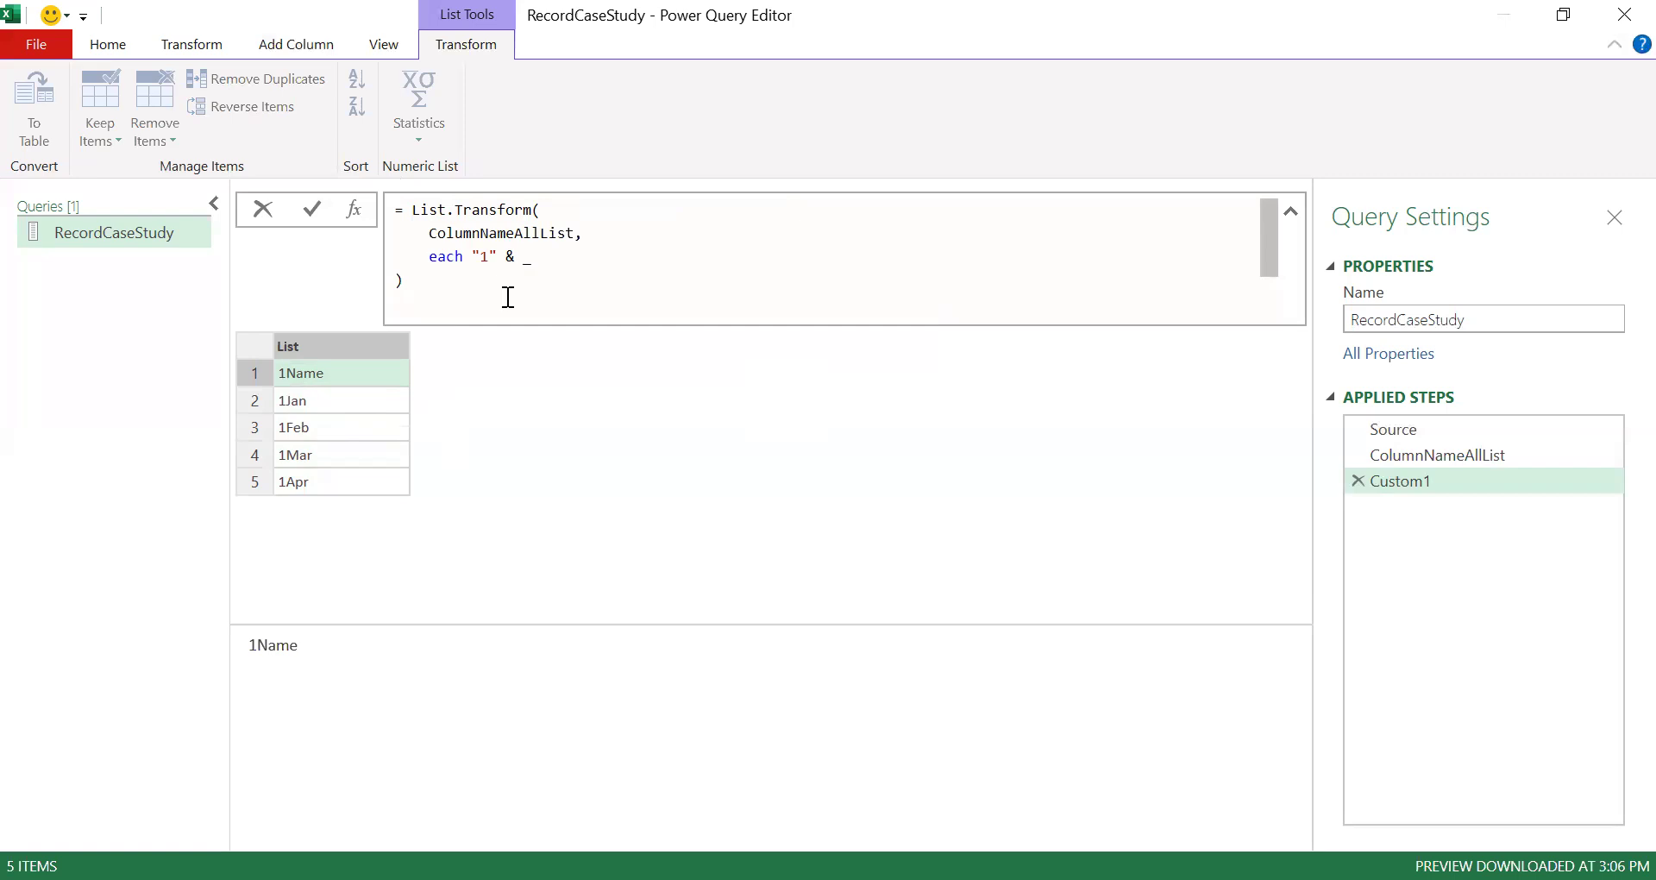
pyautogui.hotkey('shift', 'End')
pyautogui.press('BackSpace')
pyautogui.write('Date')
pyautogui.write('rom')
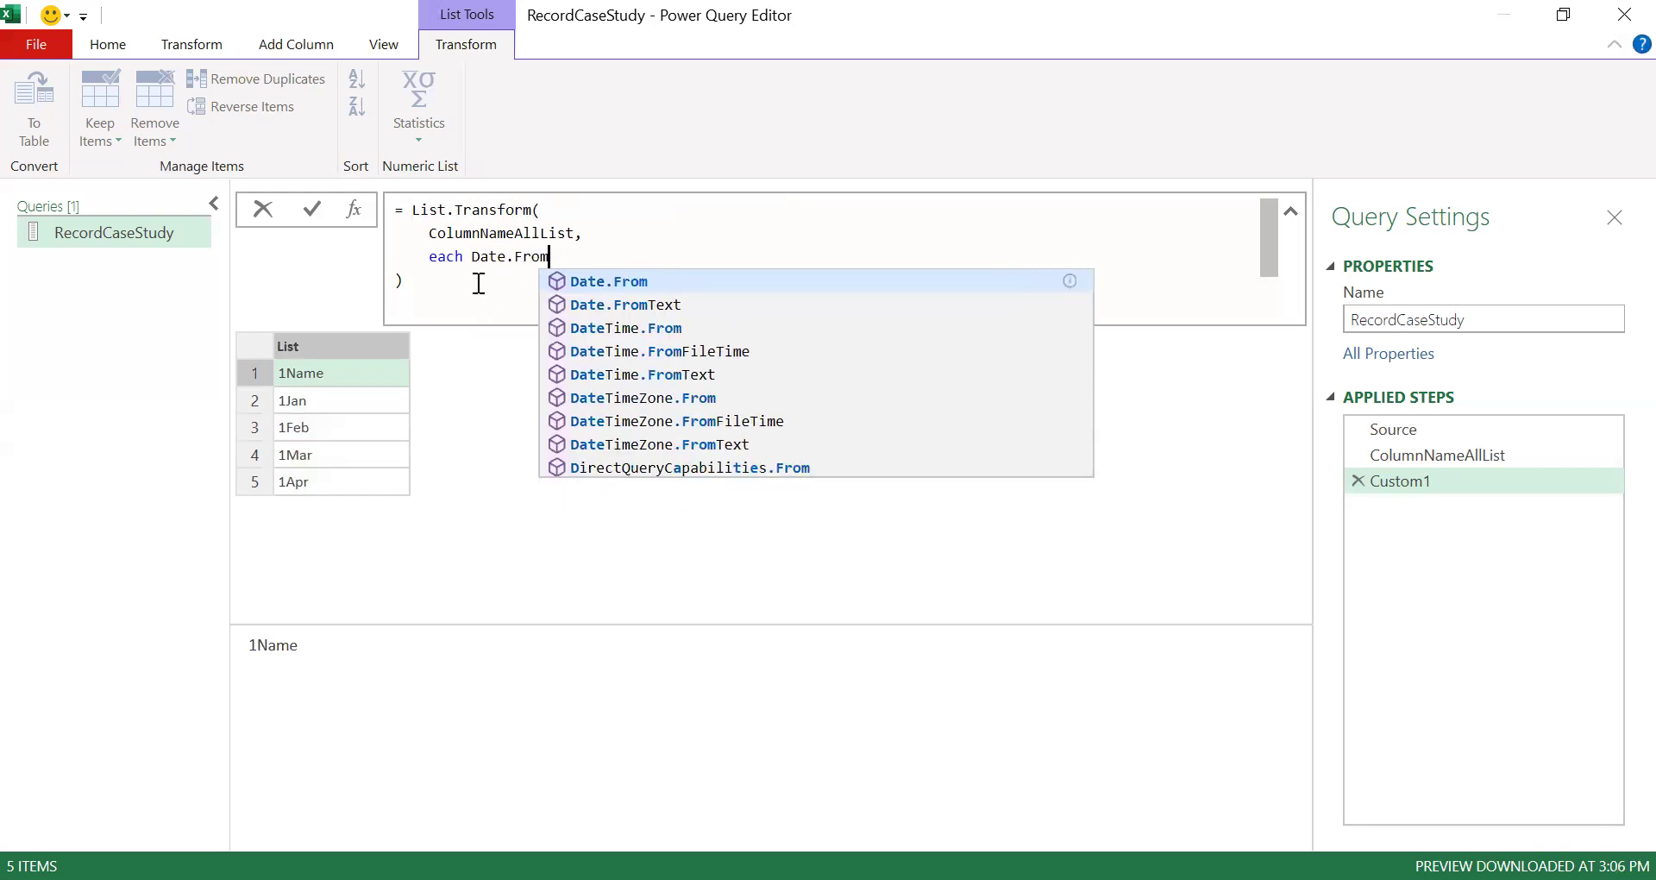
pyautogui.write('("1" & _')
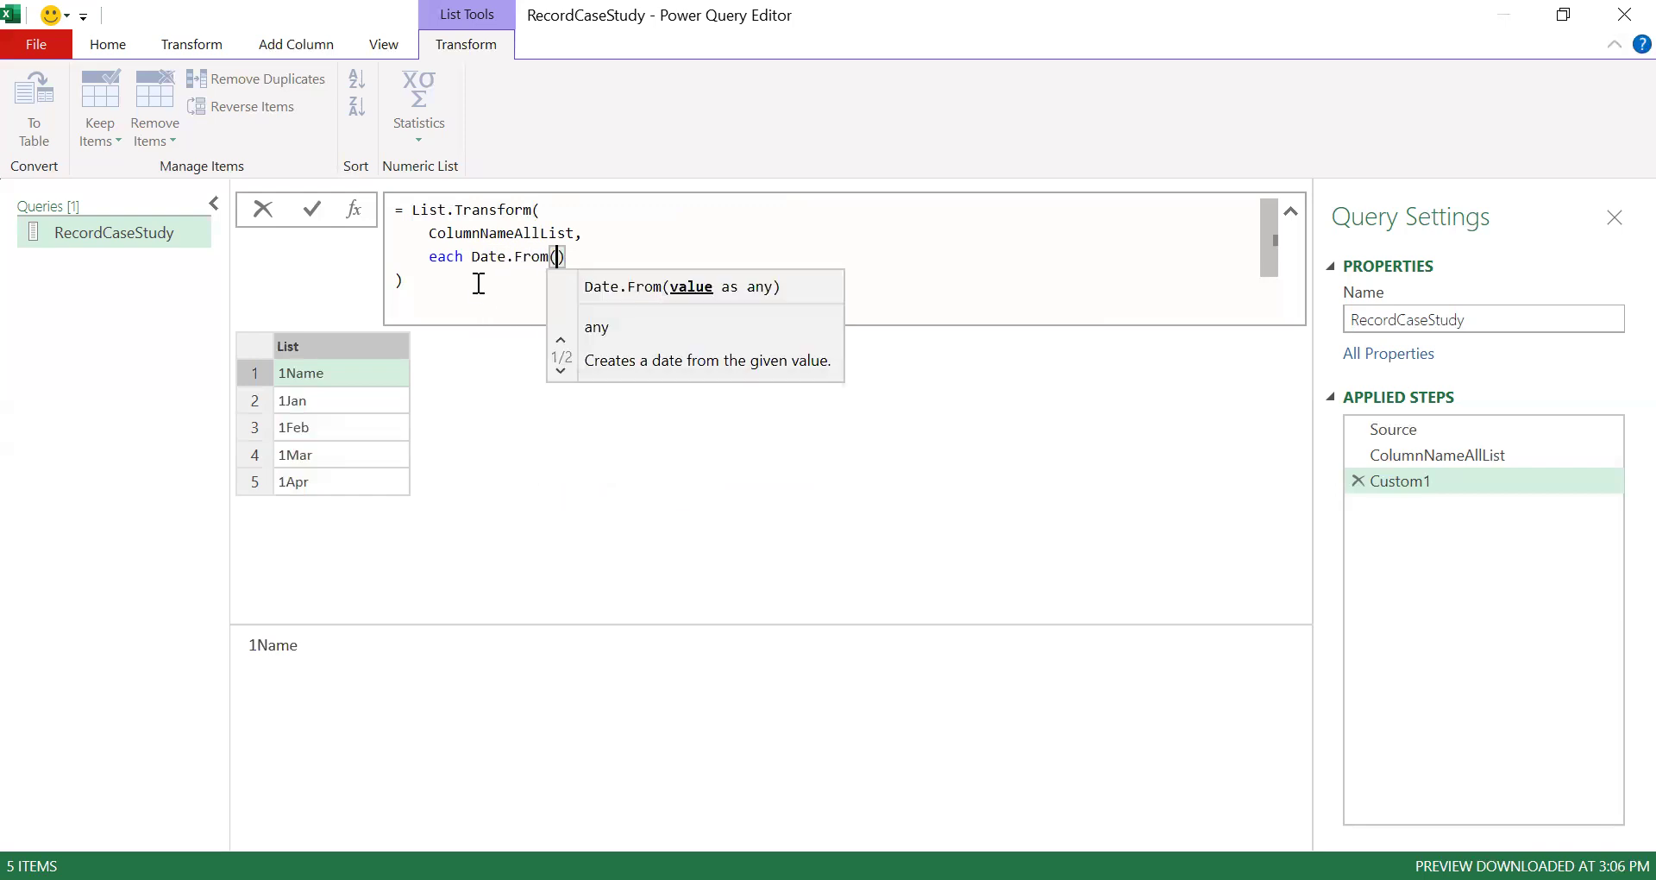
pyautogui.press('Return')
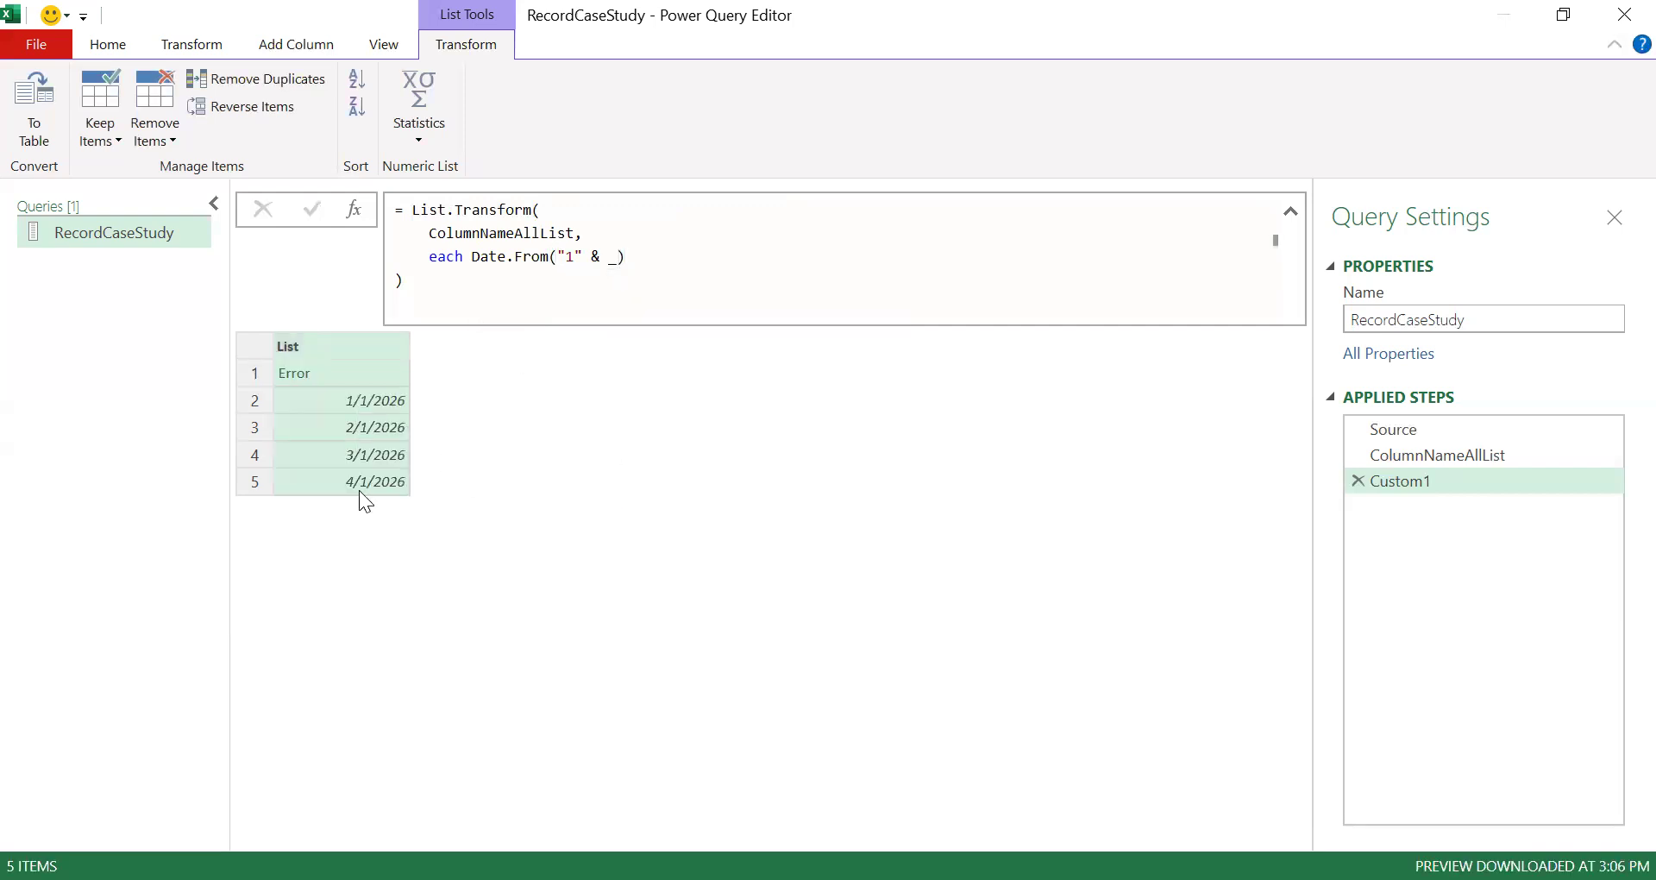
# - Insert try before Date.From in the transform function and inspect the resulting records
pyautogui.click(333, 378)
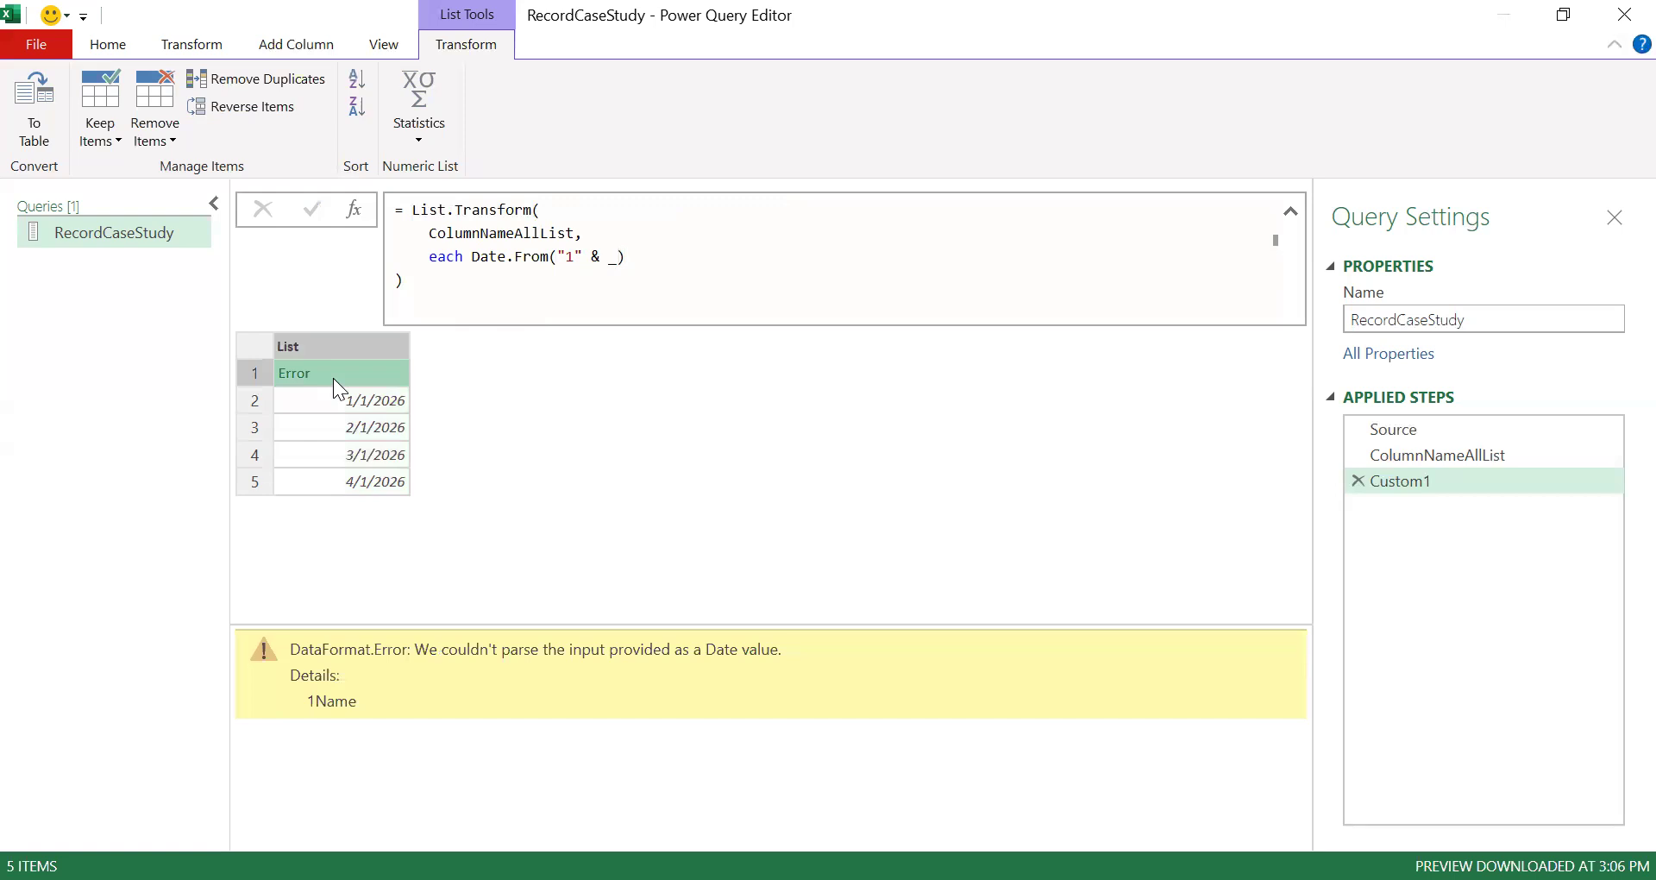
pyautogui.click(472, 264)
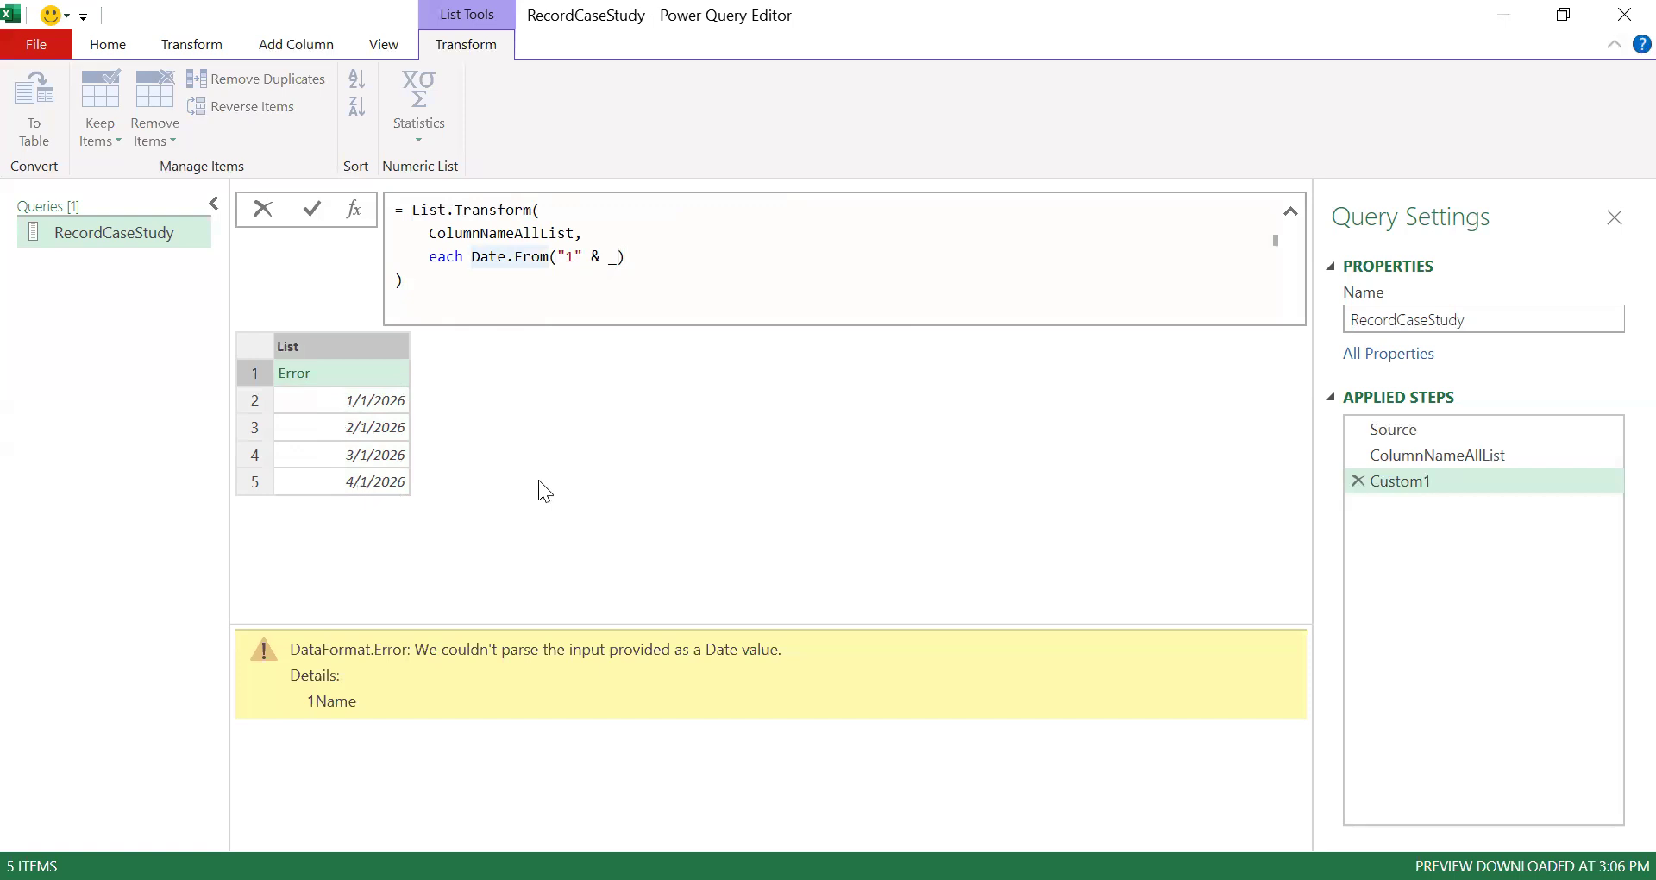
pyautogui.write('try')
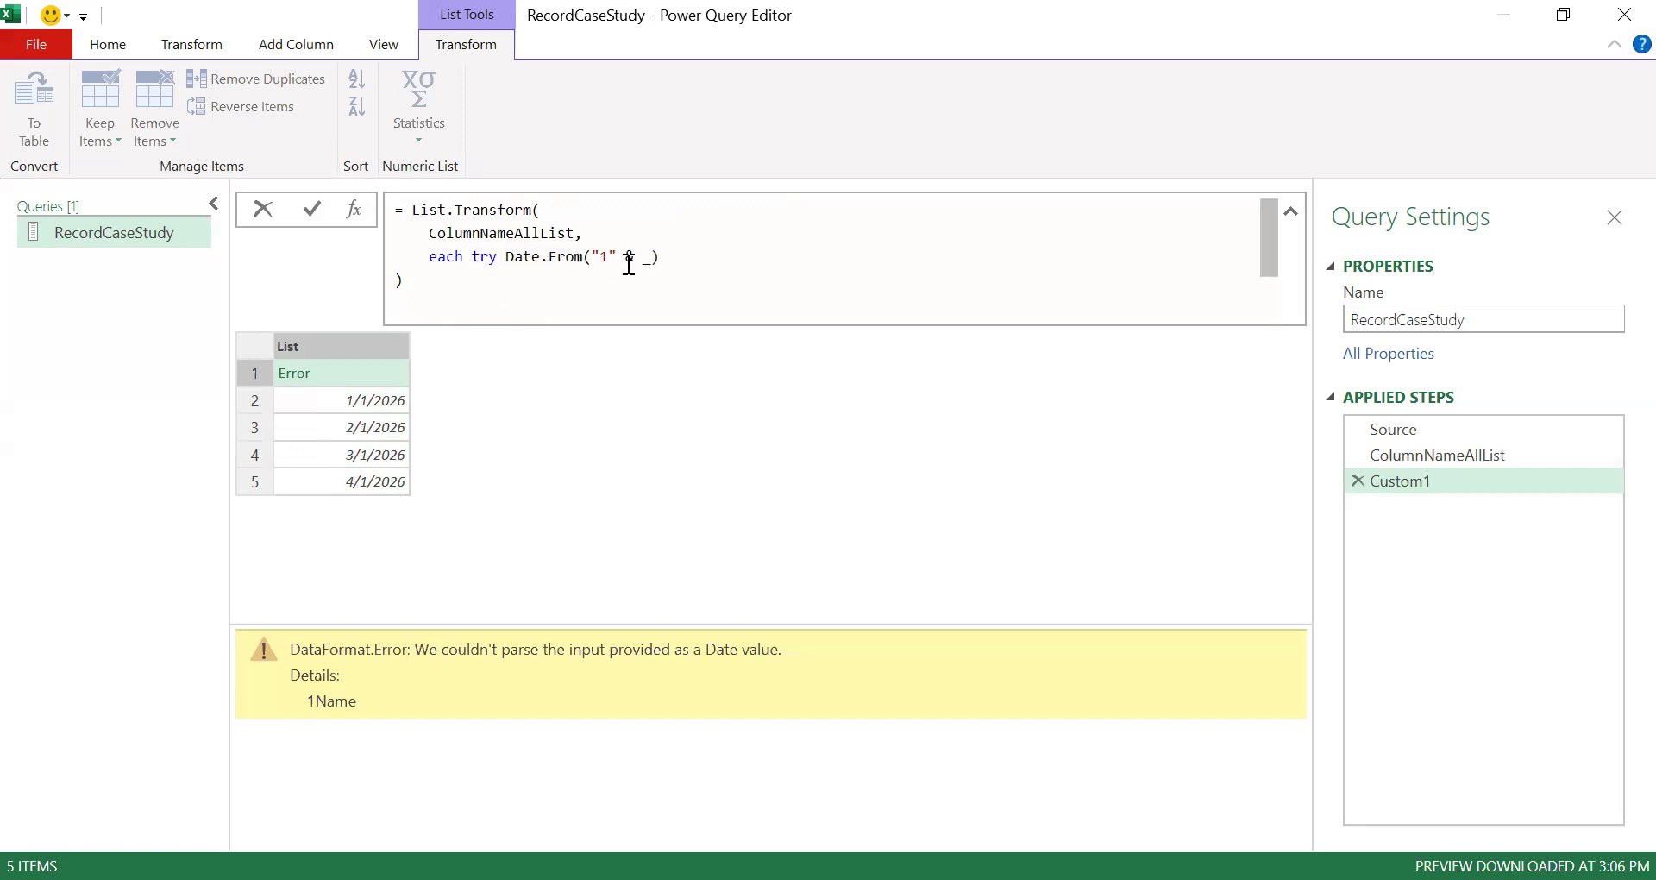
pyautogui.press('Return')
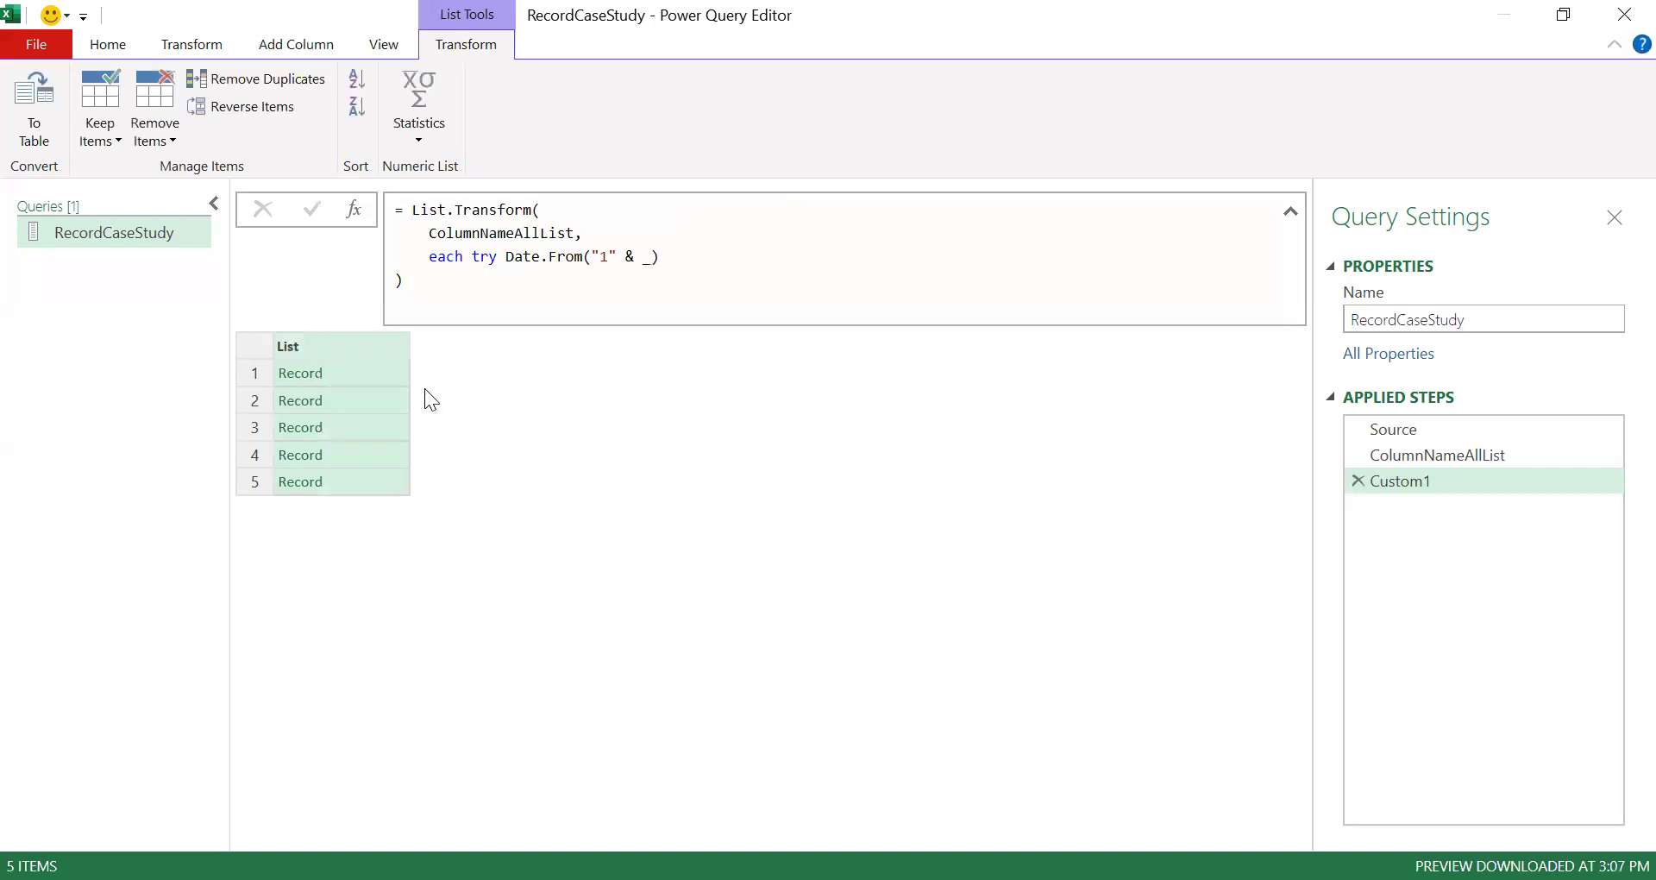
pyautogui.click(361, 400)
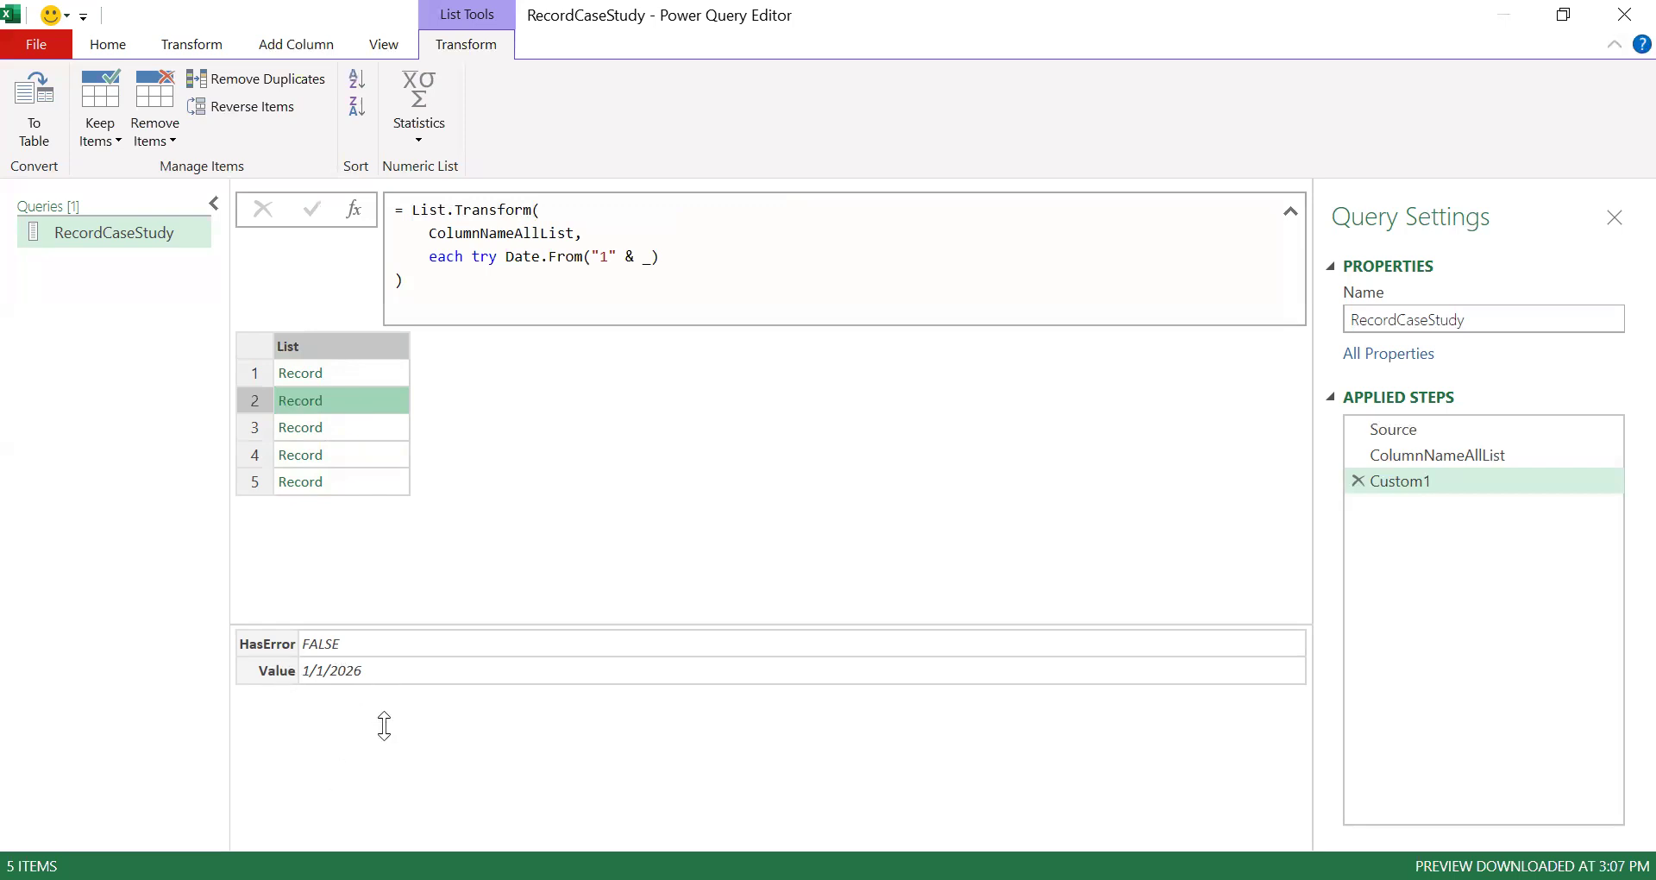
pyautogui.click(381, 373)
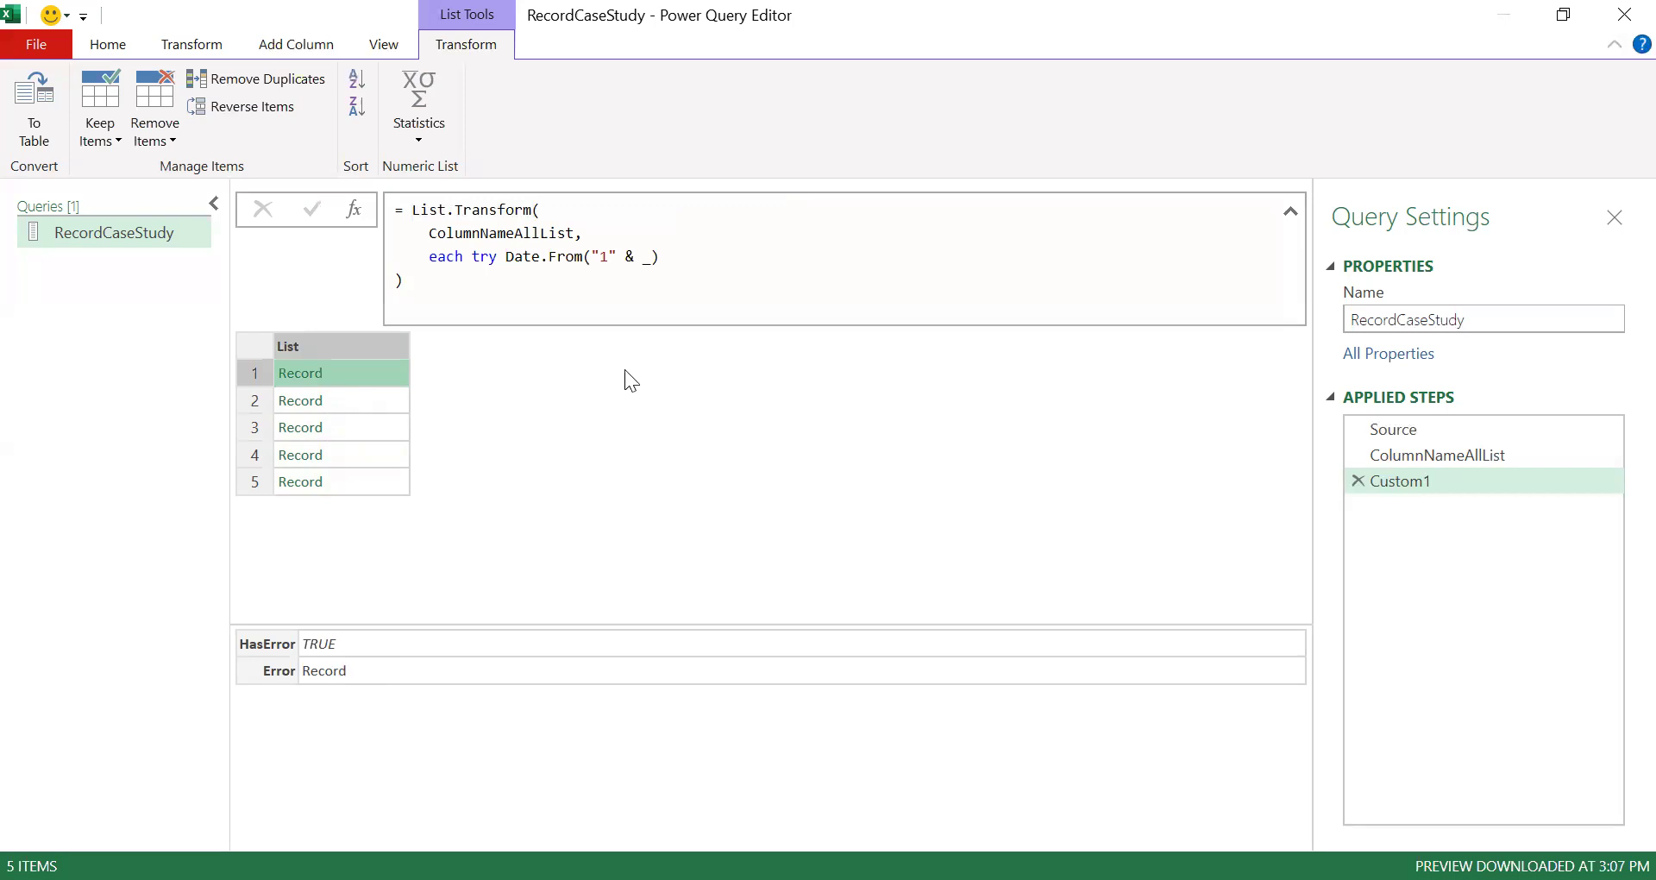
# - Wrap the try expression in parentheses and append [HasError] to return each item's error flag
pyautogui.doubleClick(477, 256)
pyautogui.moveTo(505, 259); pyautogui.dragTo(662, 258)
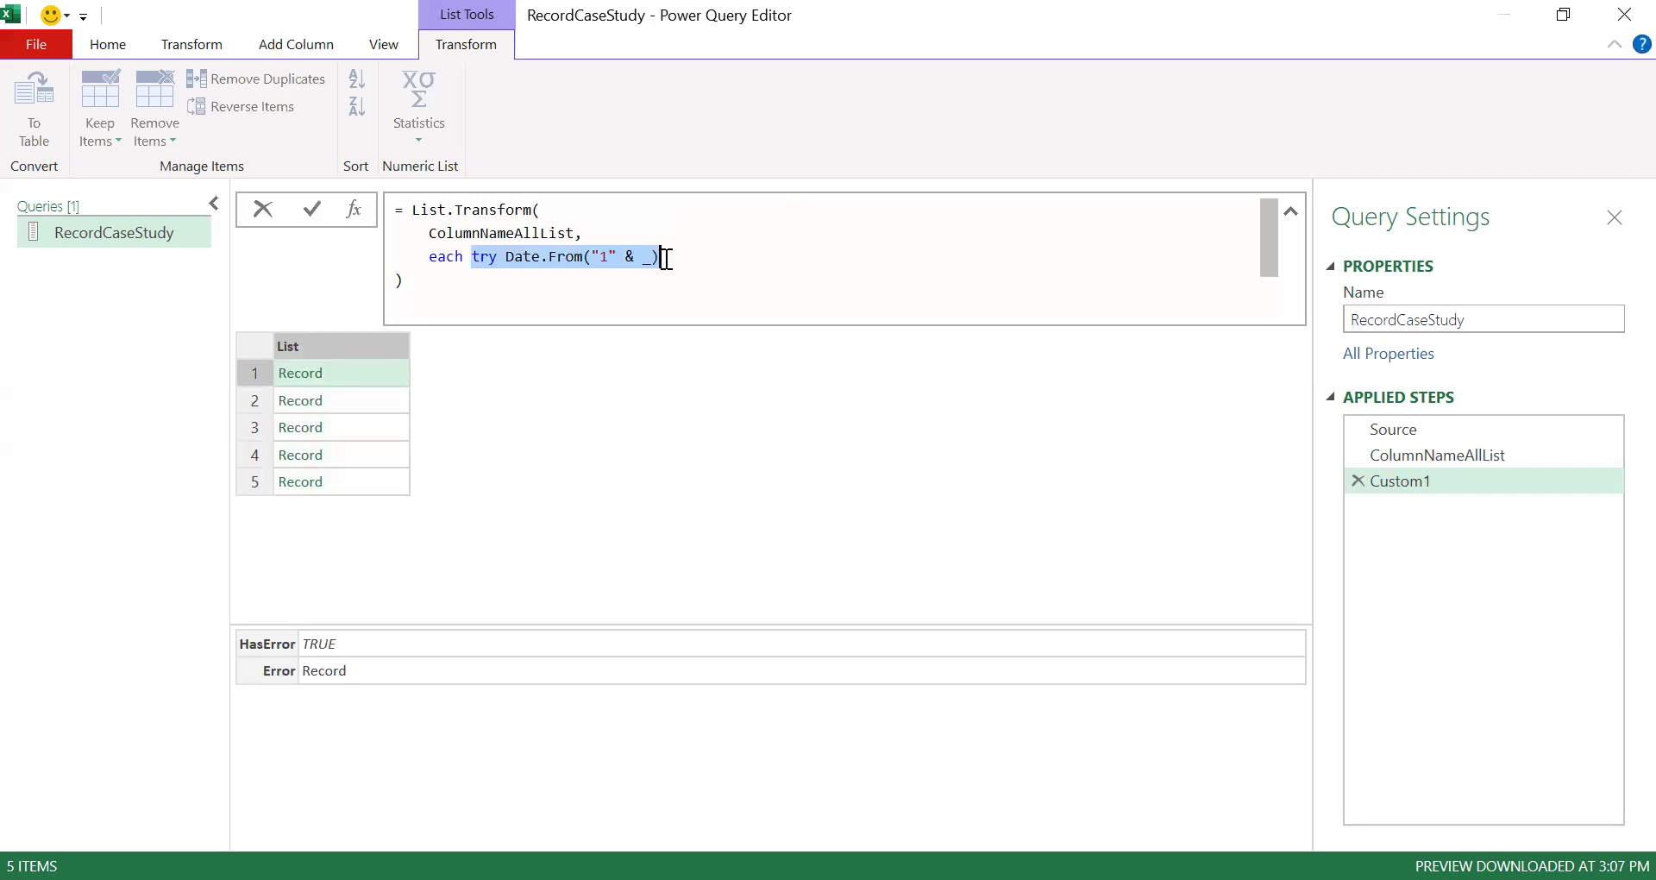
pyautogui.click(471, 257)
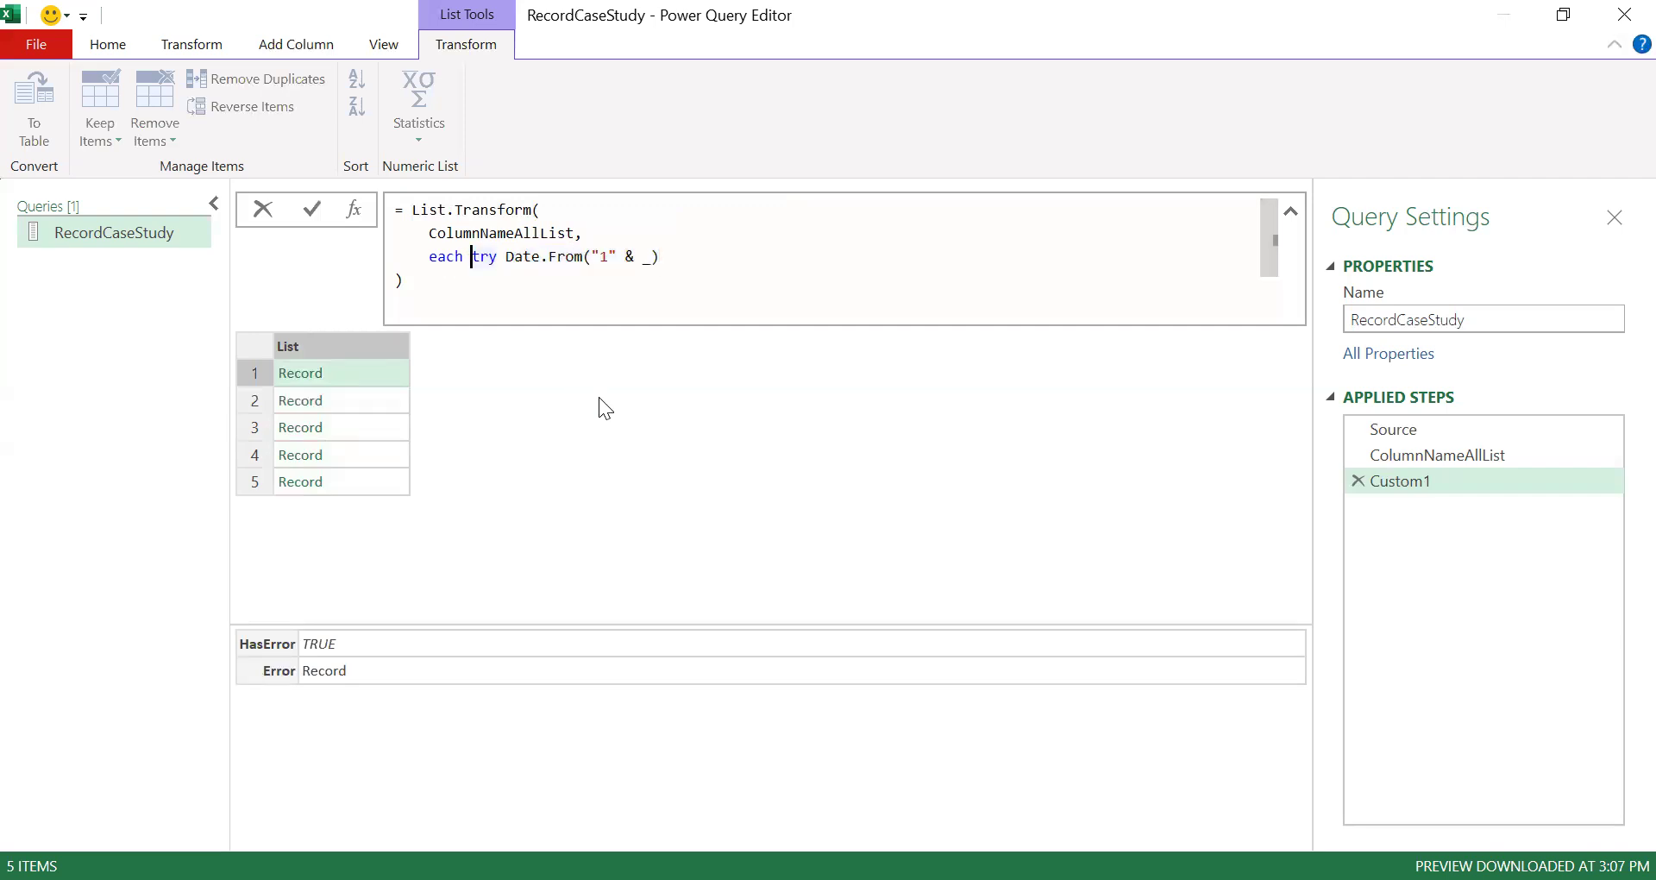
pyautogui.write('(')
pyautogui.press('End')
pyautogui.write(')')
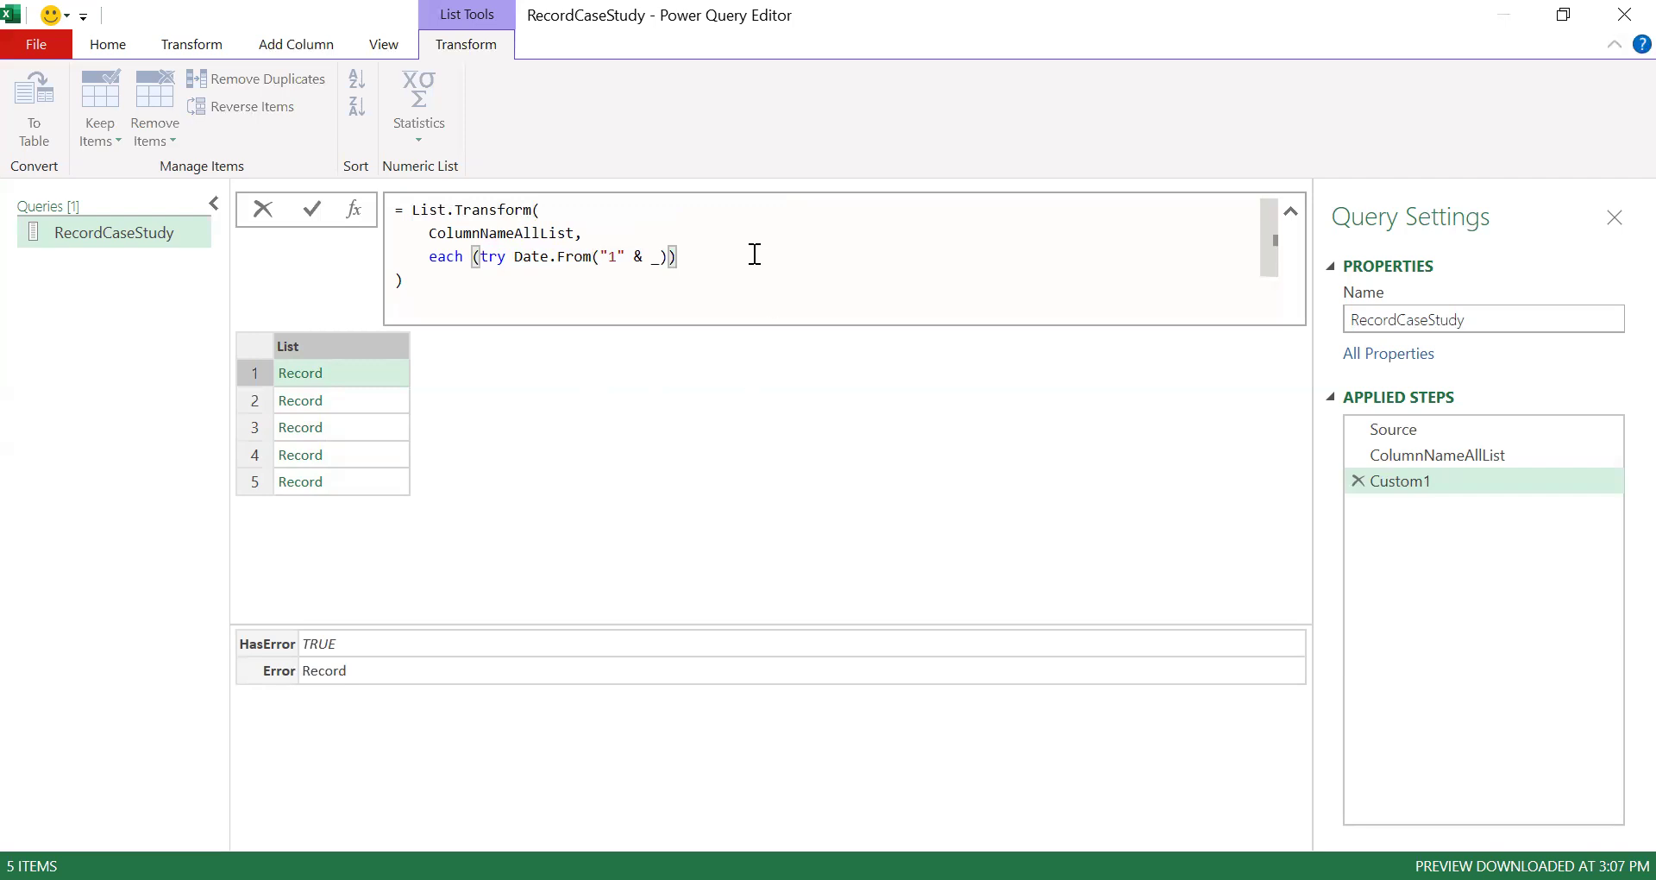
pyautogui.write('[')
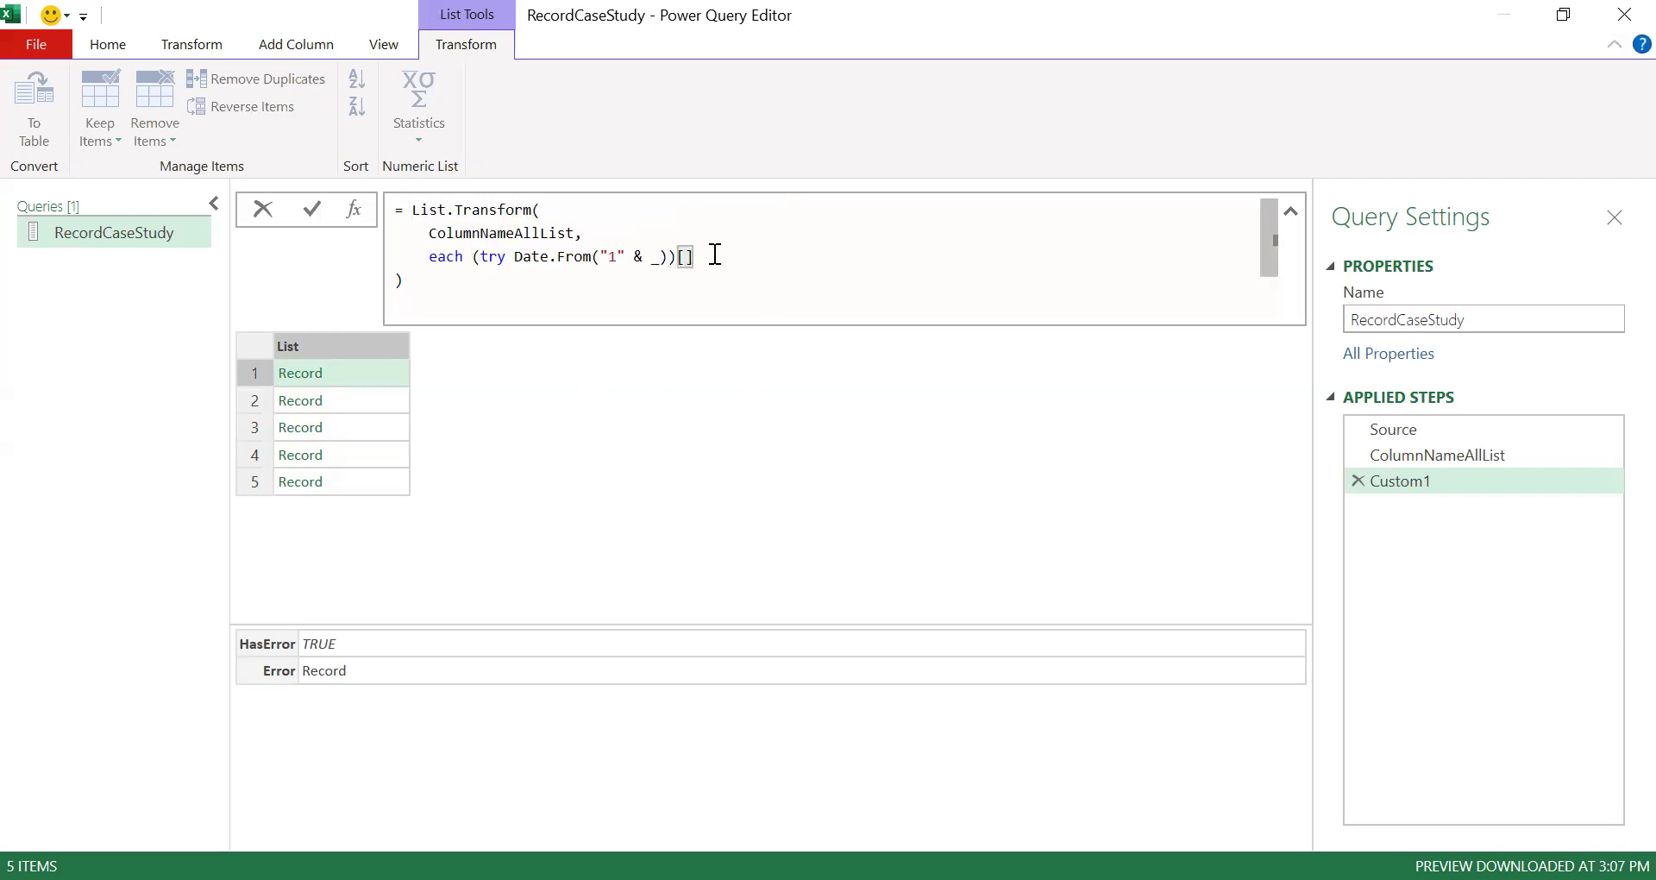
pyautogui.write('HasError')
pyautogui.click(566, 459)
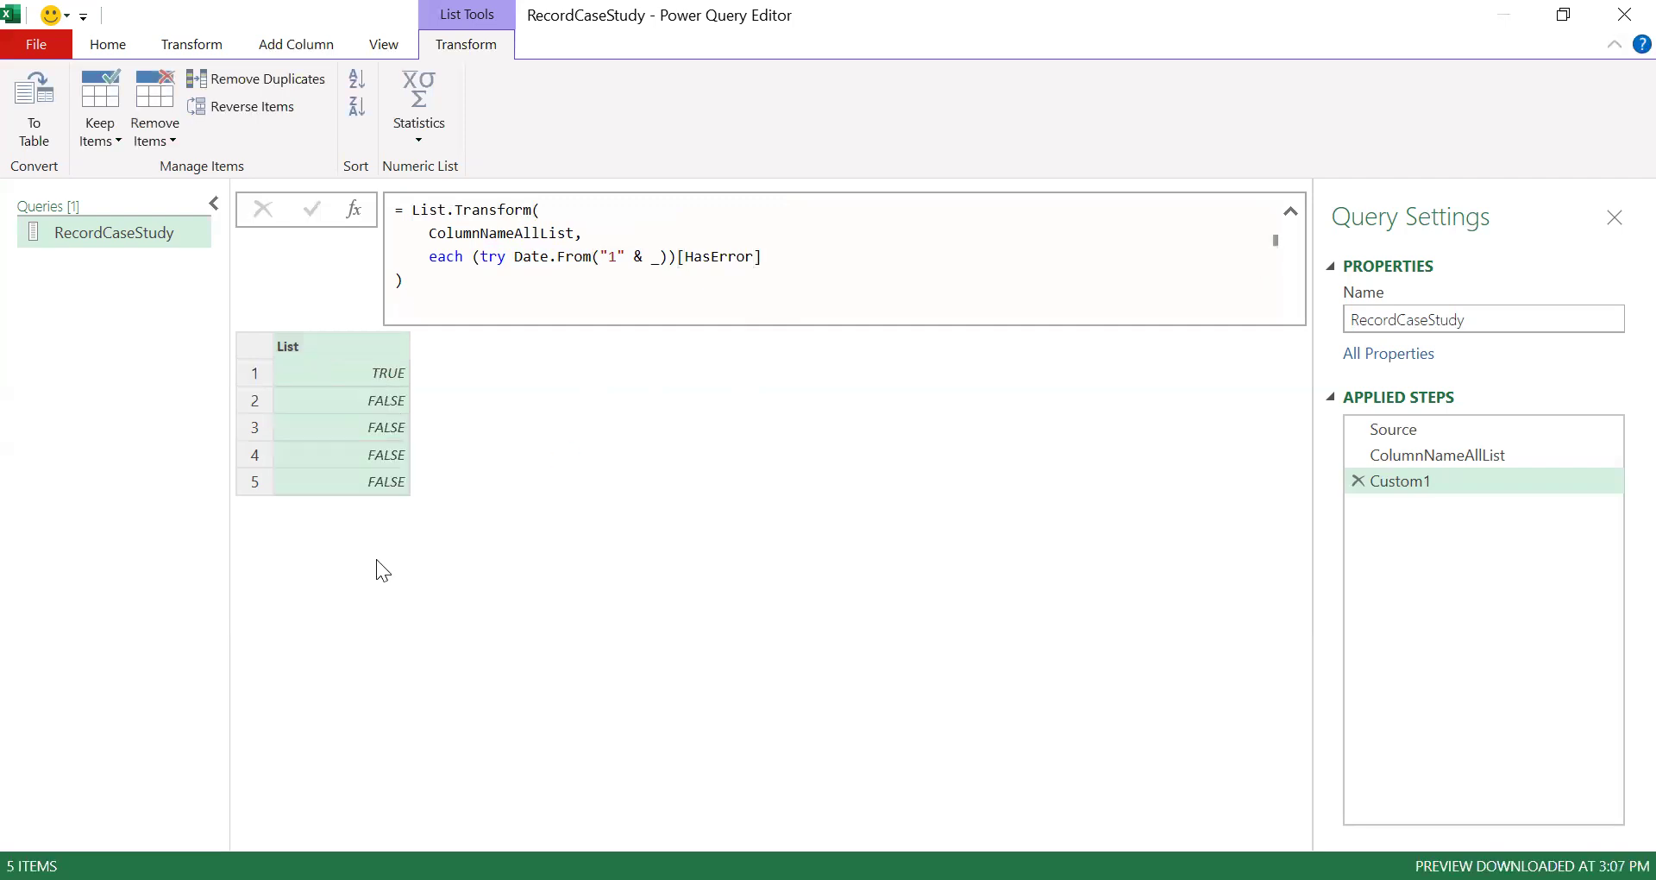
# - Replace List.Transform with List.Select so the step keeps only items whose expression returns true
pyautogui.doubleClick(485, 208)
pyautogui.write('Select(')
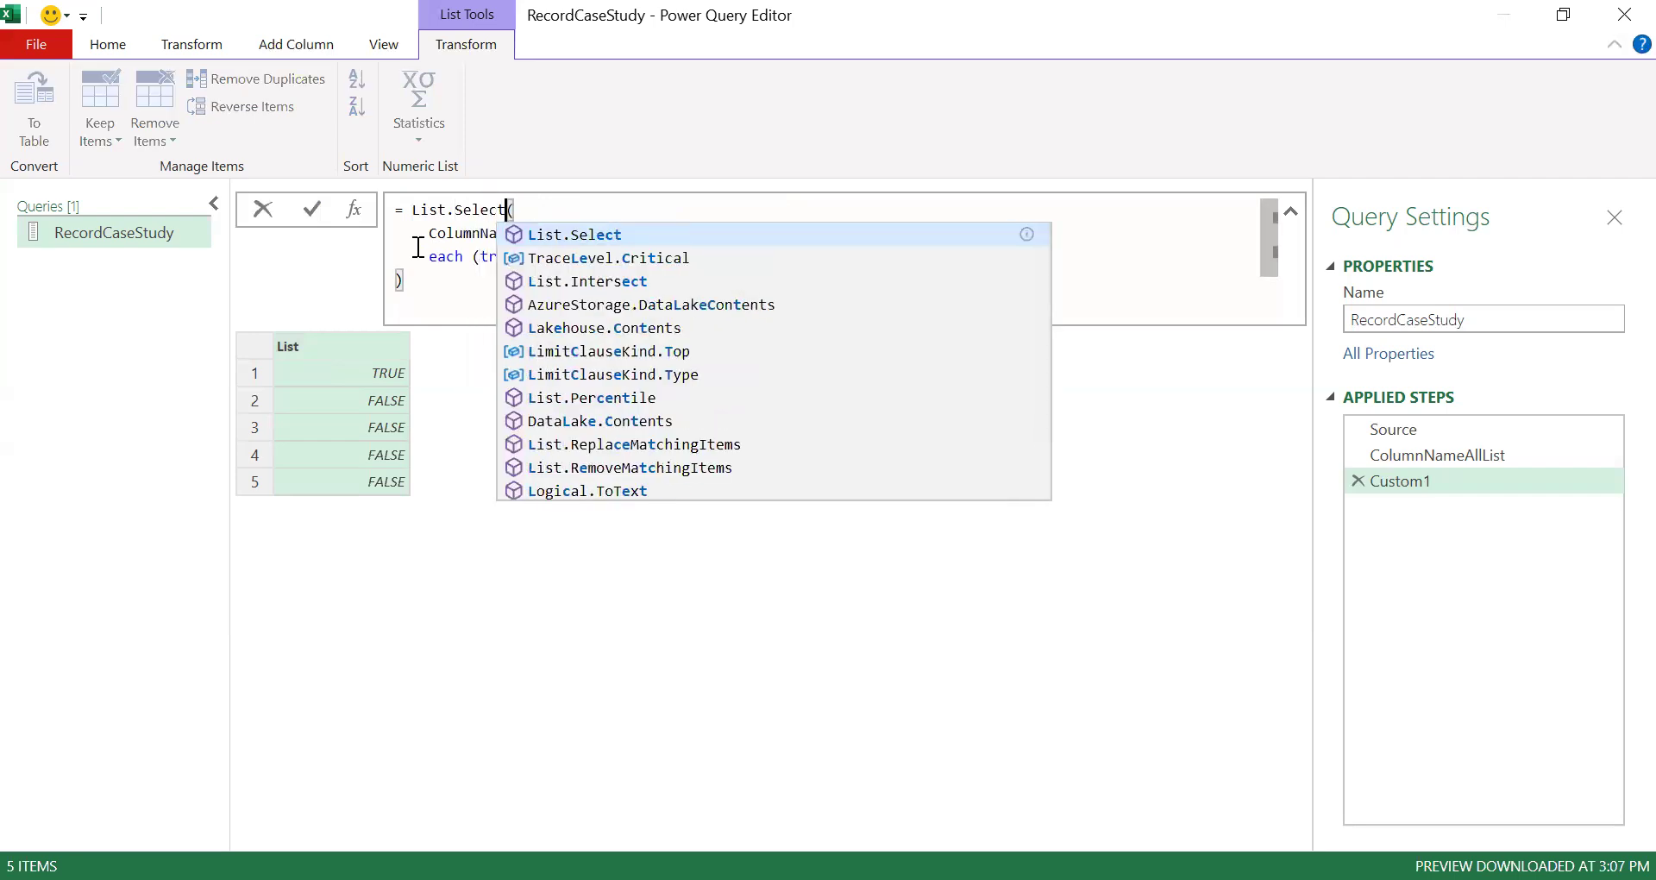
pyautogui.click(481, 231)
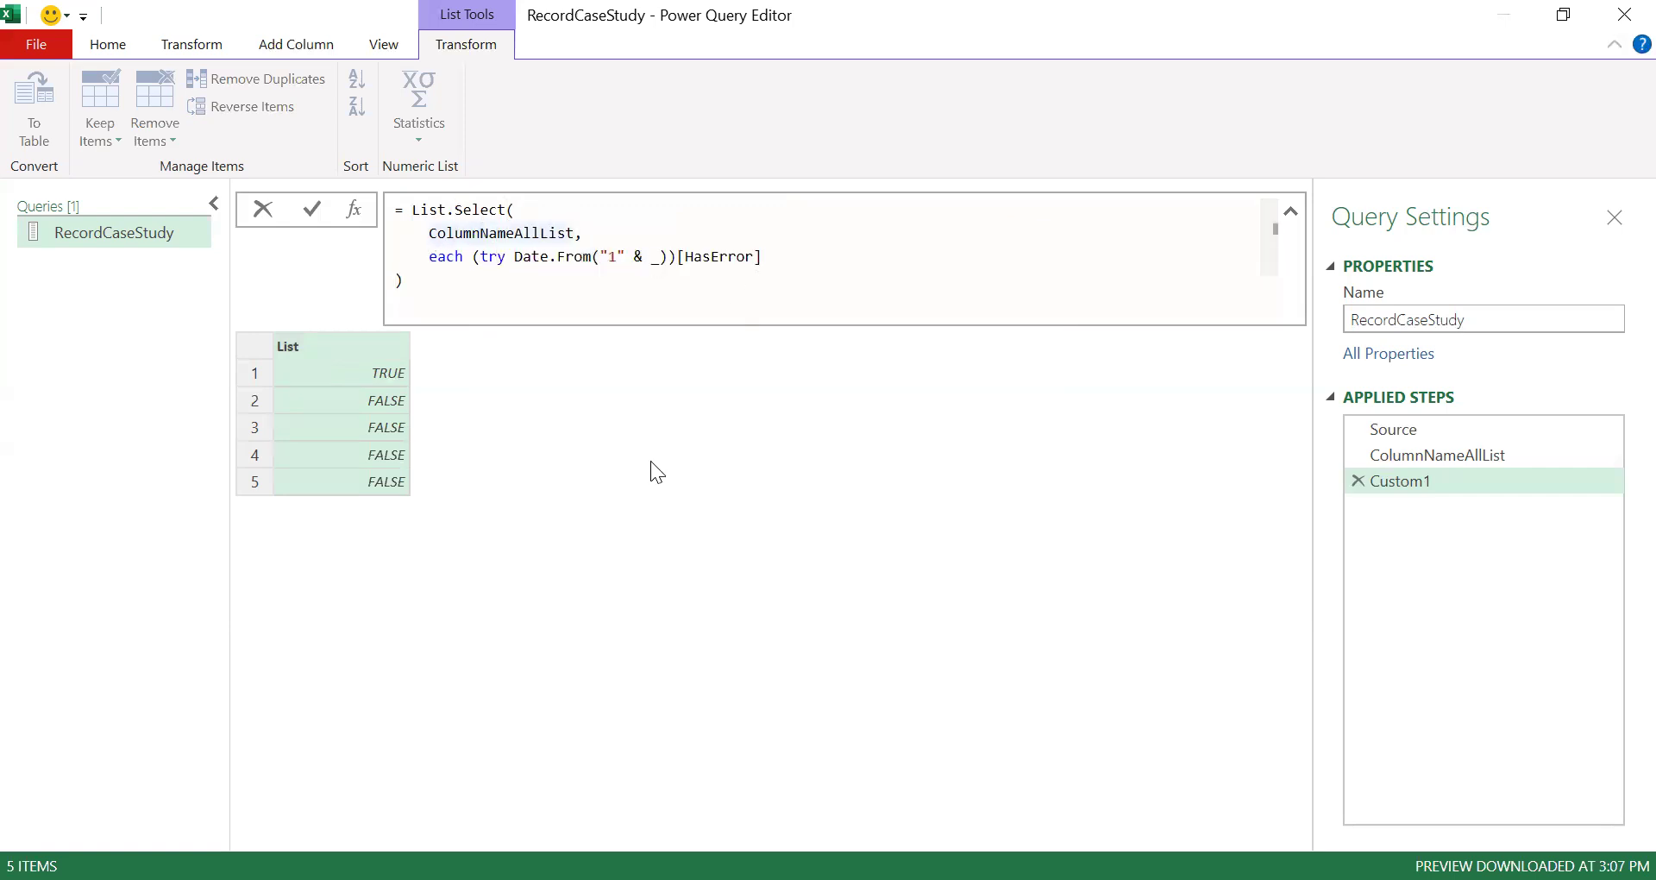
pyautogui.press('Return')
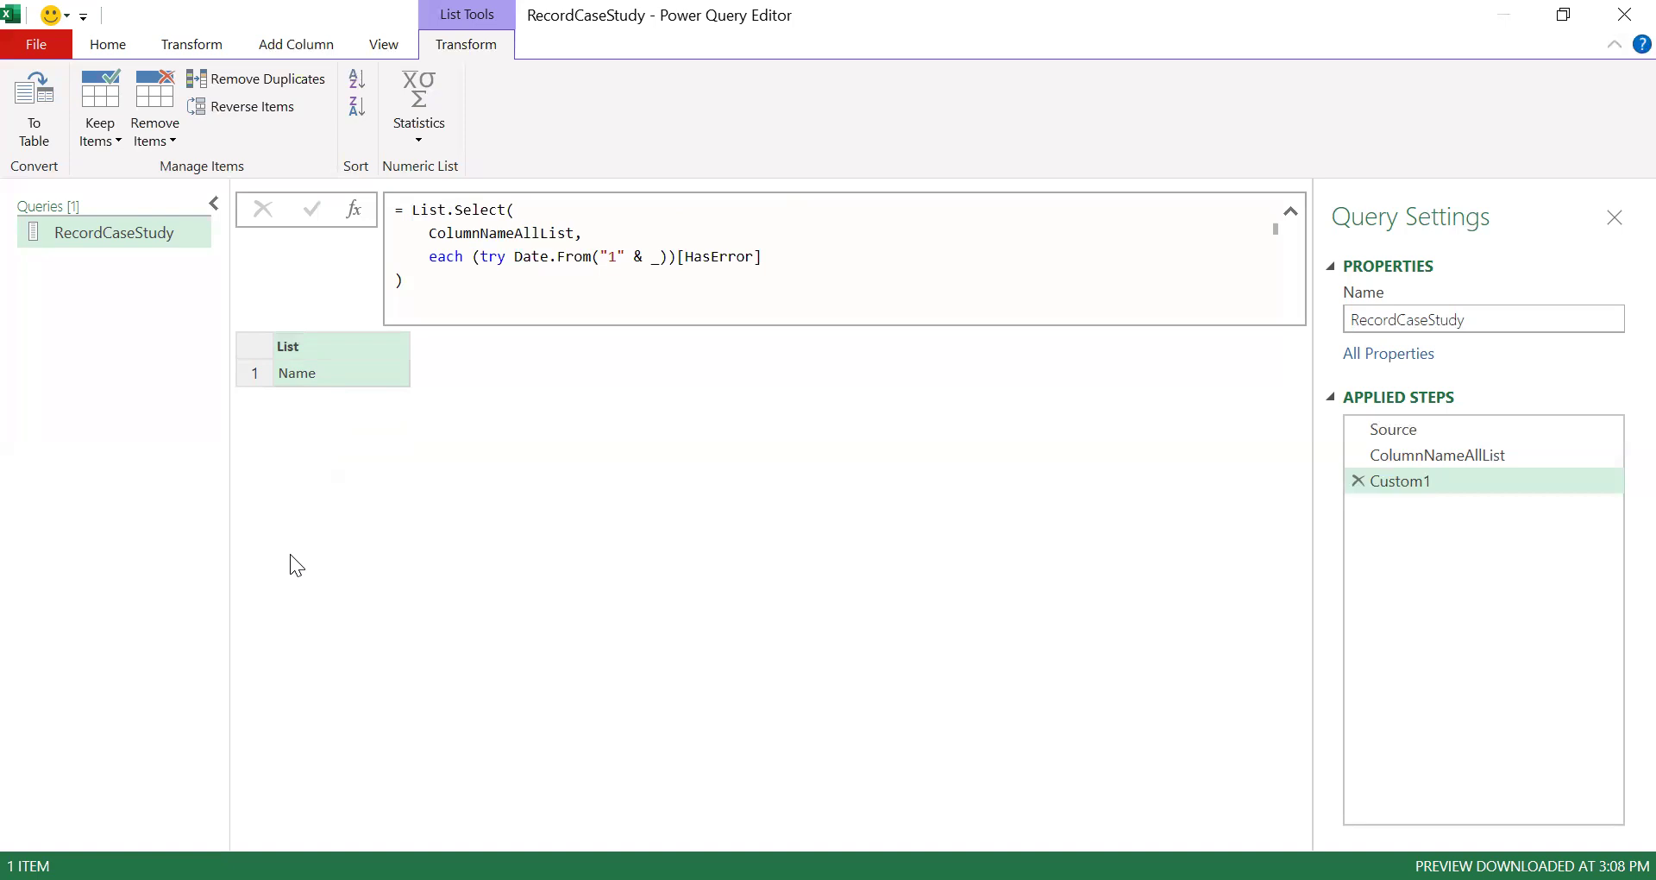
# - Insert not before the try expression so only the month column names are kept
pyautogui.click(472, 256)
pyautogui.write('not')
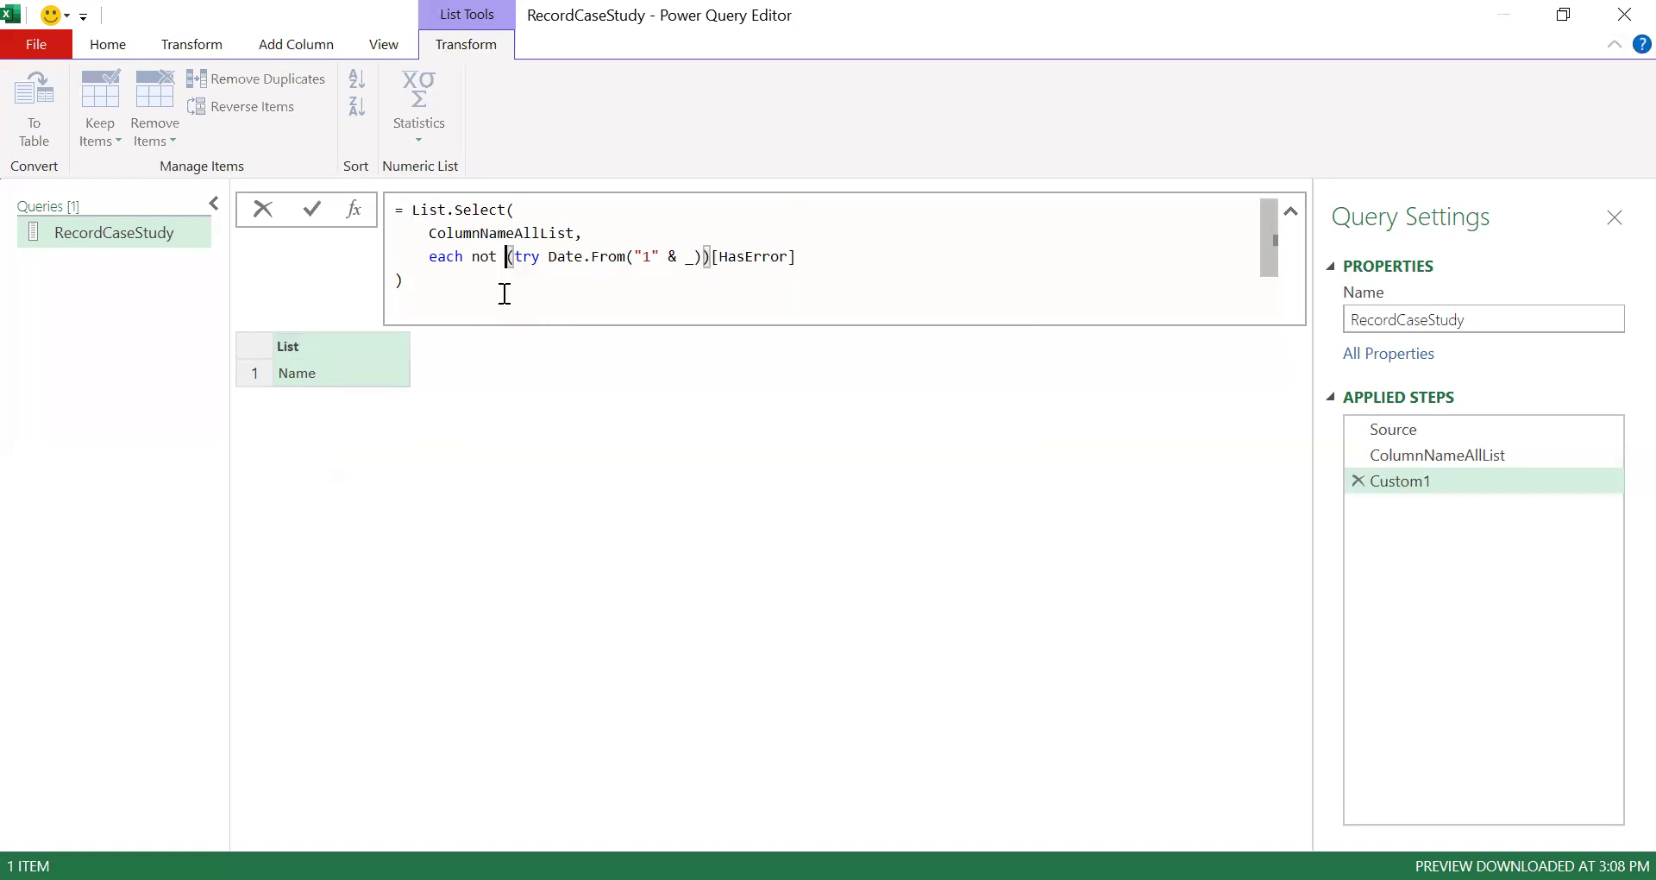
pyautogui.press('Return')
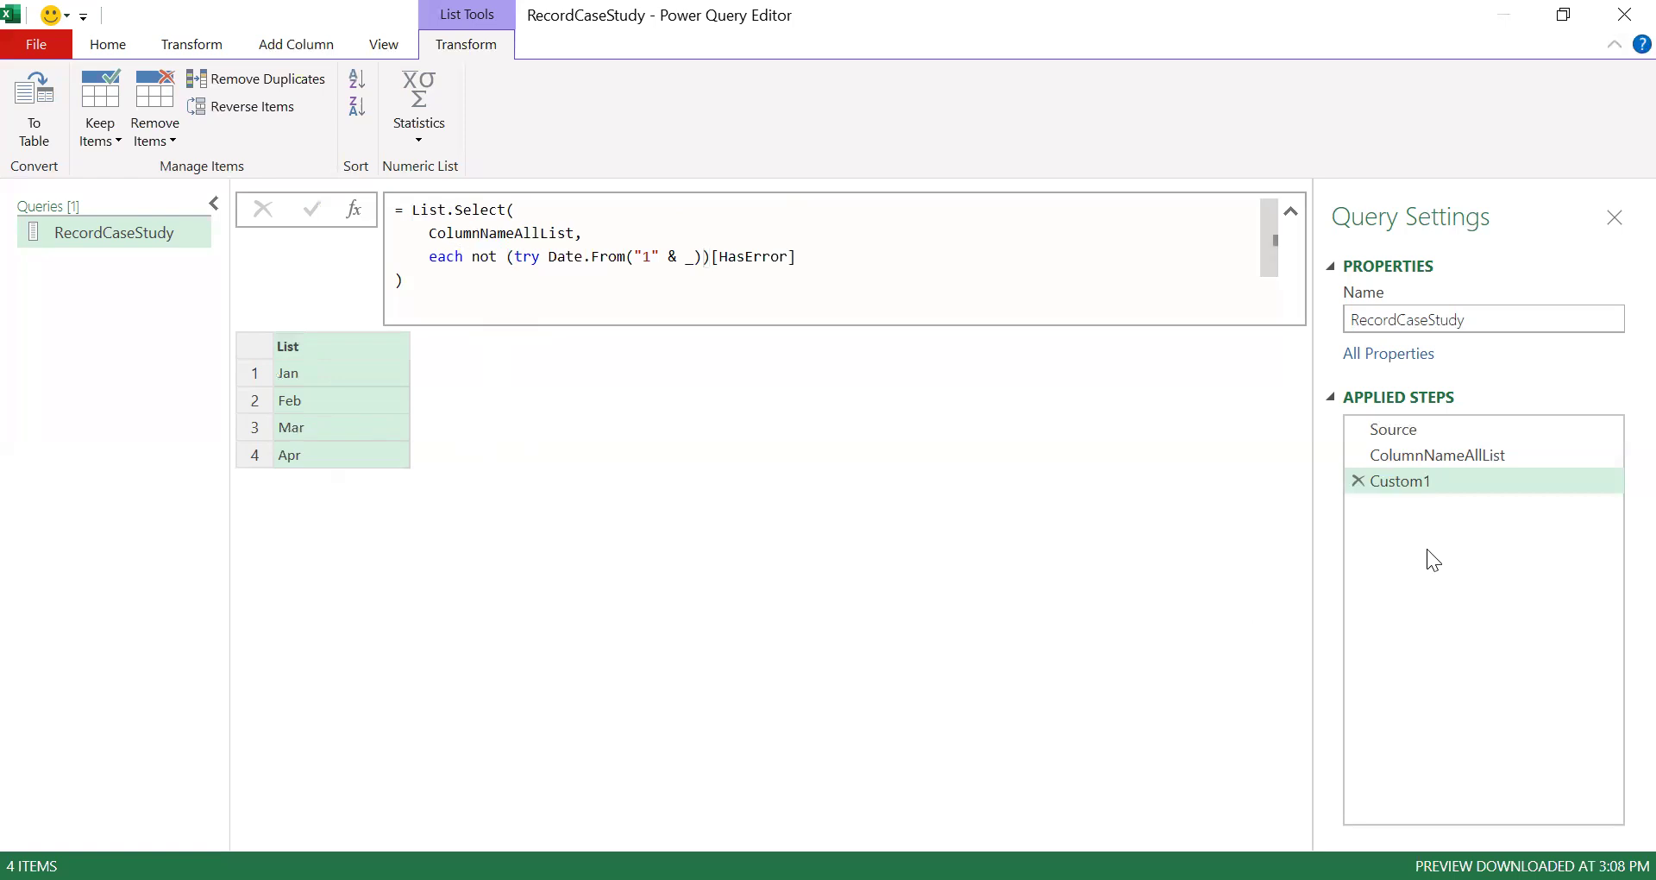
# - Rename the Custom1 step to MonthColumnNameList
pyautogui.doubleClick(1390, 480)
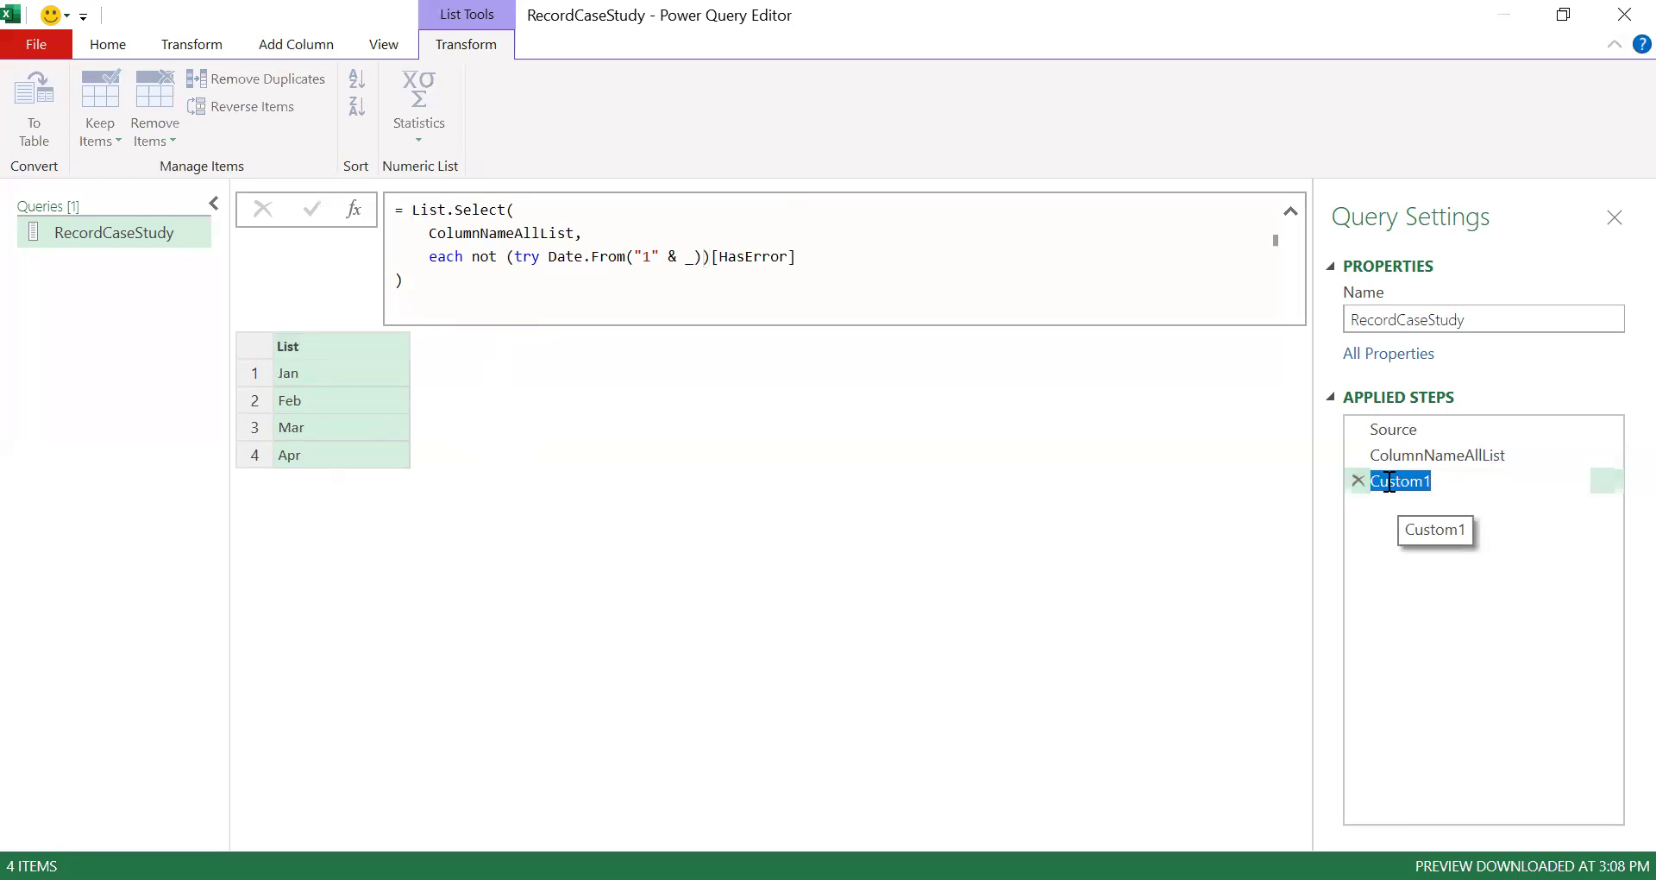
pyautogui.write('MonthColumnNa')
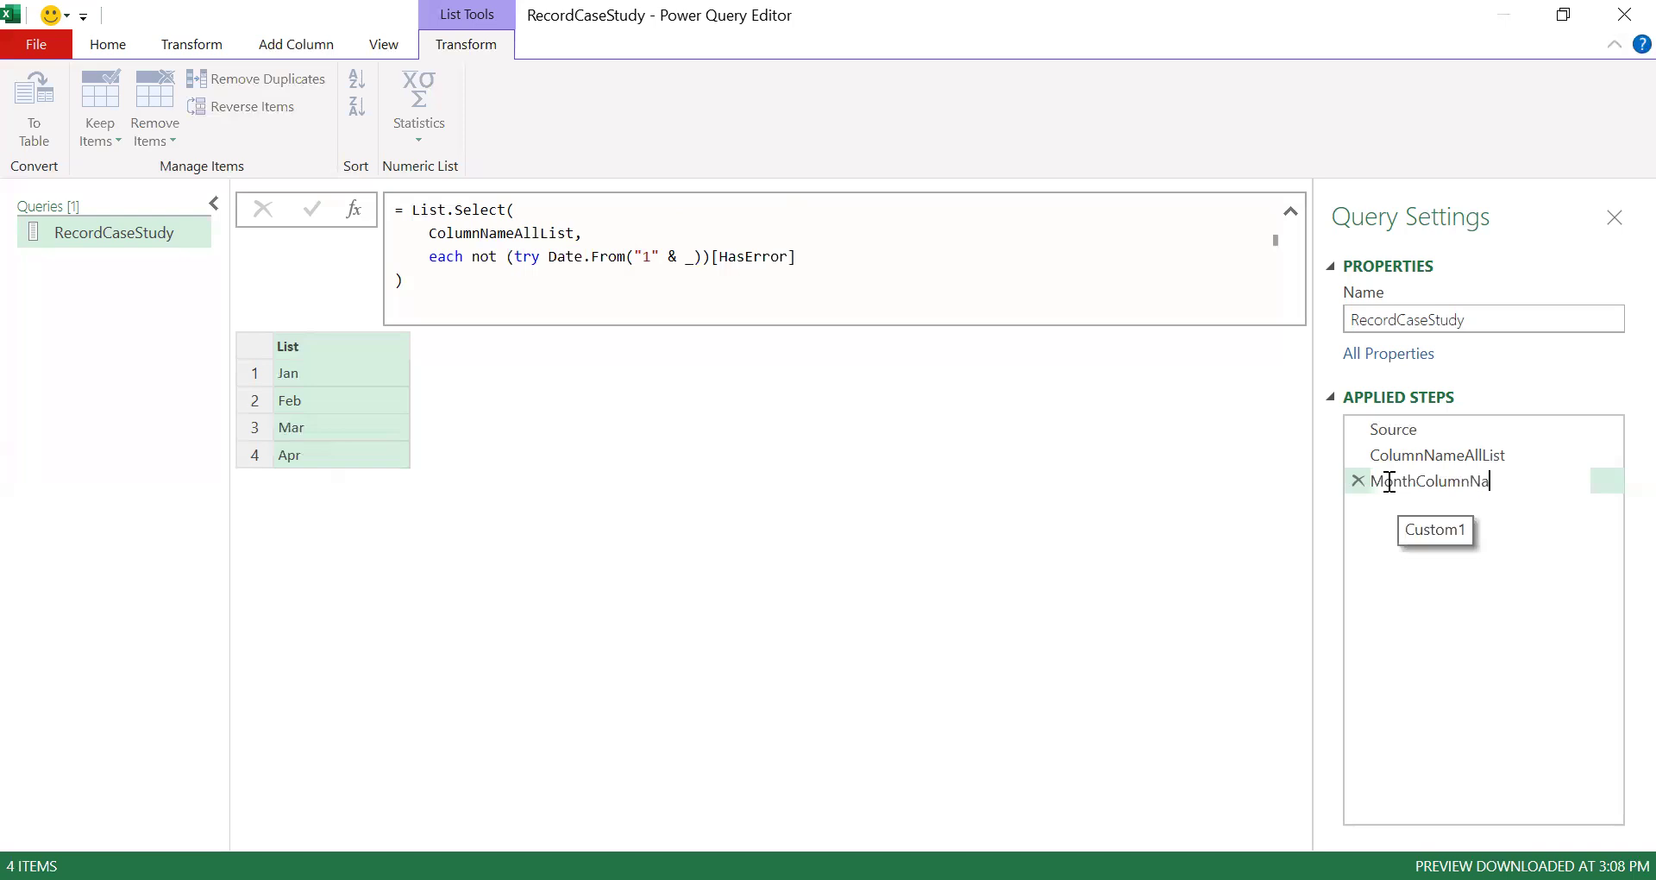
pyautogui.write('meList')
pyautogui.press('Return')
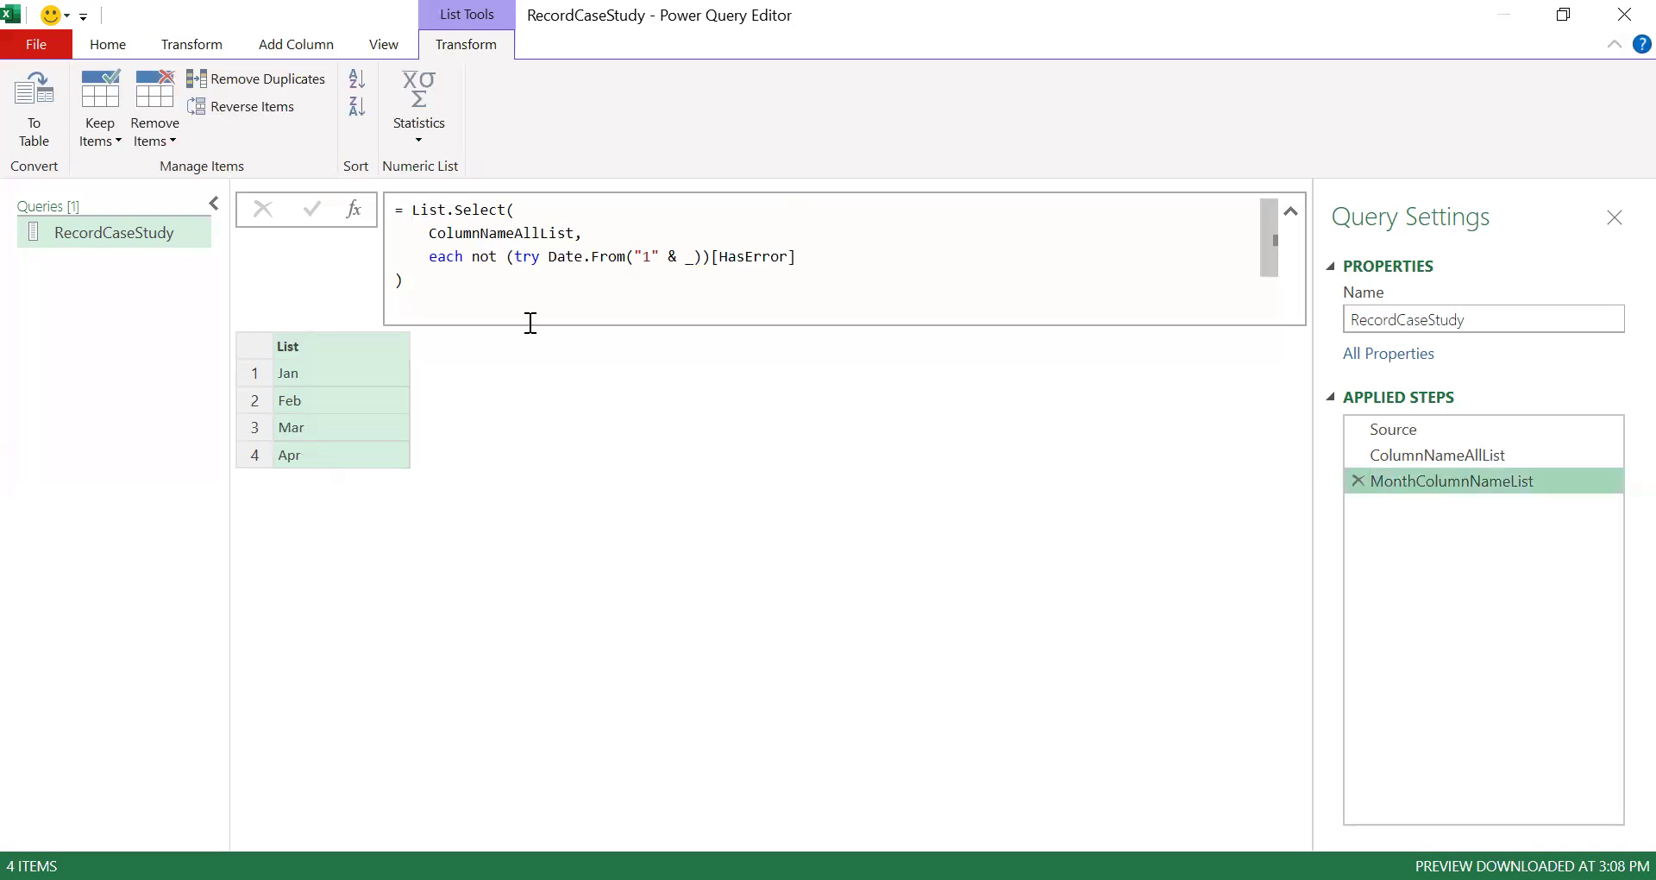
# - Add a new custom step after MonthColumnNameList whose formula returns Source
pyautogui.click(1398, 429)
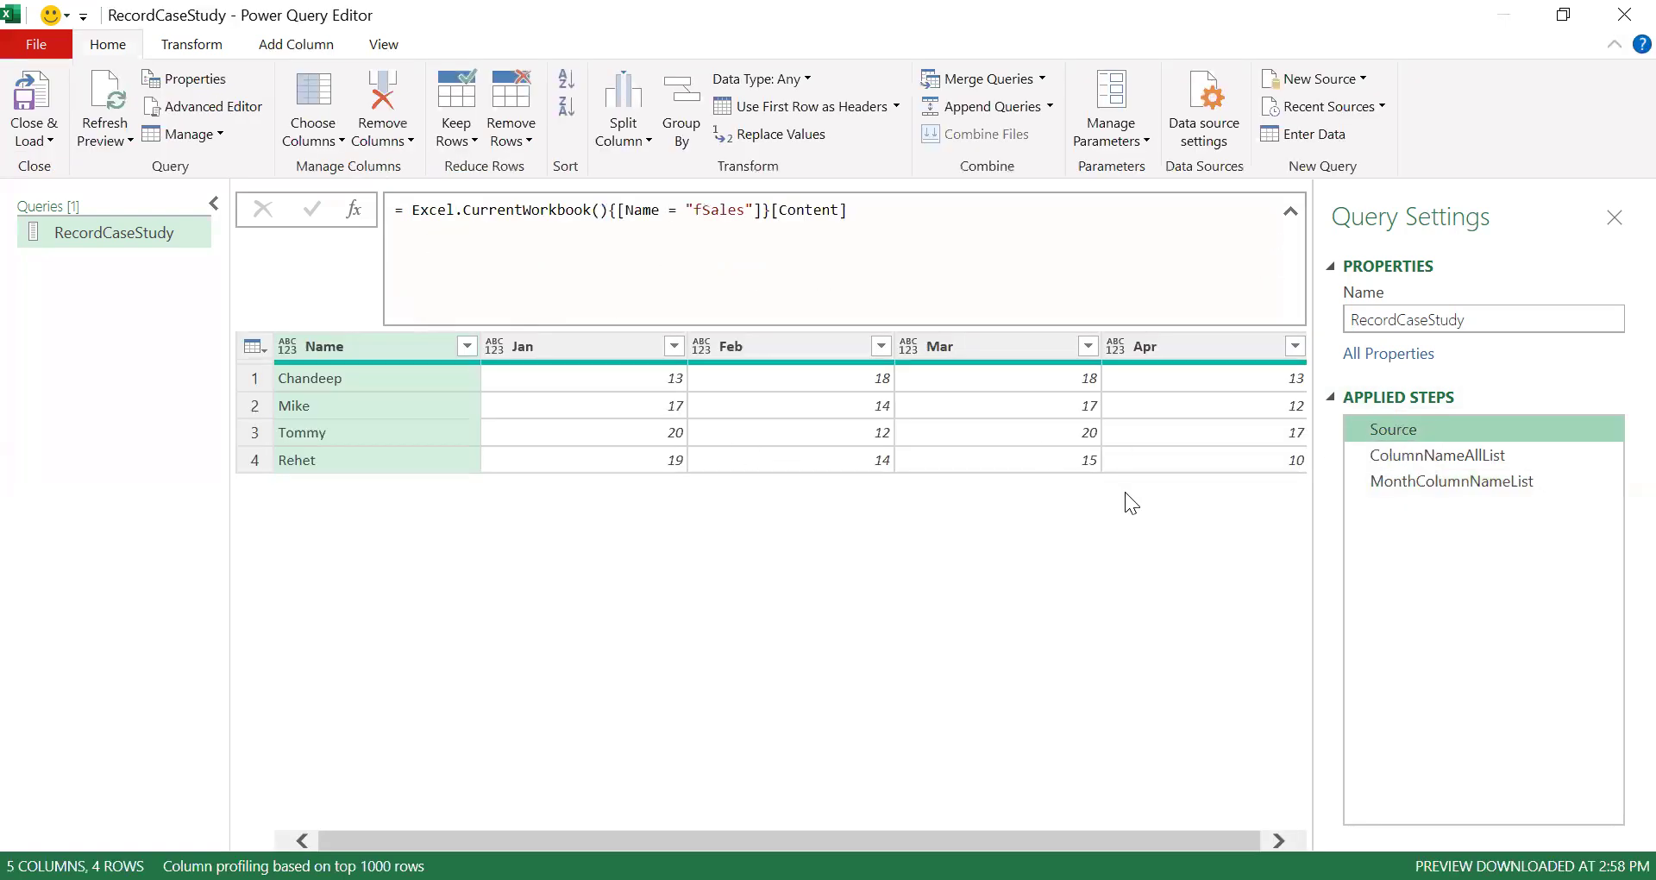
pyautogui.click(1424, 483)
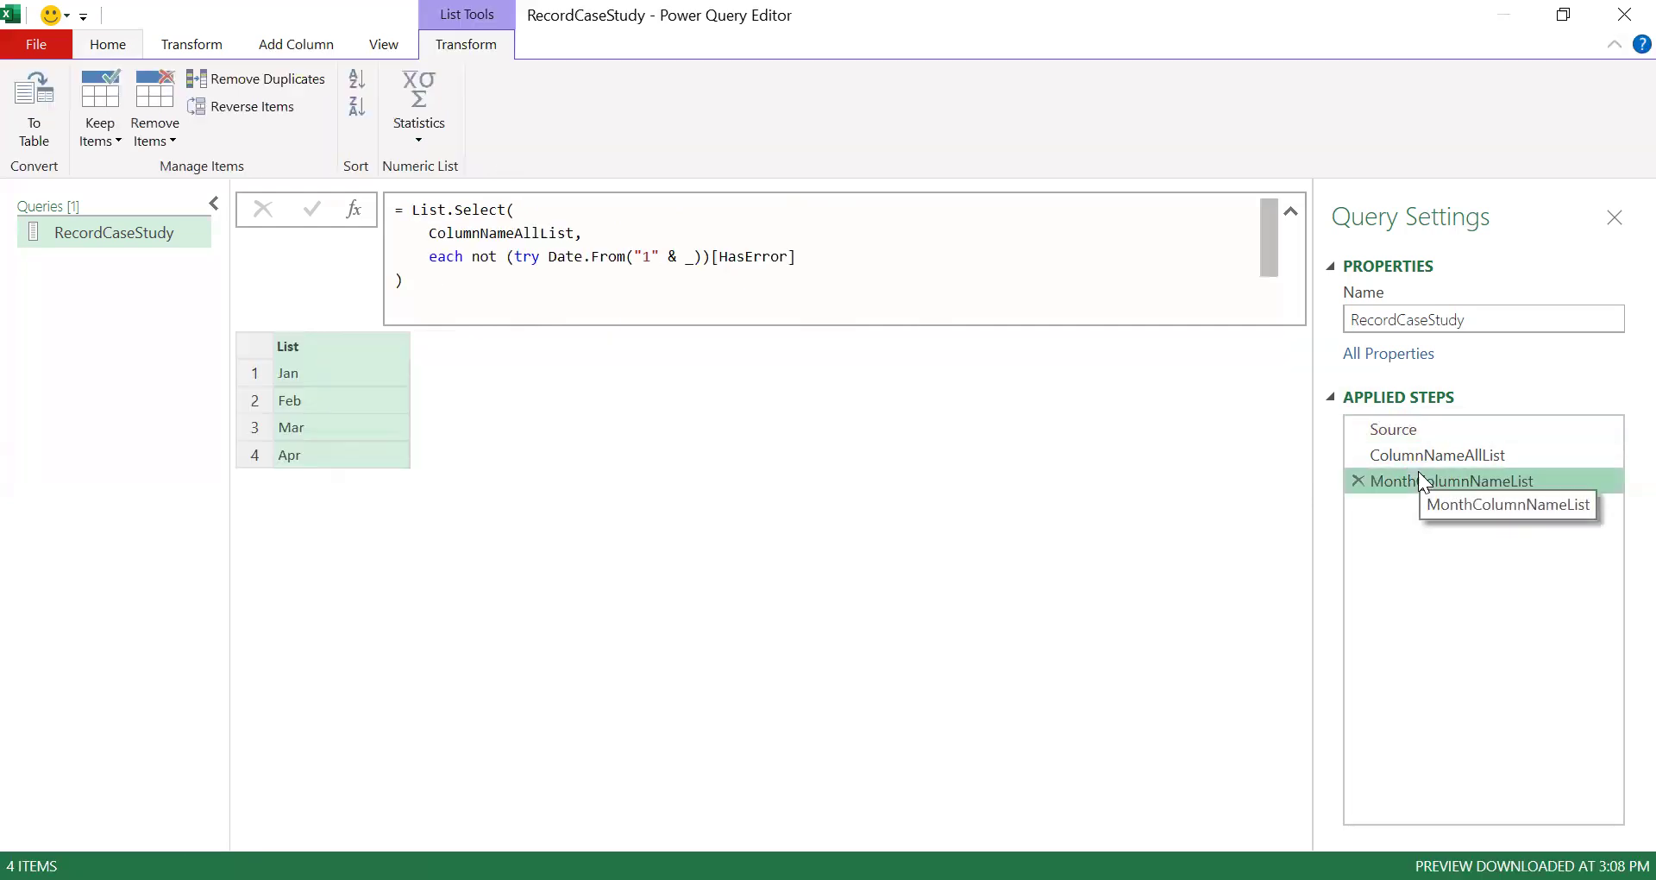
pyautogui.click(355, 210)
pyautogui.doubleClick(499, 214)
pyautogui.write('S')
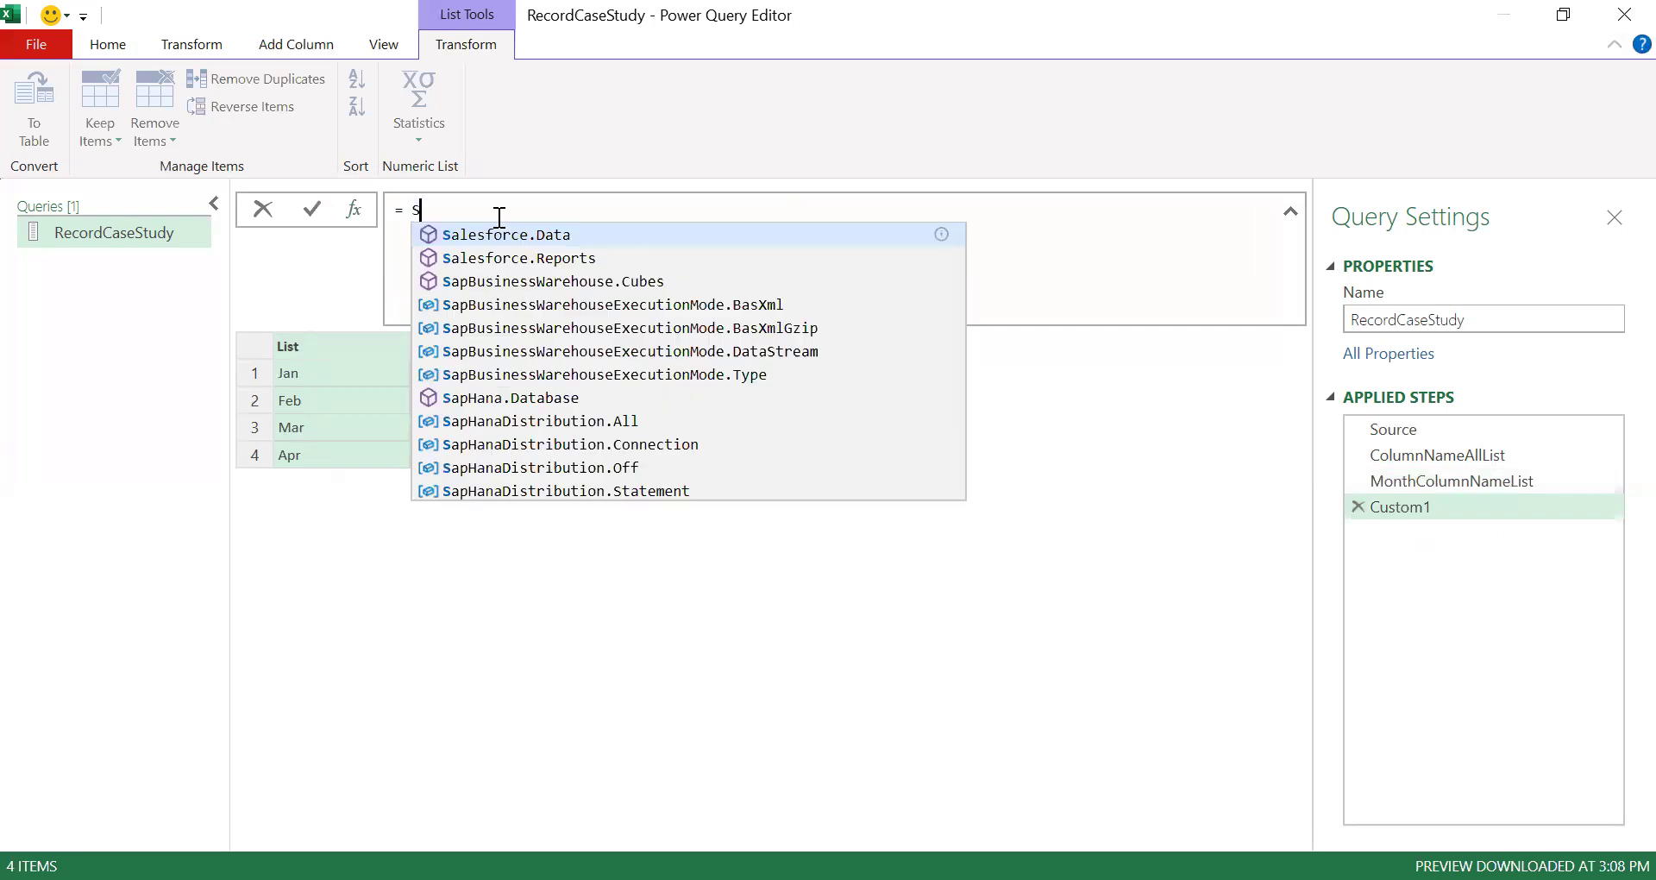
pyautogui.write('ource')
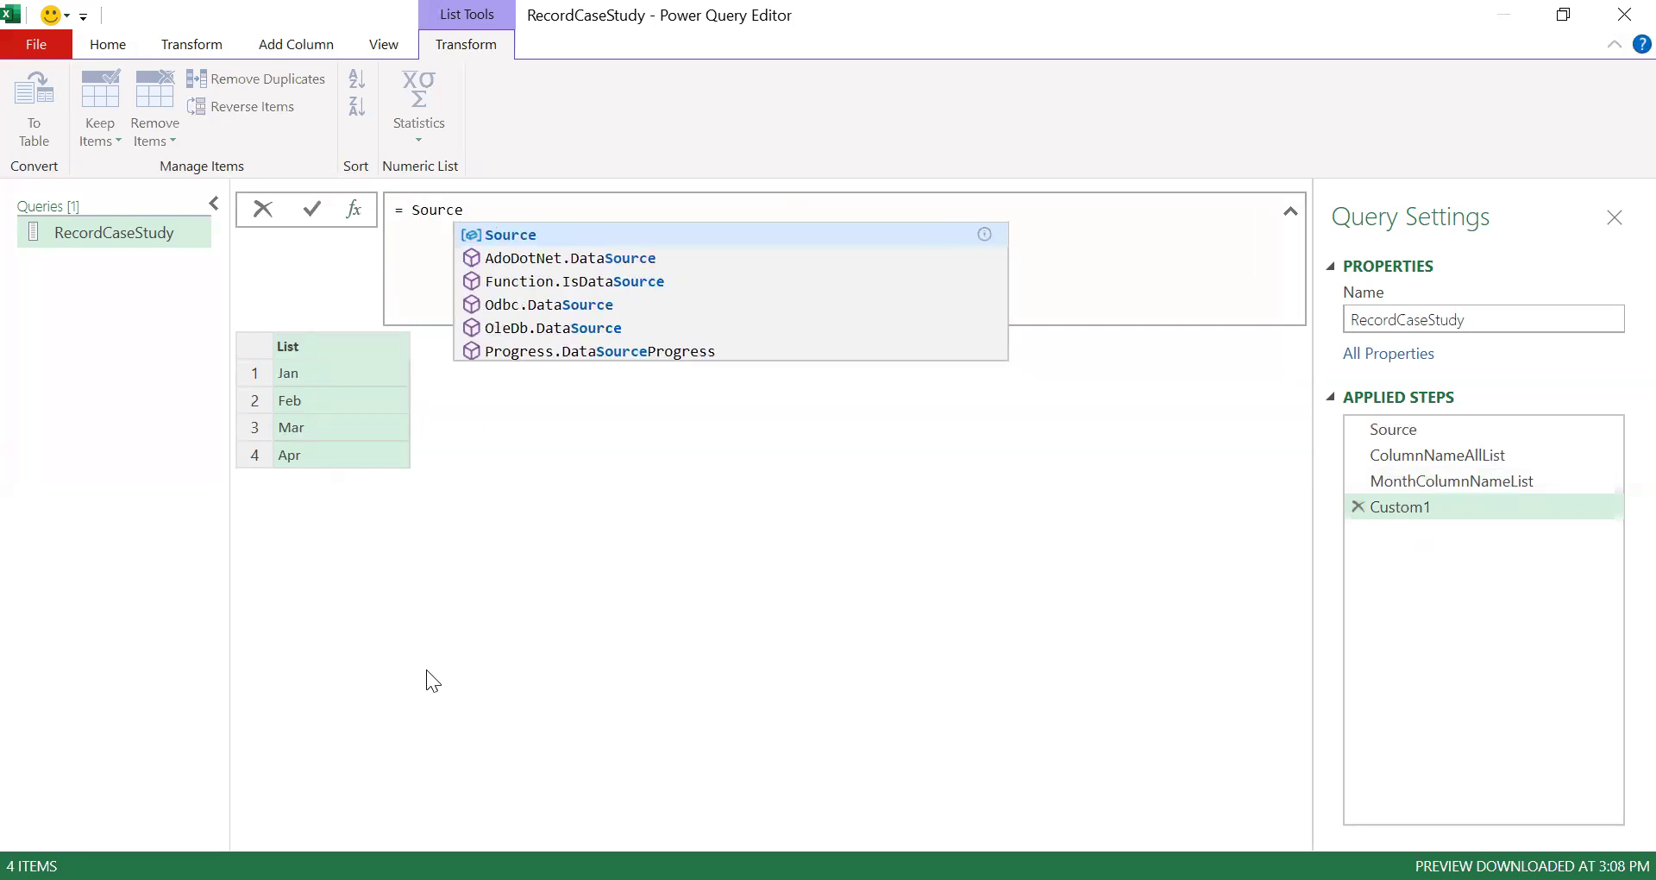
pyautogui.press('Return')
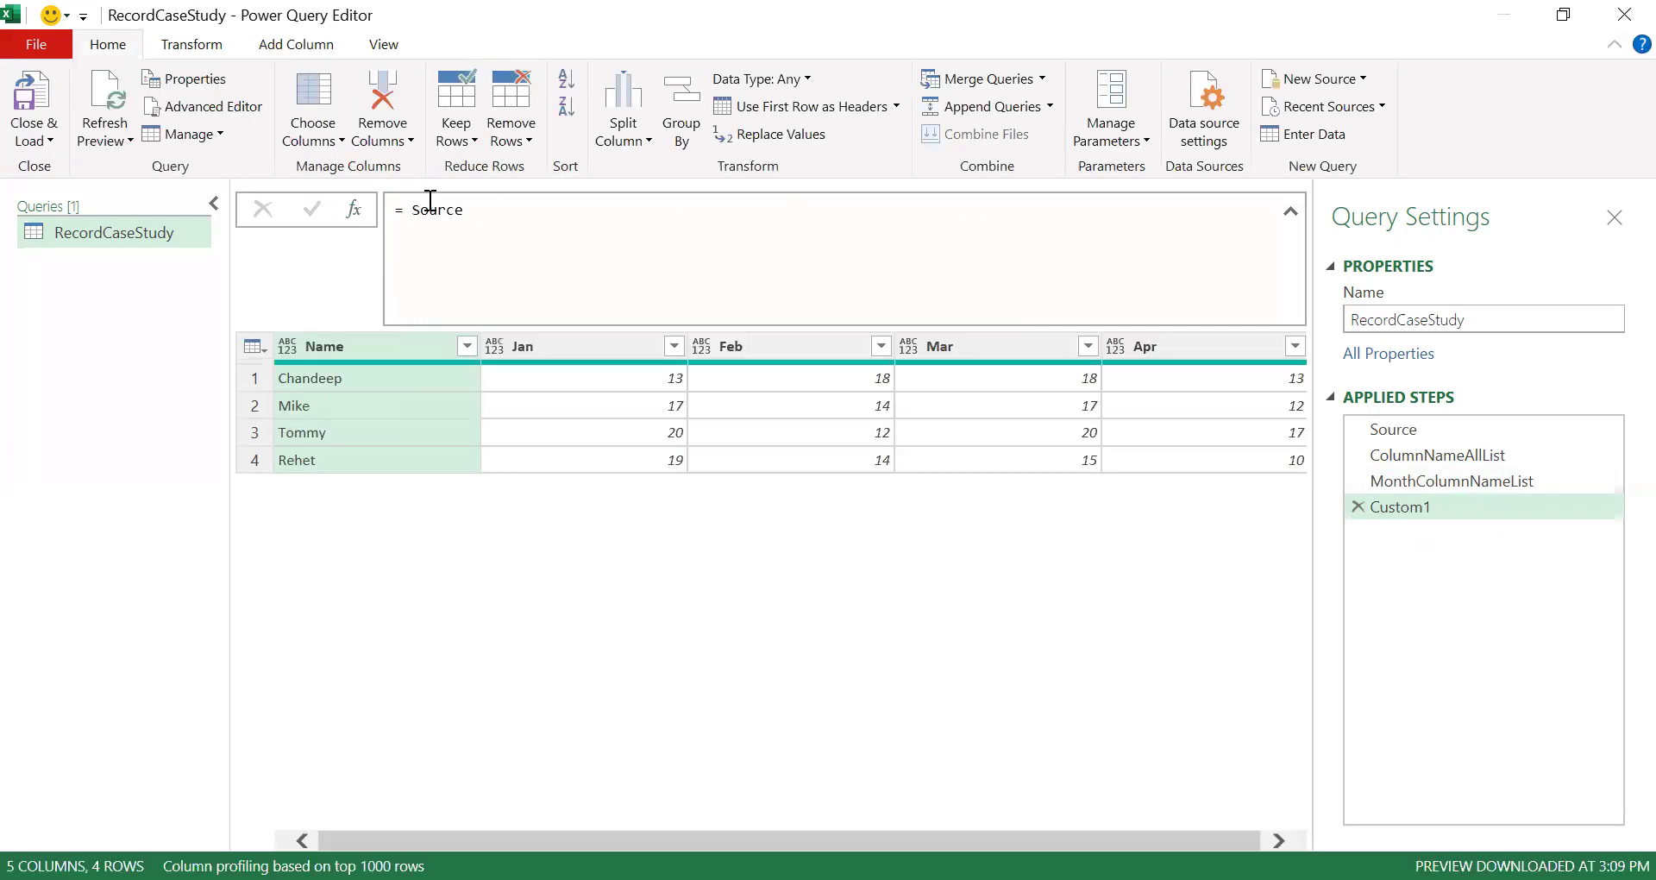
# - Rewrite the new step as Table.AddColumn(Source, "Total", each _) to add a Total column of row records
pyautogui.doubleClick(431, 207)
pyautogui.press('BackSpace')
pyautogui.write('Table.')
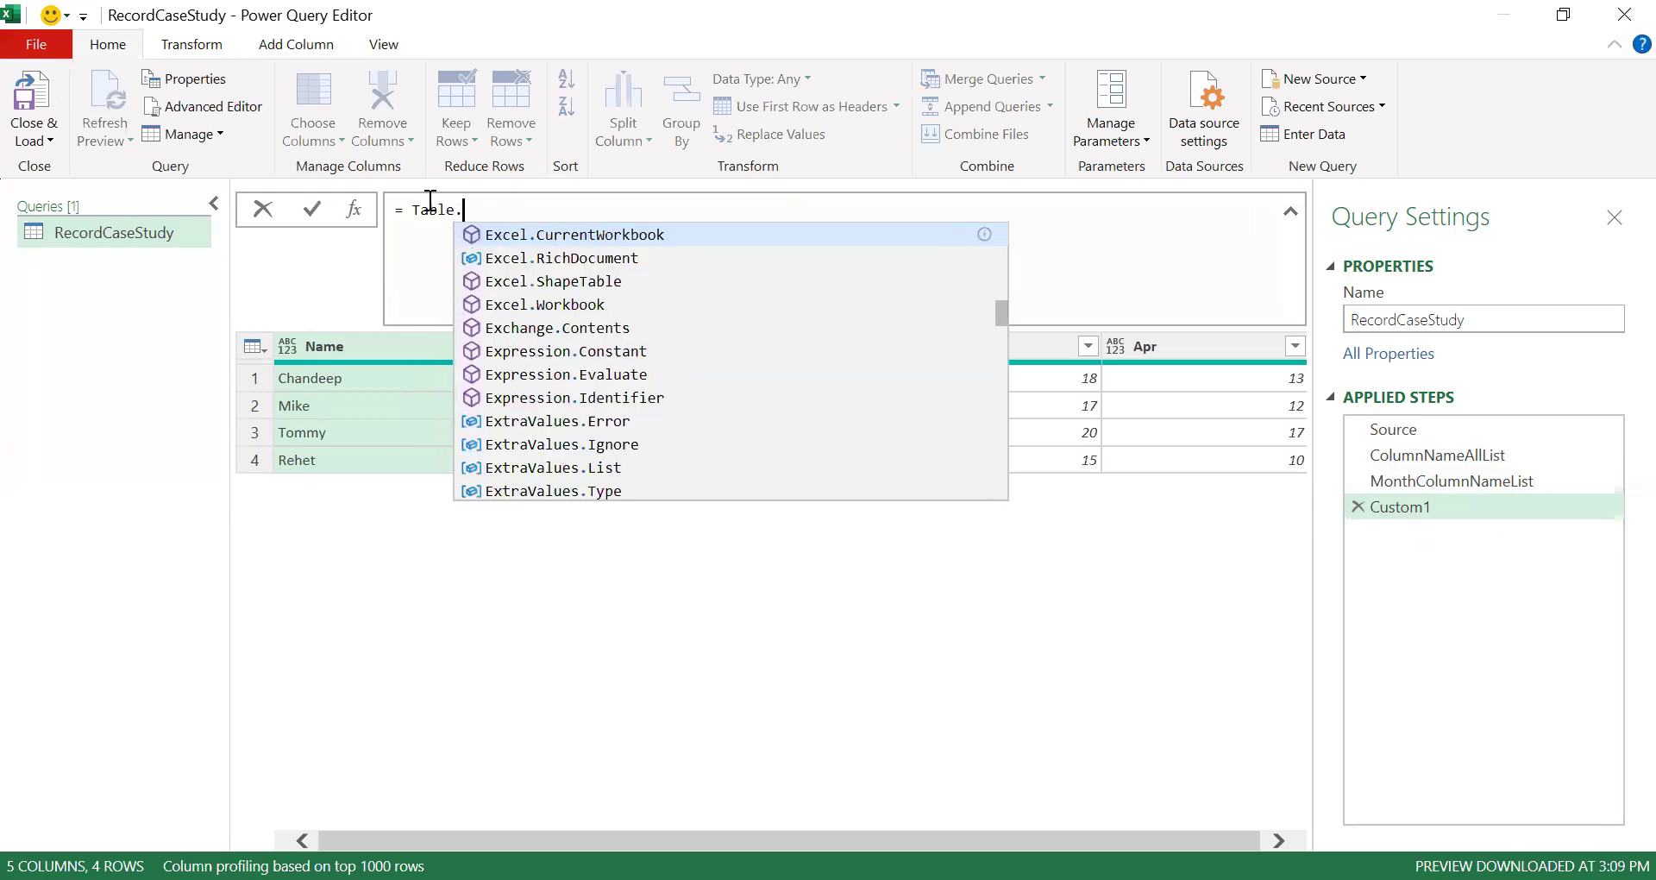
pyautogui.write('AddColumn')
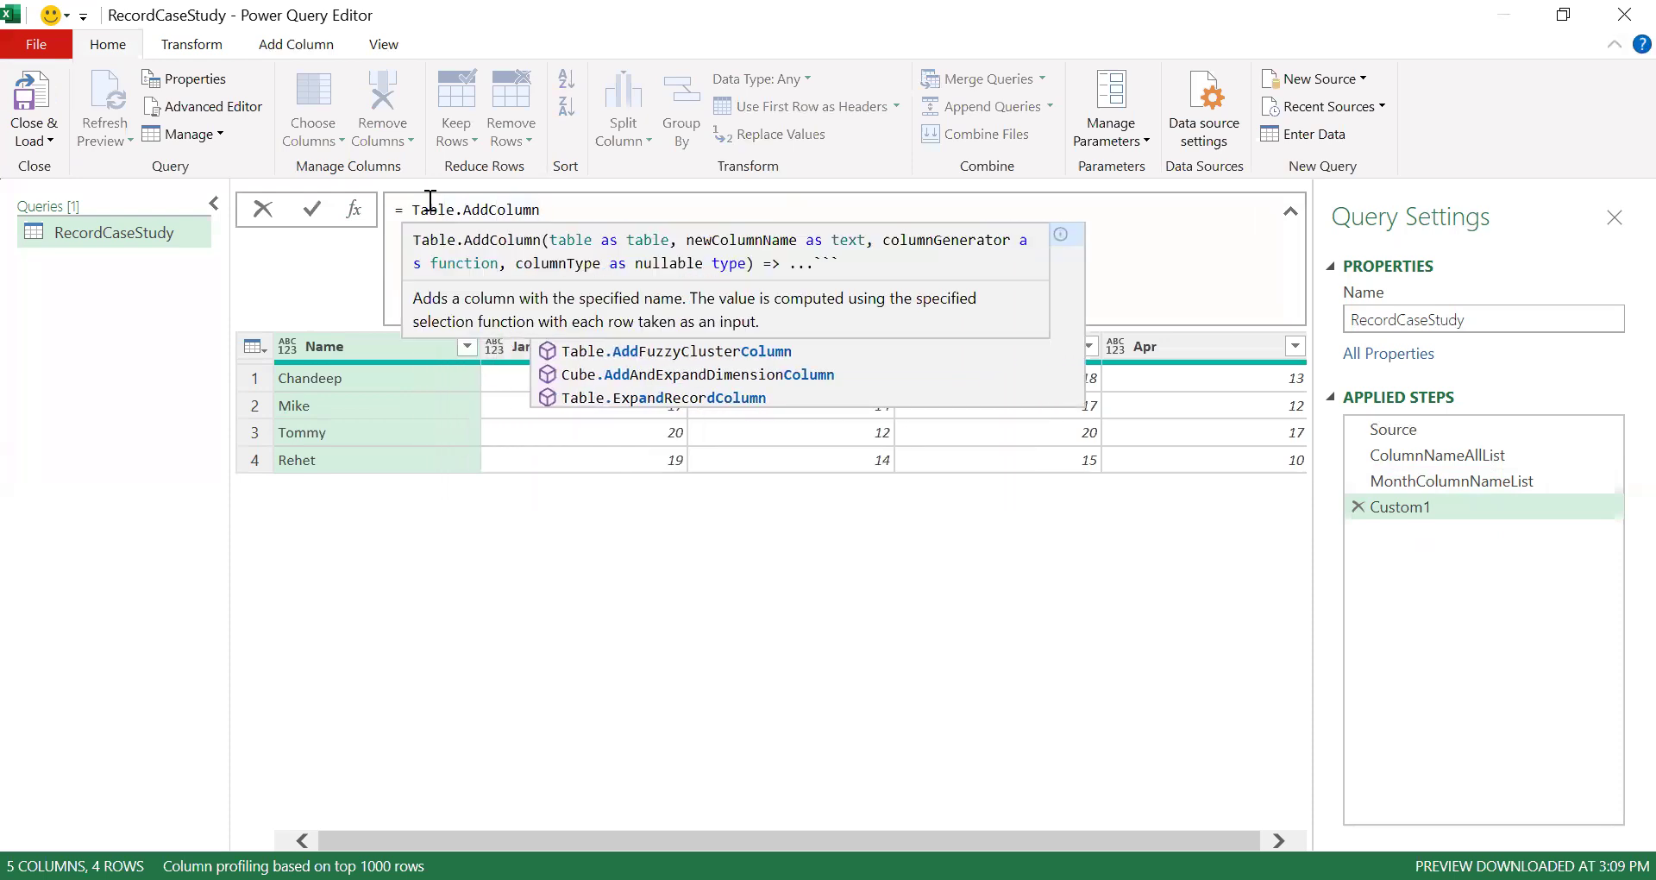
pyautogui.write('(')
pyautogui.press('Return')
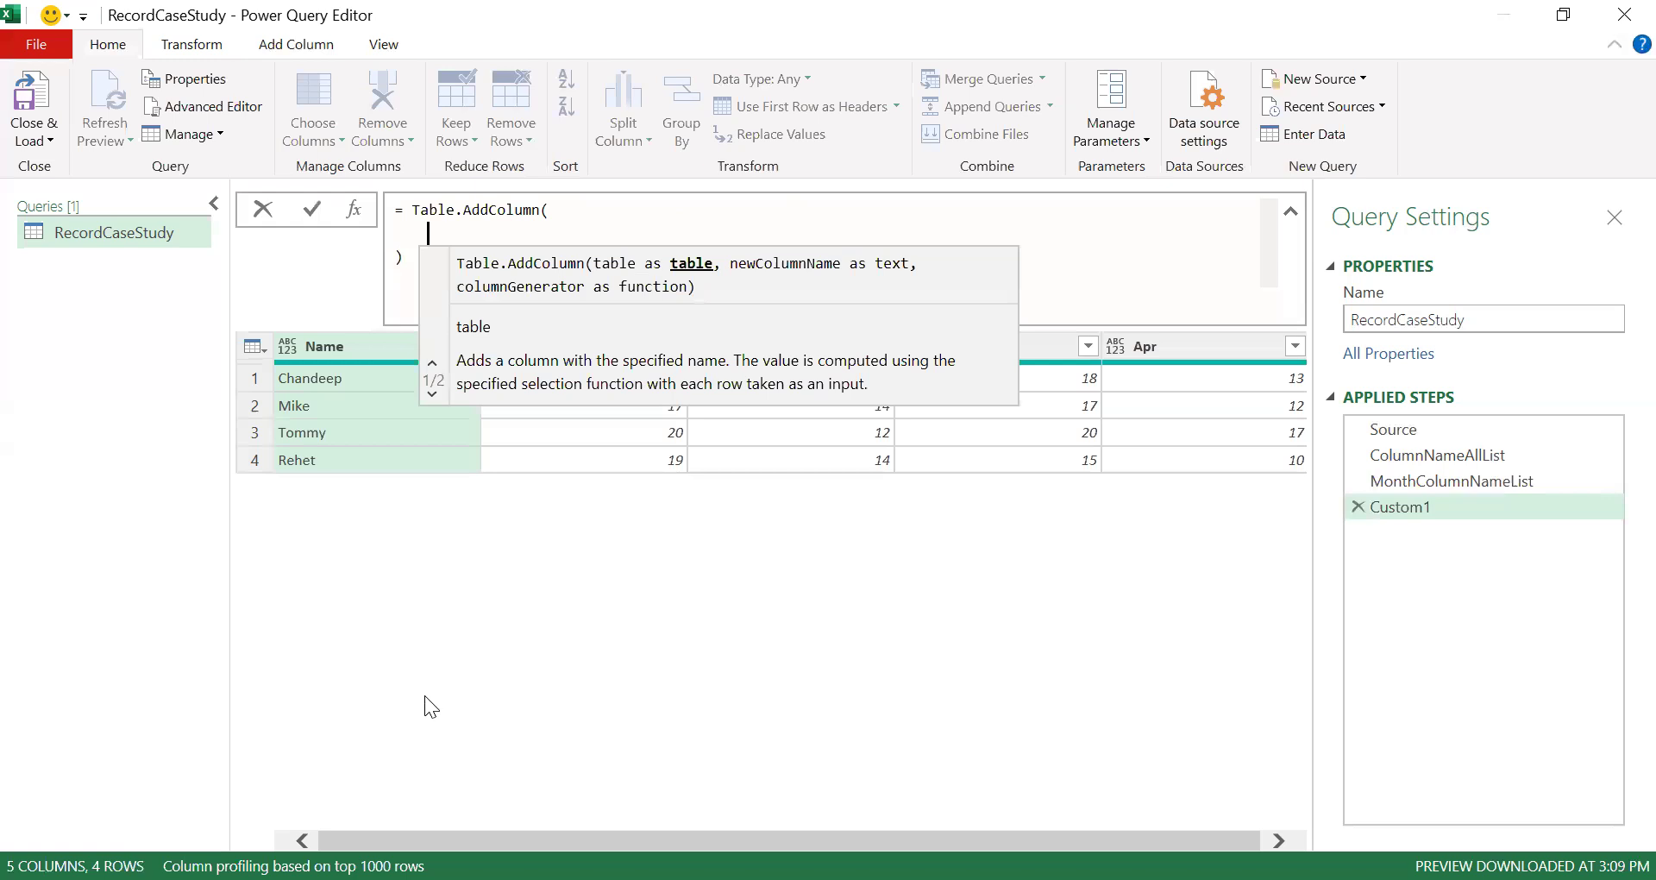
pyautogui.write('Source,')
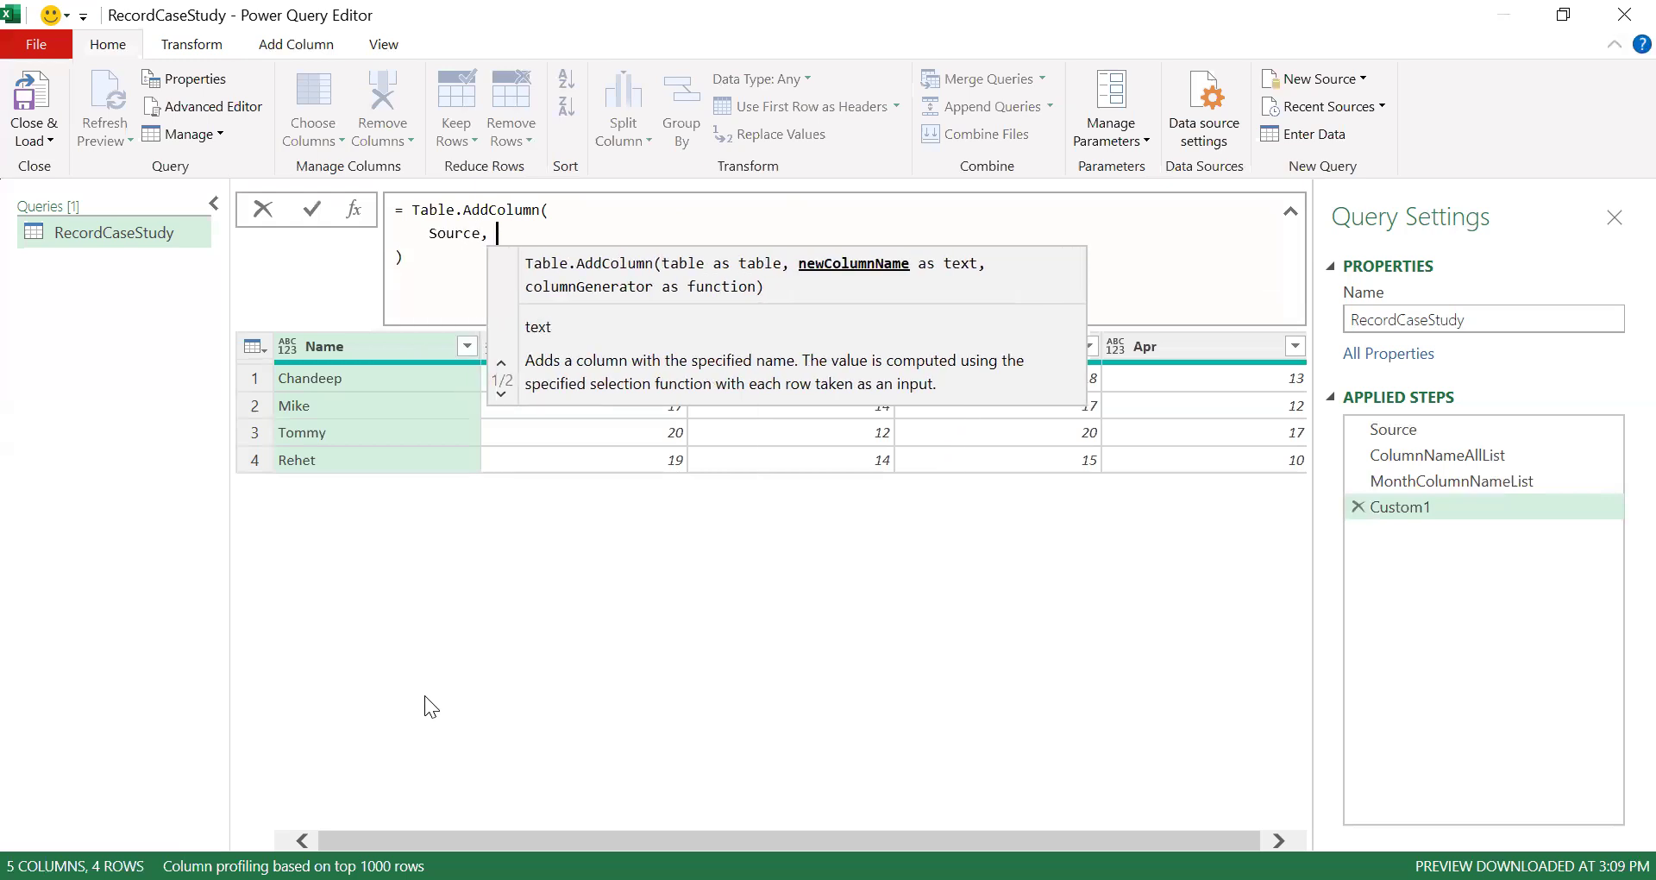
pyautogui.press('Return')
pyautogui.write('"Total"')
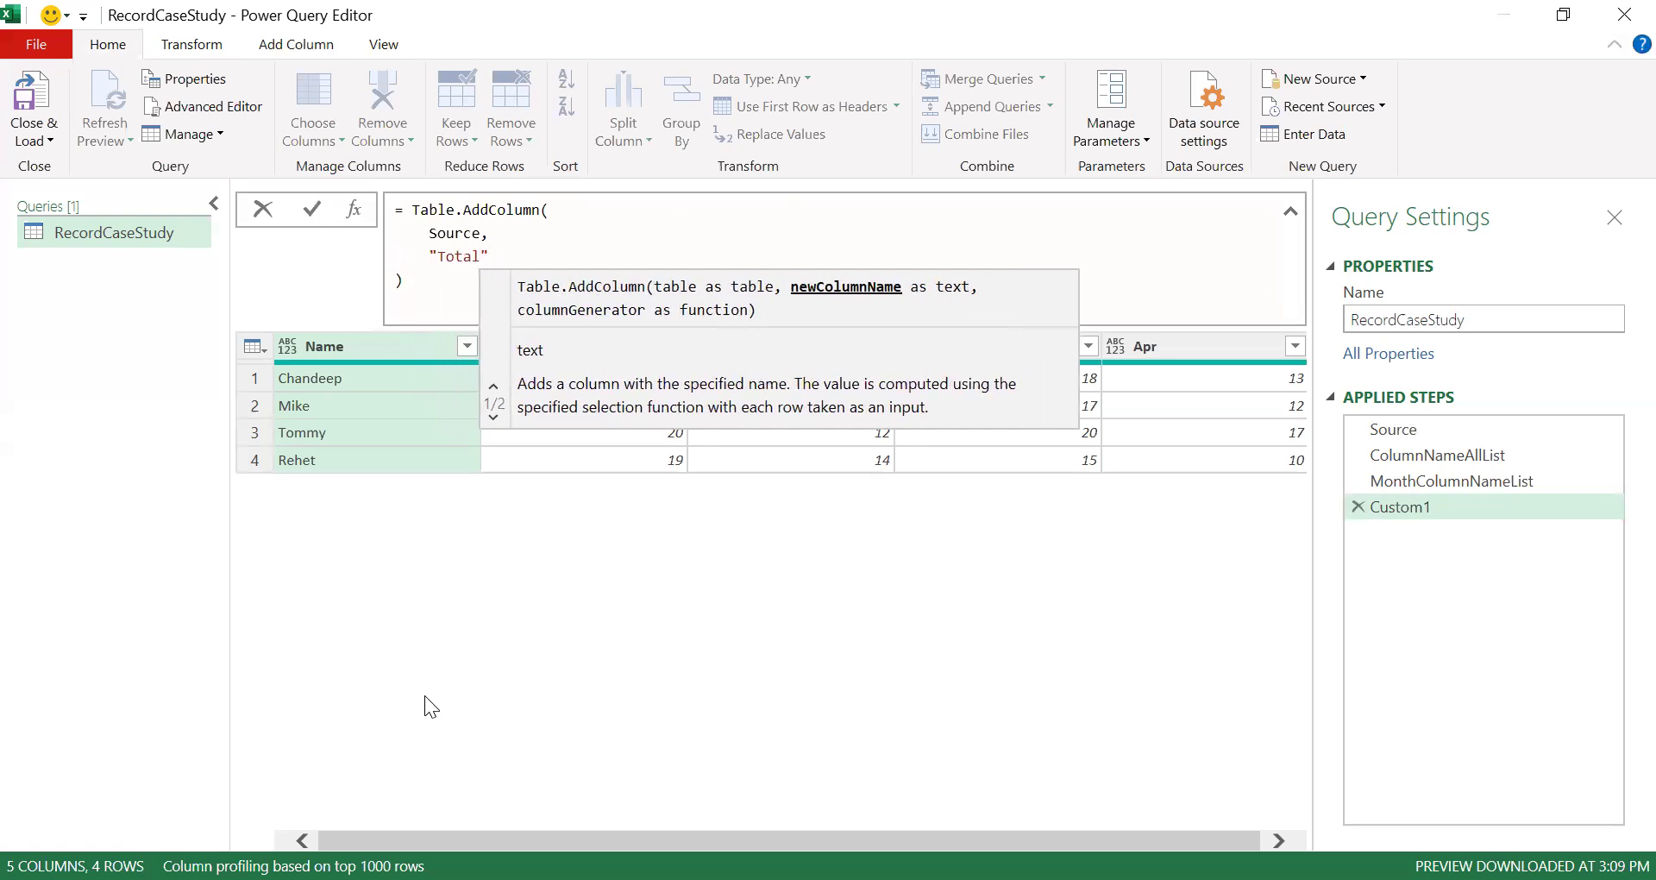
pyautogui.write(',')
pyautogui.press('Return')
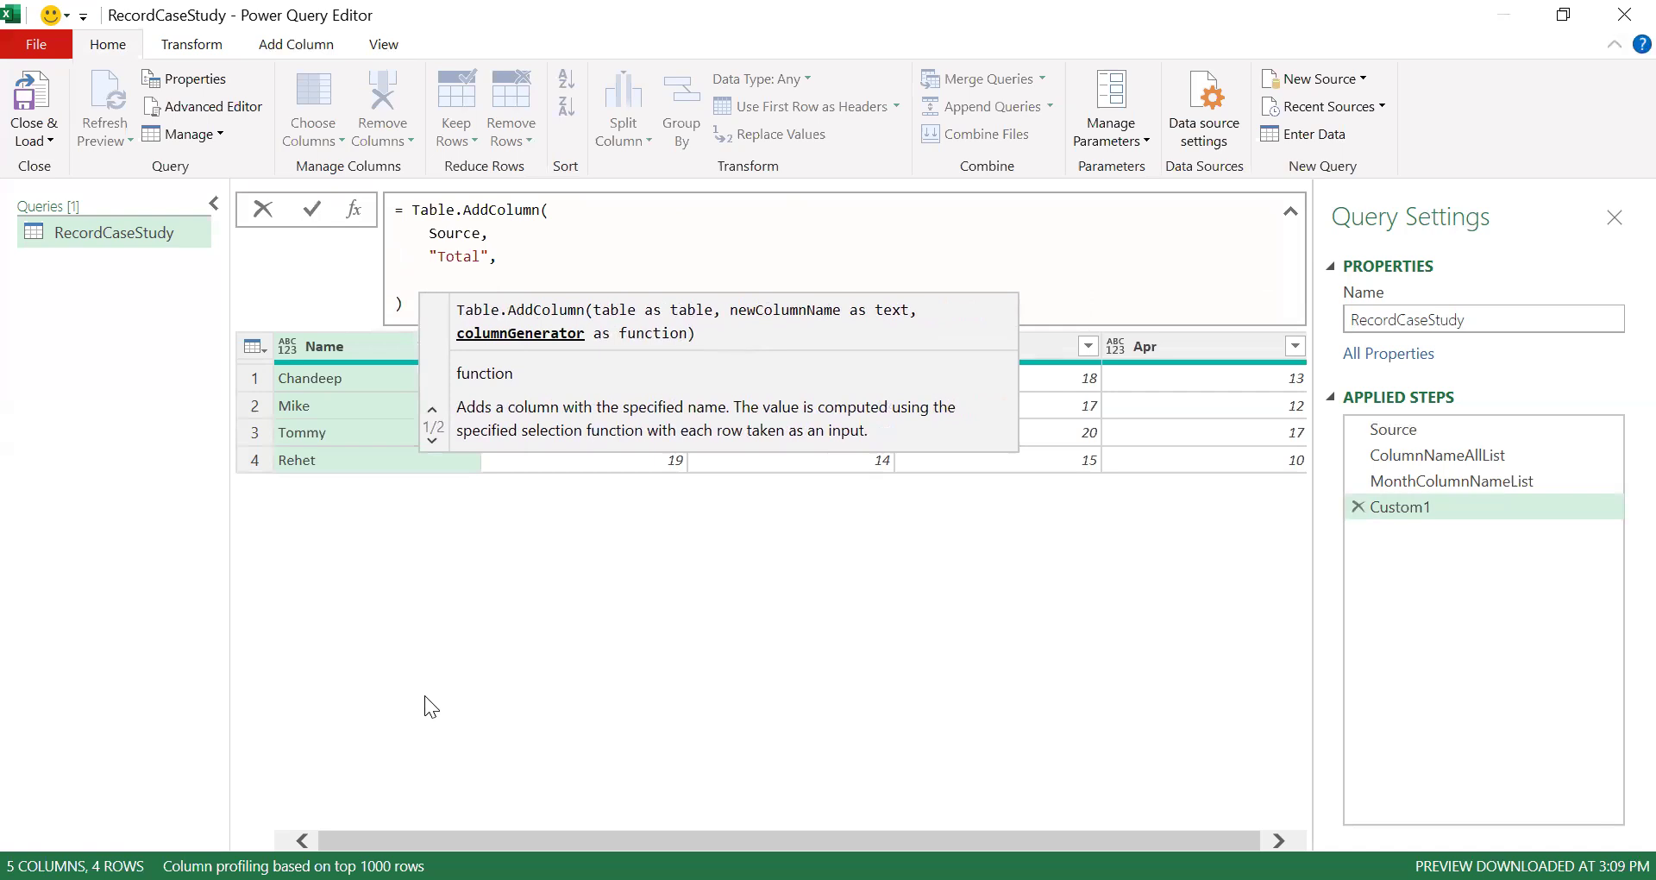
pyautogui.write('each _')
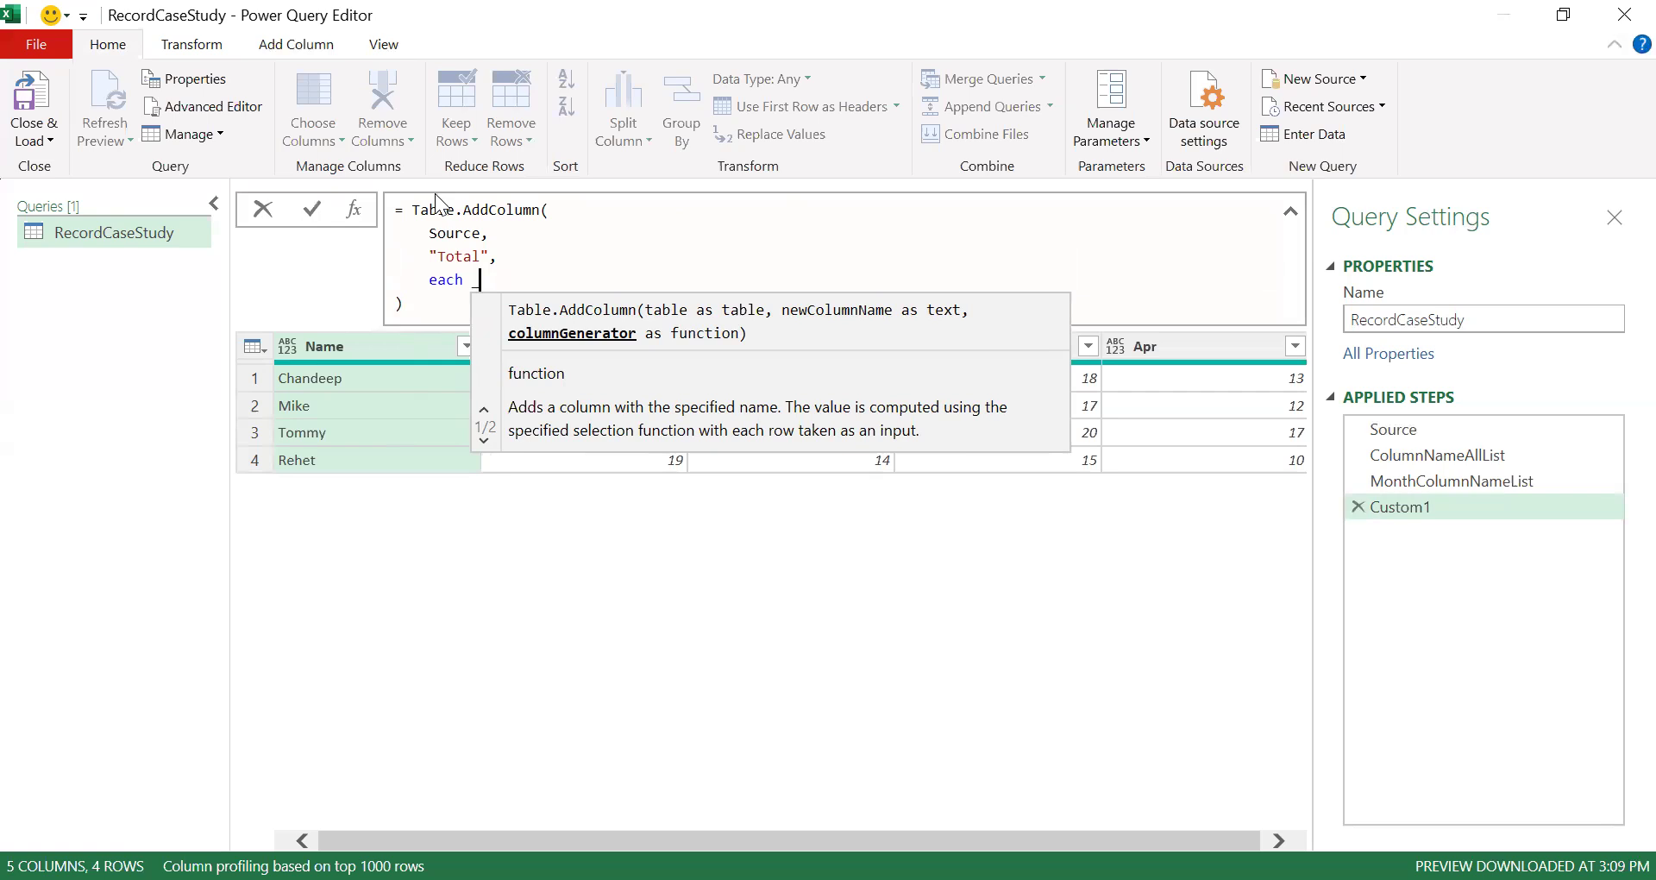
pyautogui.press('Return')
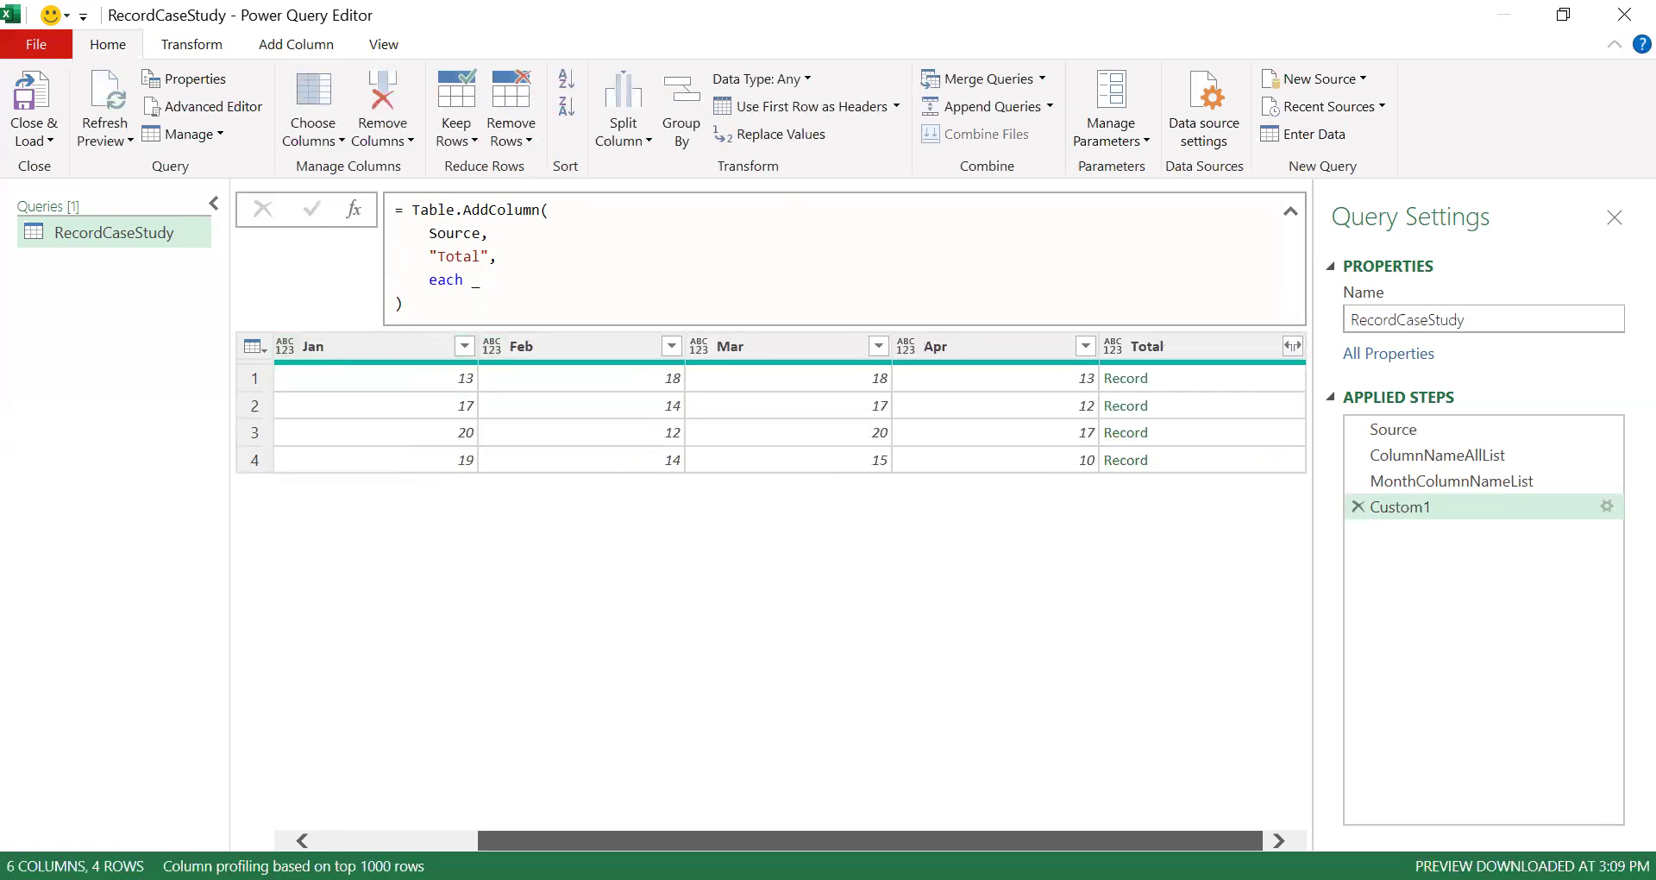
# - Preview the Total column's records and rename the step TotalAsRecord
pyautogui.click(1188, 381)
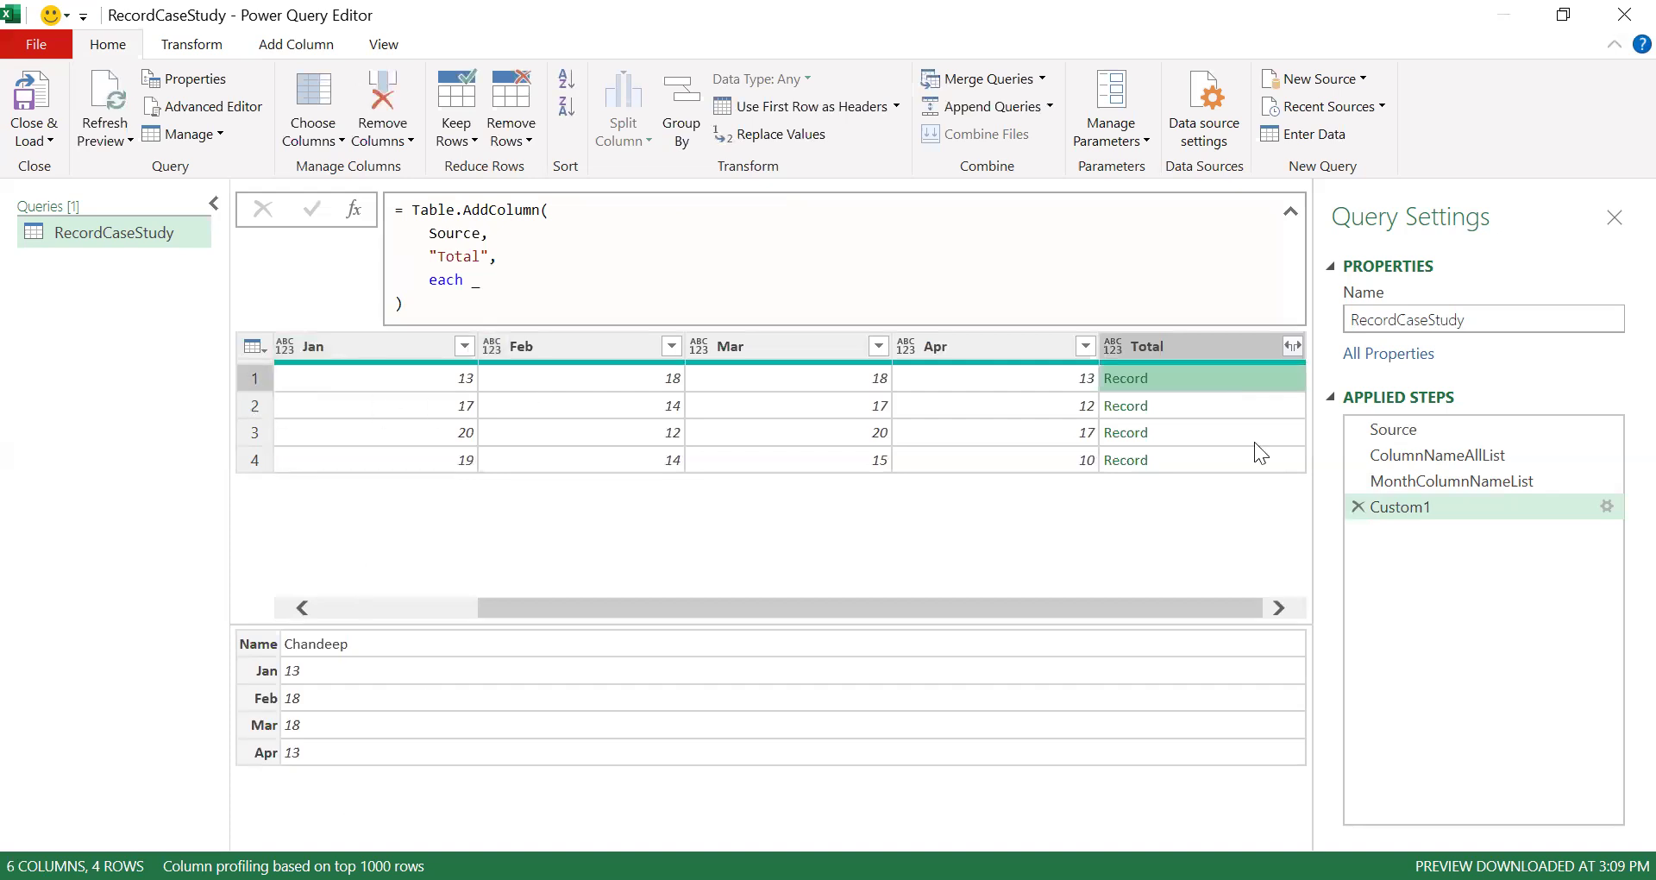
pyautogui.click(1199, 409)
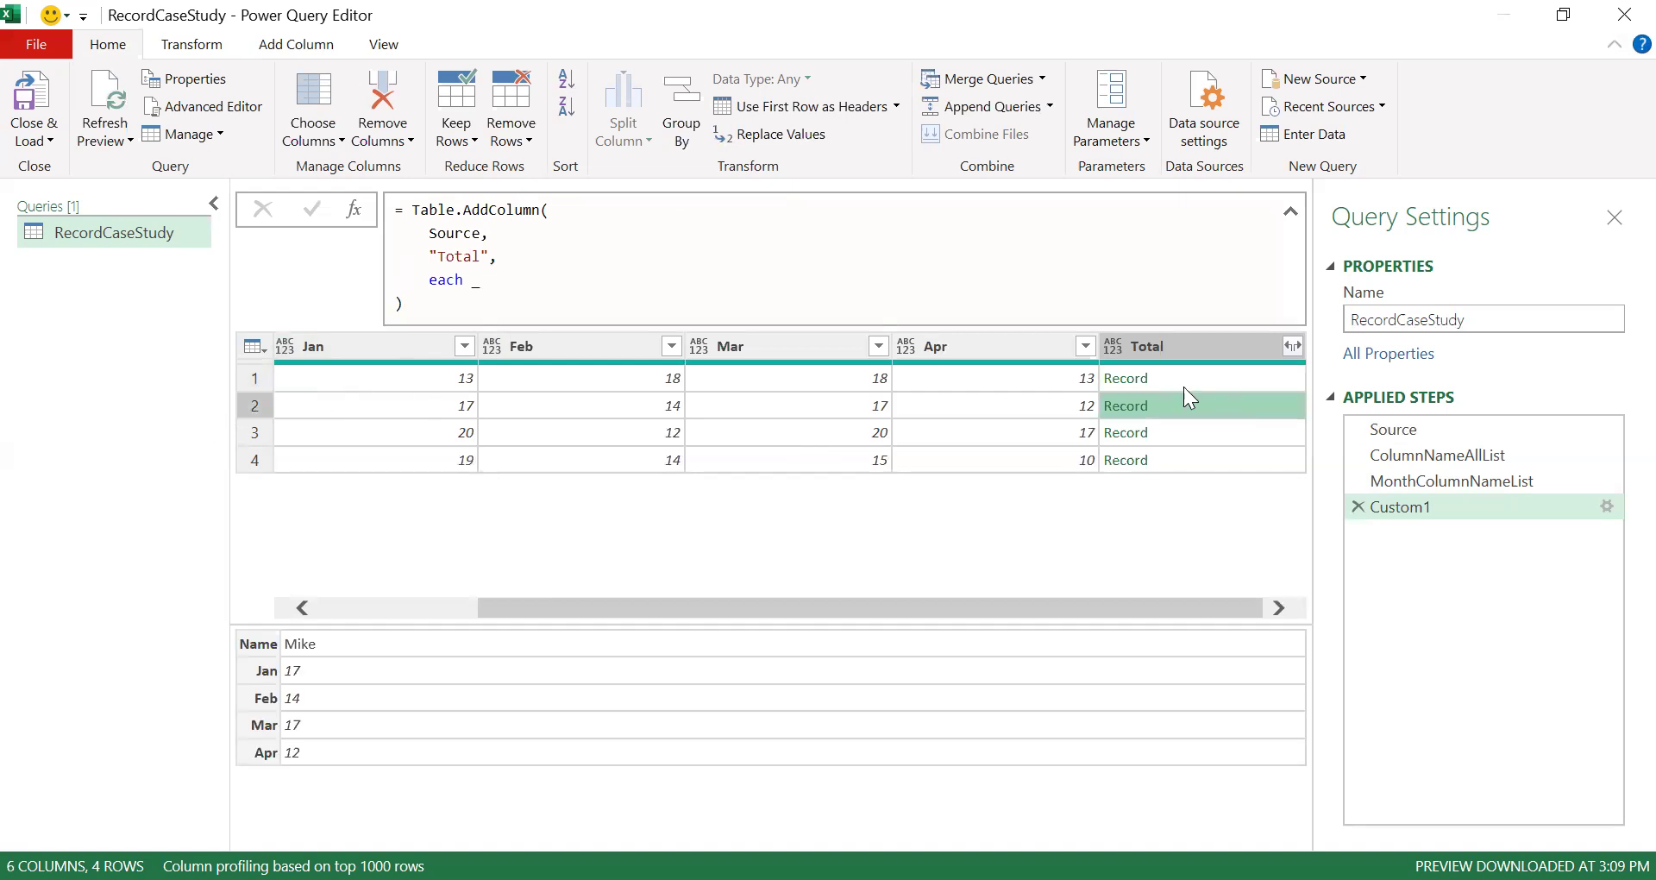
pyautogui.click(1429, 498)
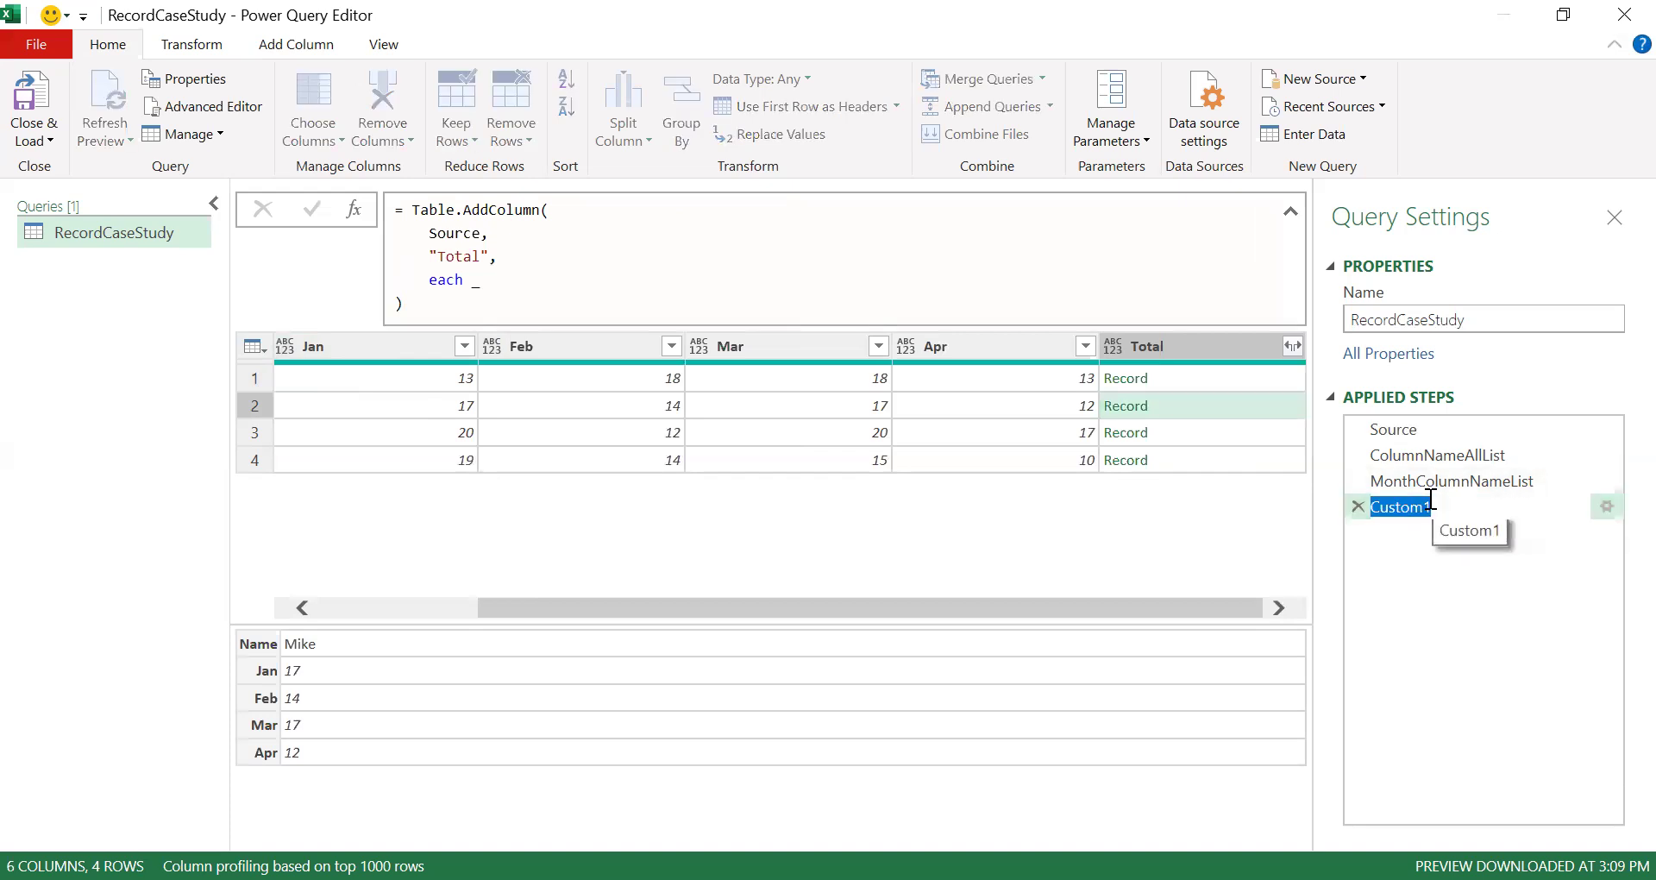
pyautogui.write('TotalAsRecord')
pyautogui.press('Return')
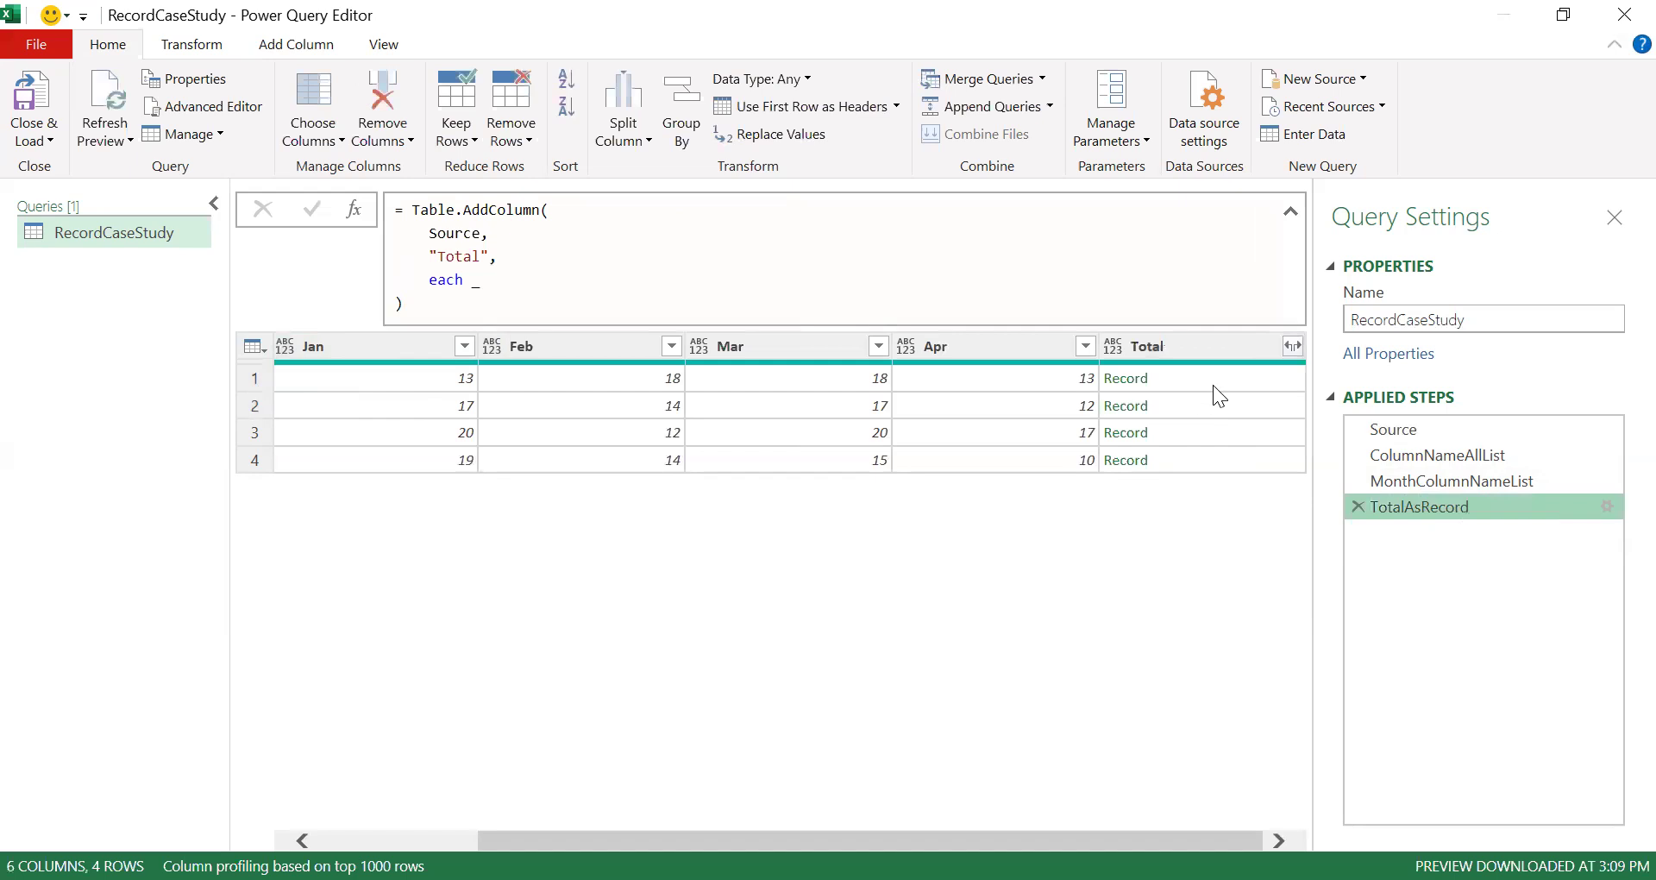
pyautogui.click(1181, 378)
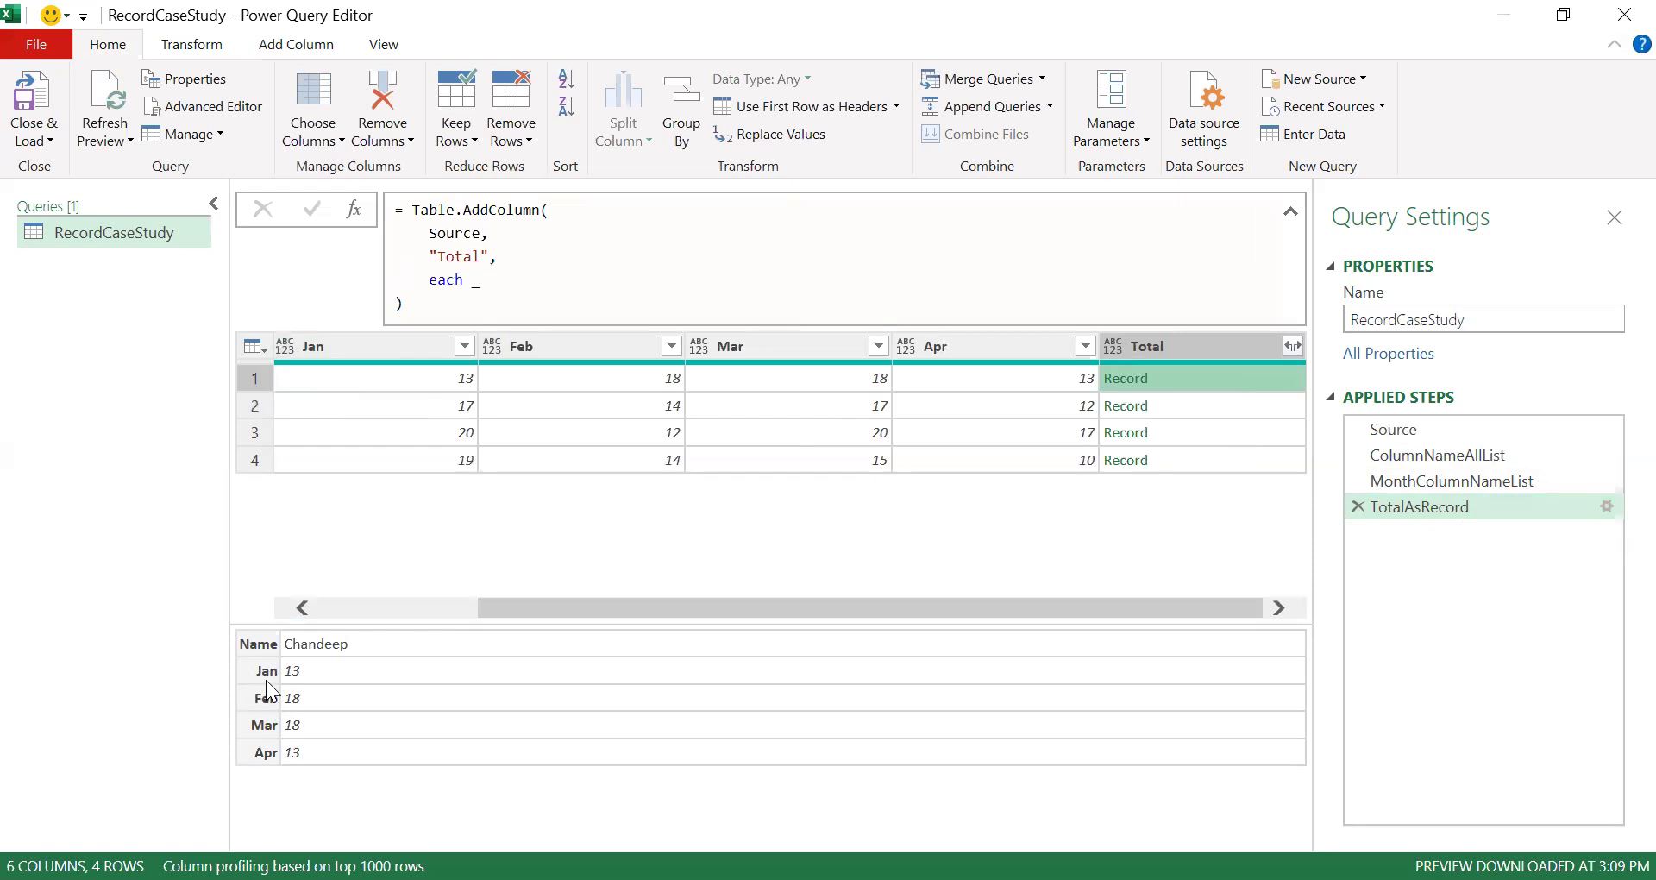
pyautogui.click(354, 210)
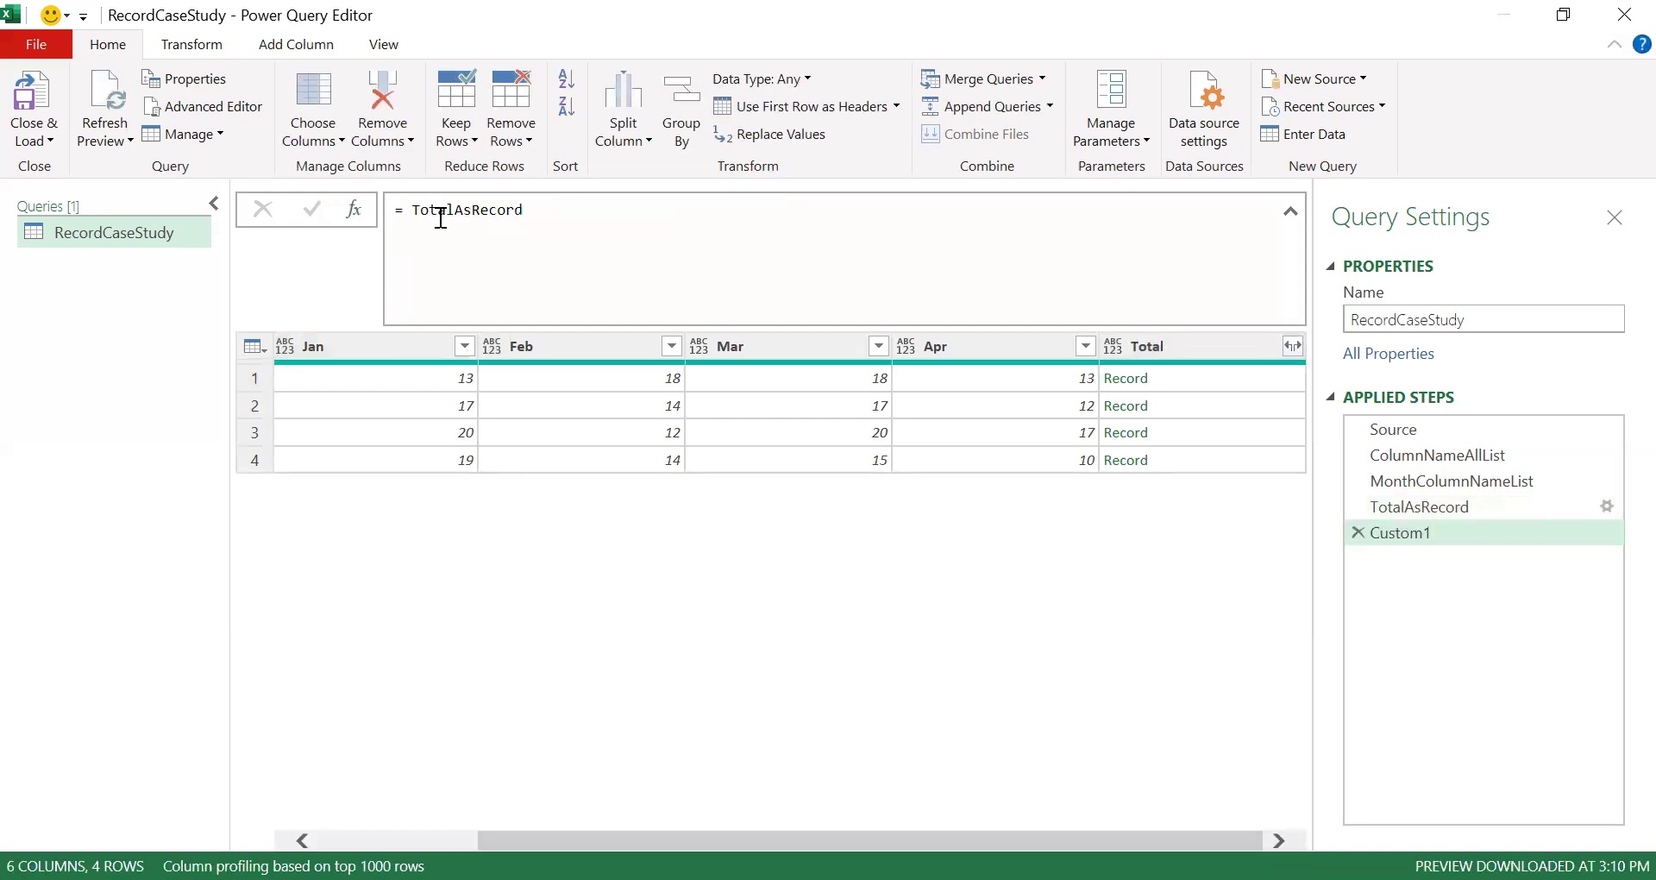
pyautogui.click(1357, 531)
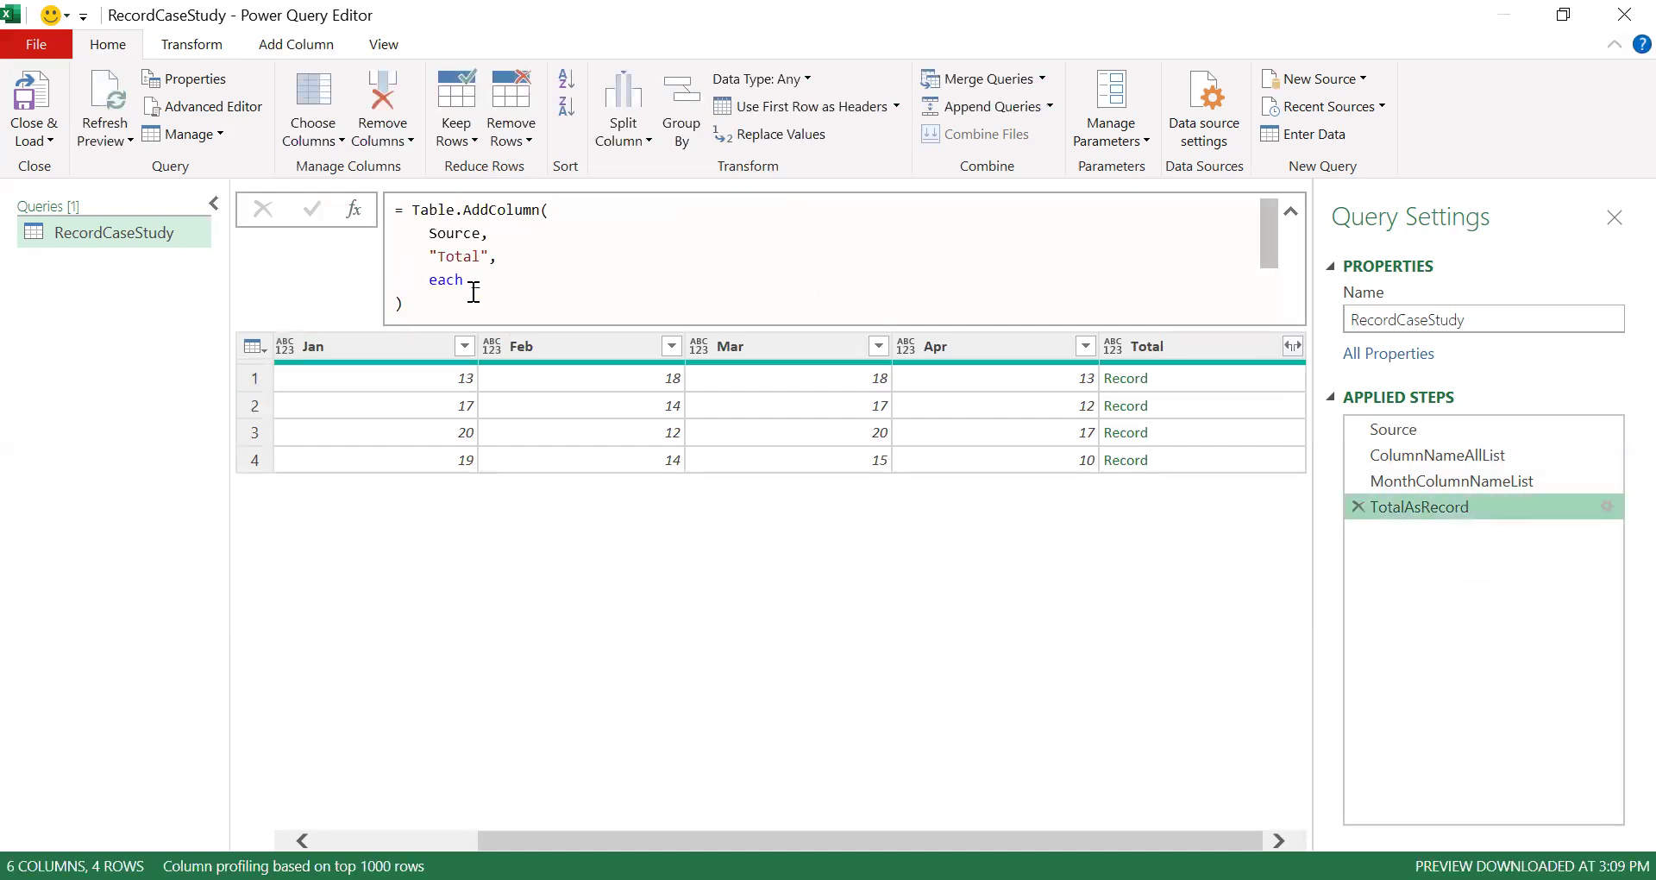
# - Try to replace the _ in the Total column generator with a Record.Field call
pyautogui.moveTo(474, 292); pyautogui.dragTo(483, 291)
pyautogui.press('BackSpace')
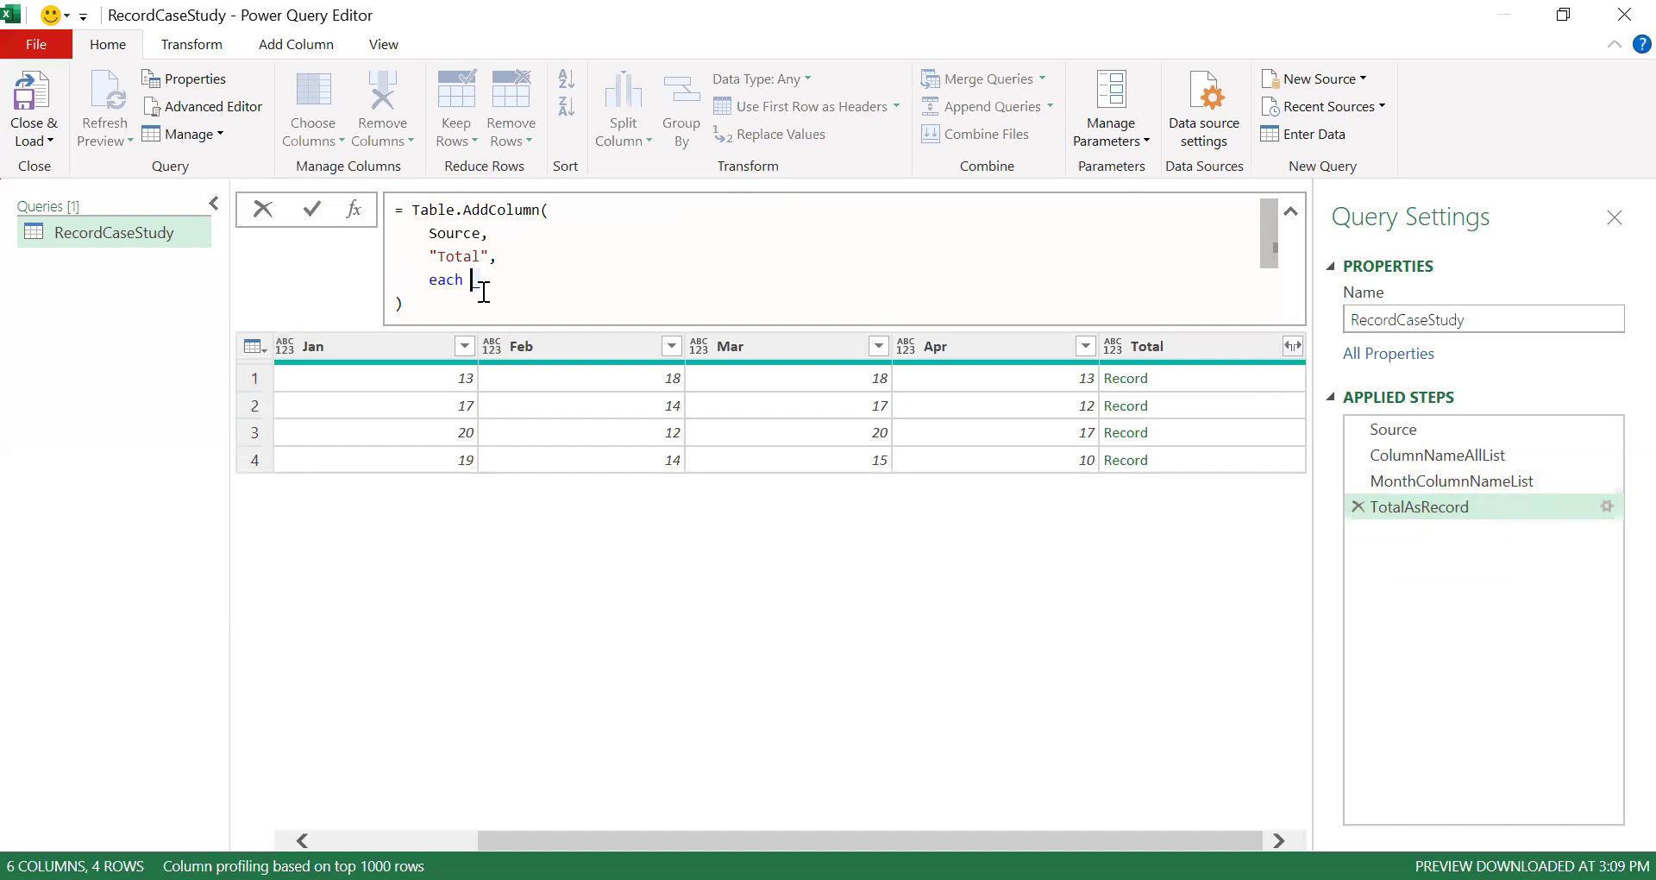
pyautogui.write('Record.Filed')
pyautogui.hotkey('ctrl', 'shift', 'Left')
pyautogui.hotkey('ctrl', 'shift', 'Left')
pyautogui.press('BackSpace')
pyautogui.press('Left')
pyautogui.press('Right')
pyautogui.hotkey('ctrl', 'space')
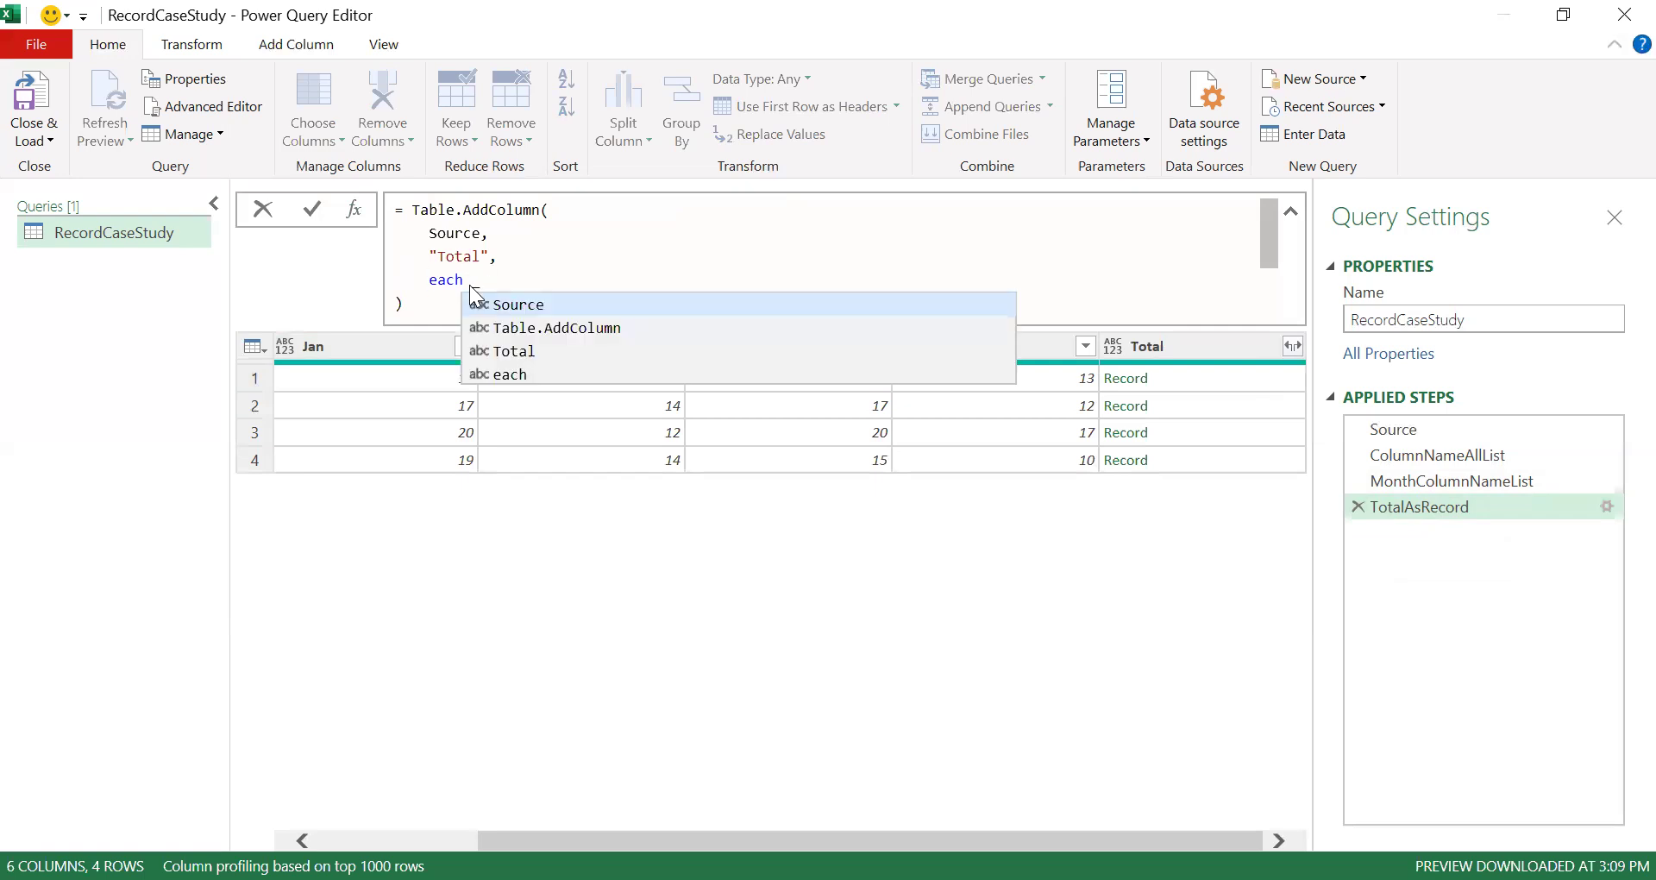
pyautogui.press('Escape')
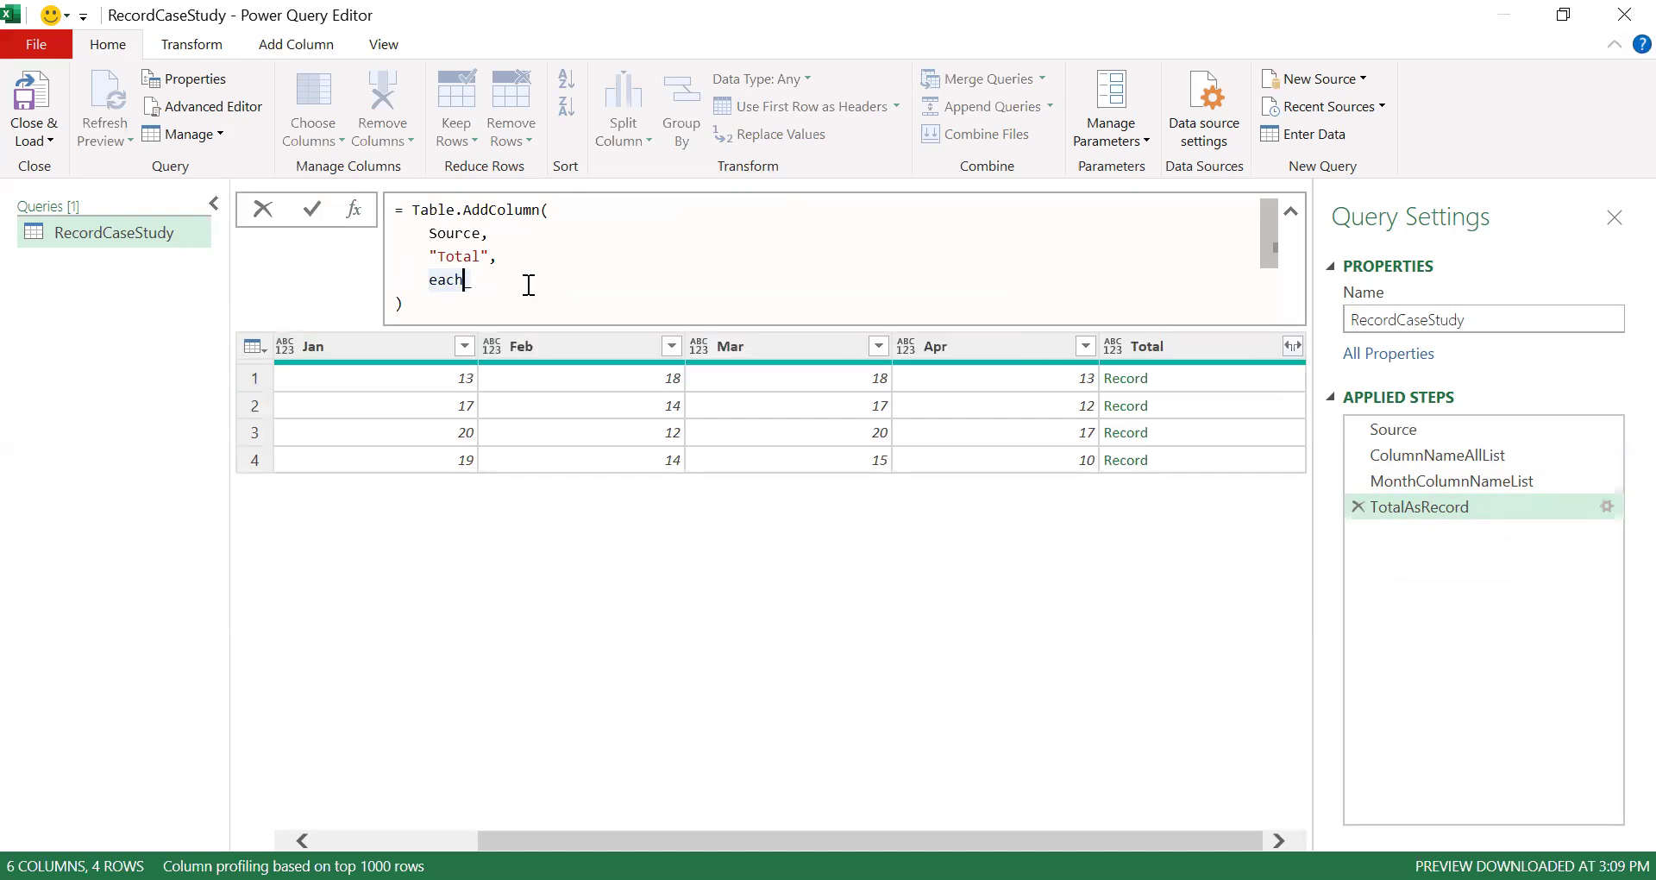
pyautogui.press('Return')
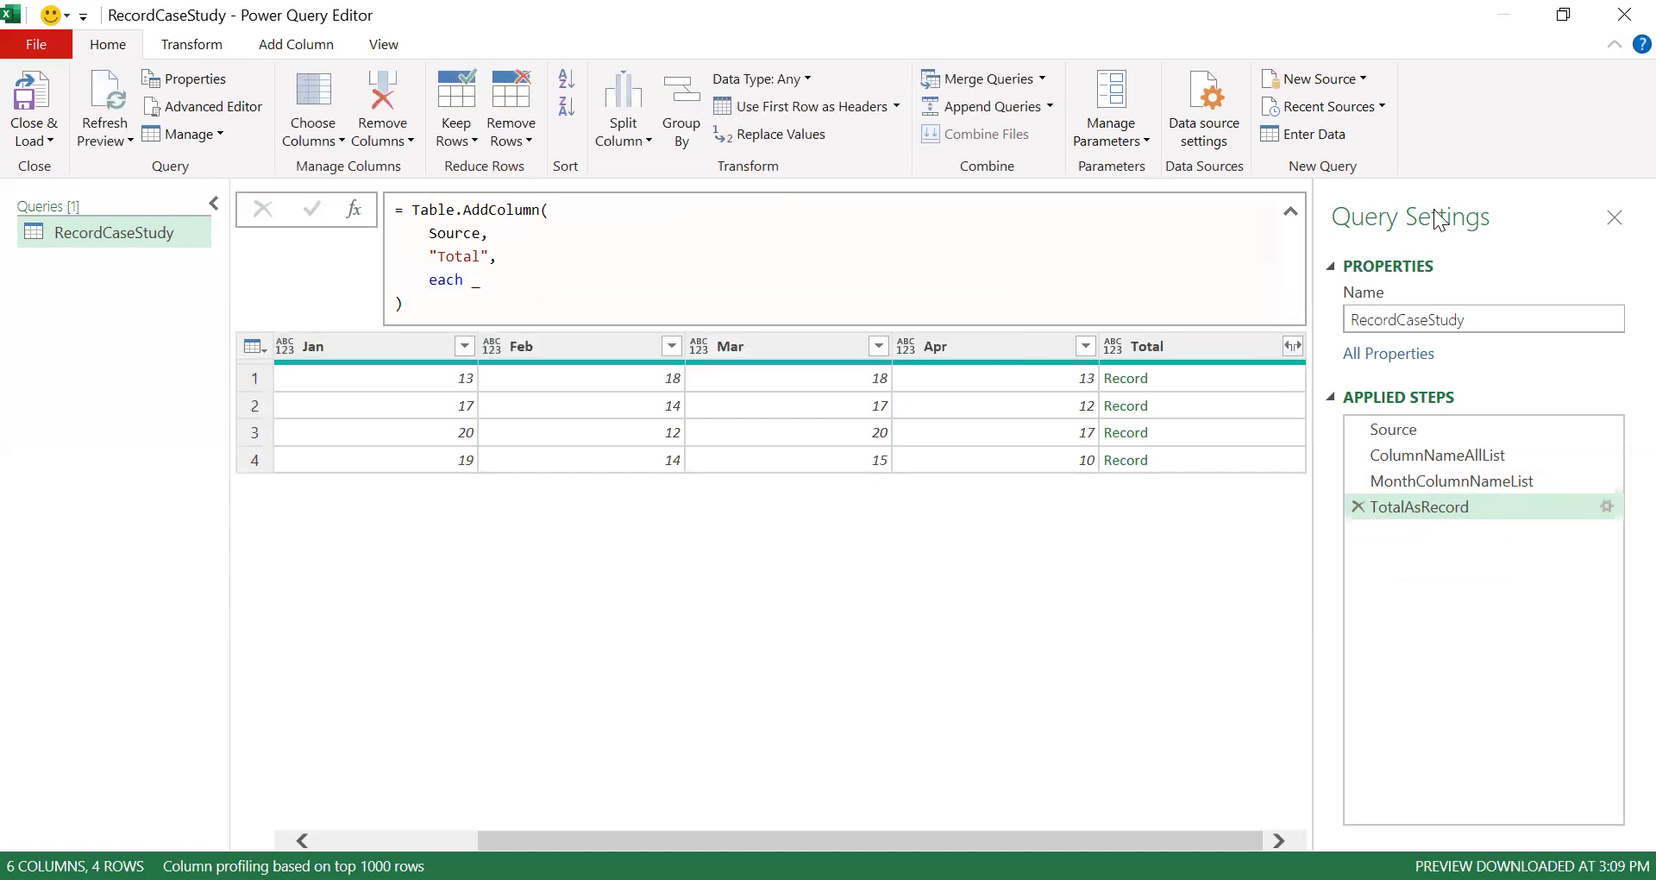
# - Change the Total column generator to Record.SelectFields(_, MonthColumnNameList) and preview a row's selected month fields
pyautogui.click(1228, 321)
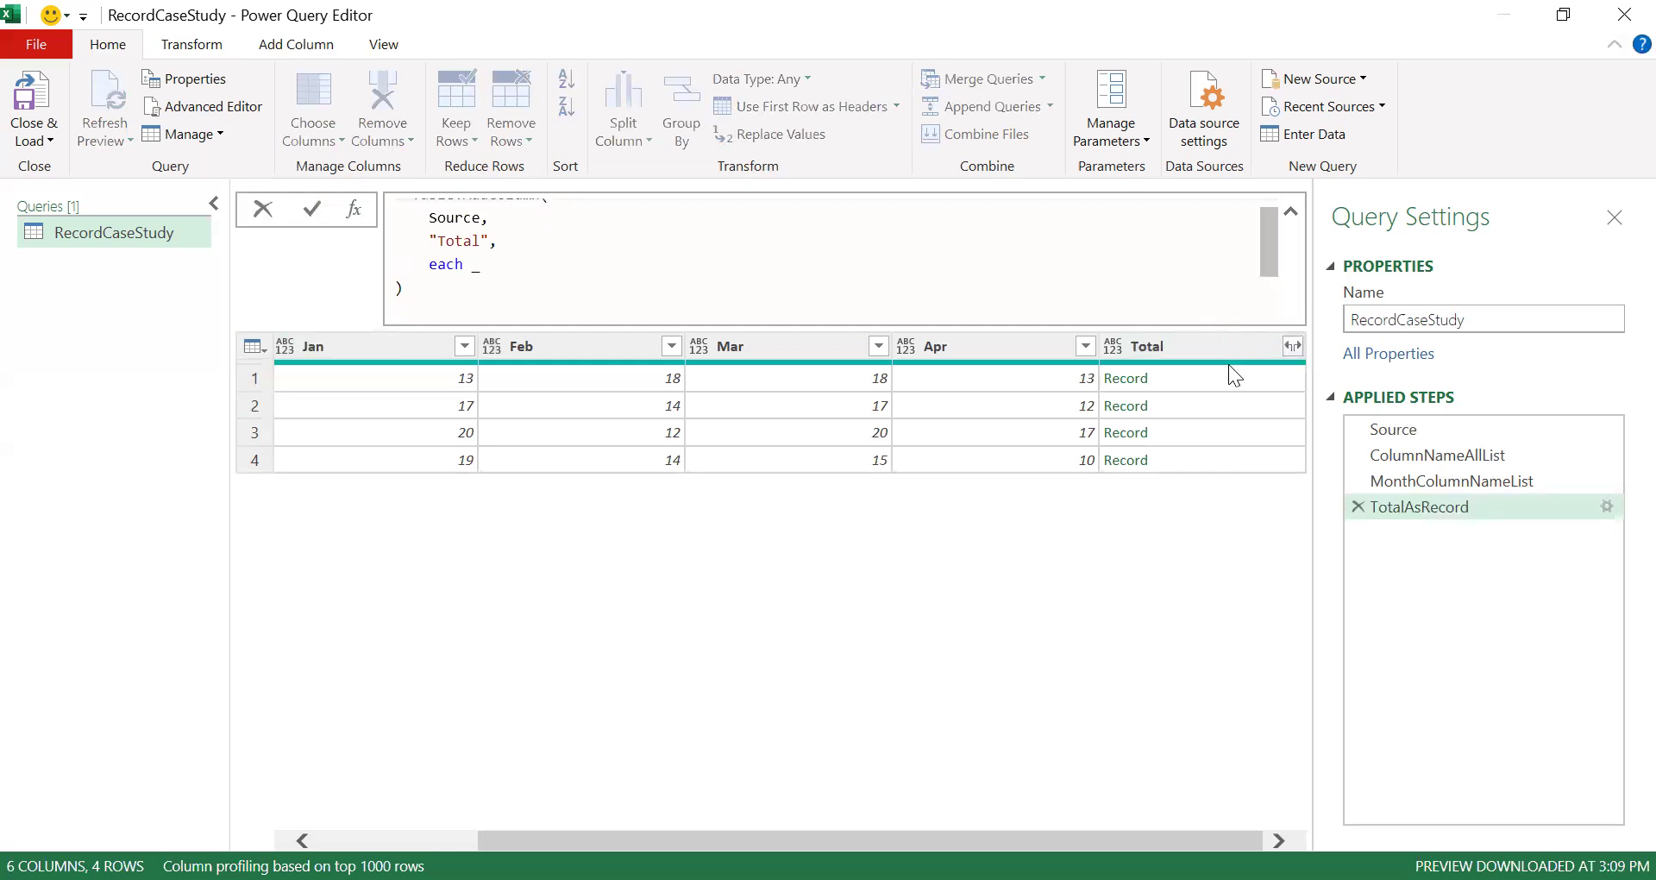
pyautogui.click(489, 270)
pyautogui.write('Record.Field')
pyautogui.hotkey('ctrl', 'Left')
pyautogui.write('Select')
pyautogui.press('End')
pyautogui.write('s(')
pyautogui.write('_')
pyautogui.write(',')
pyautogui.write('Month')
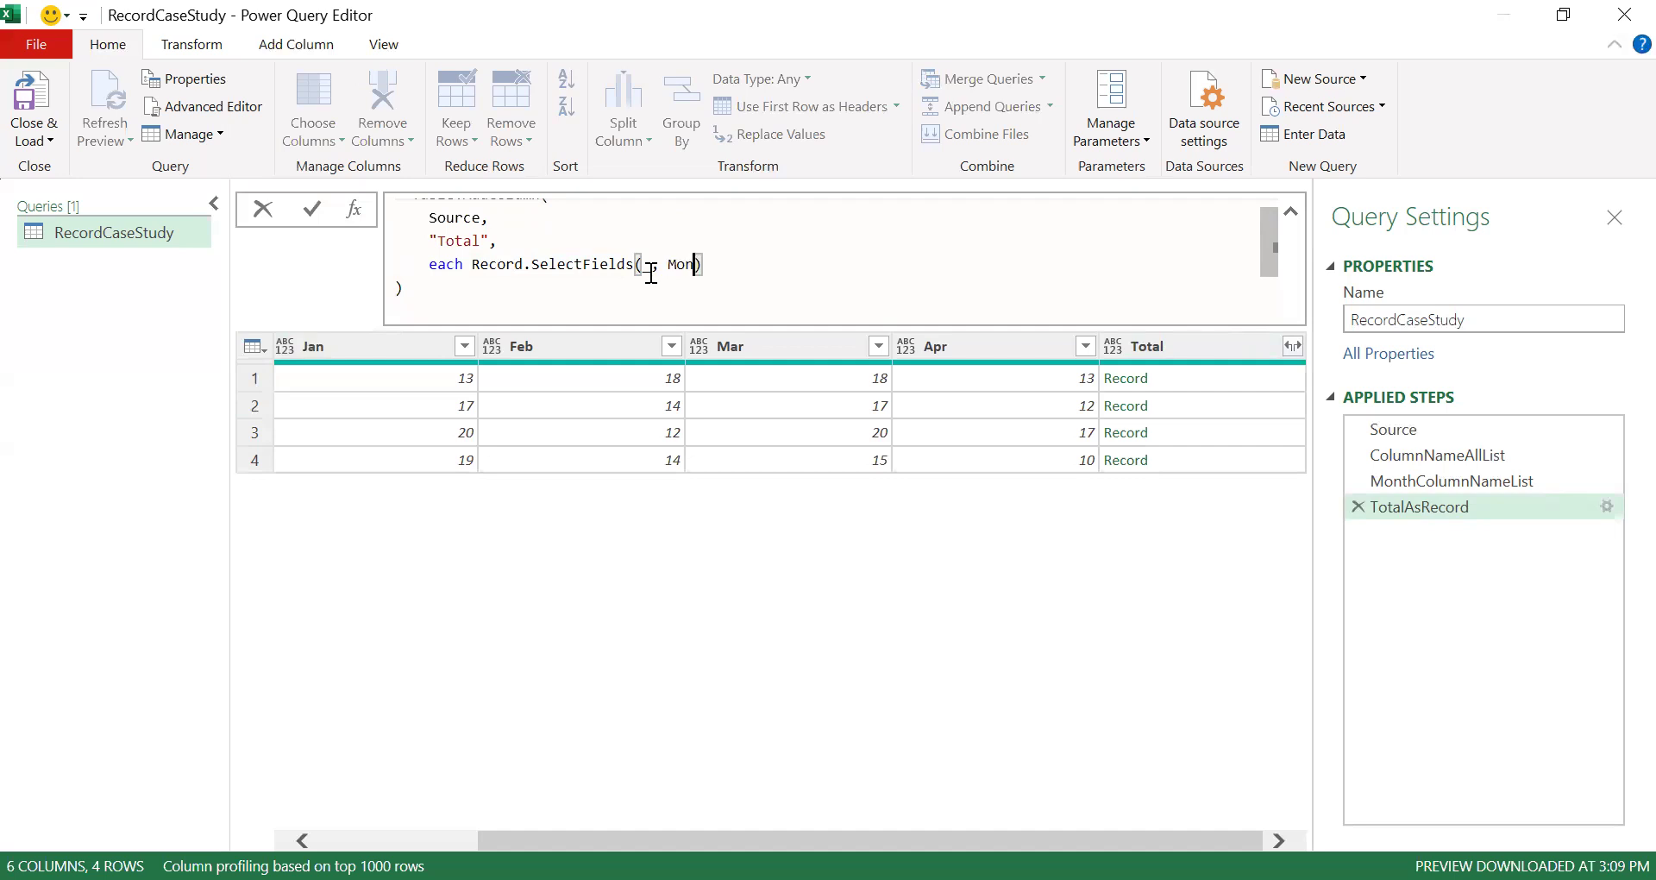
pyautogui.write('ColumnNameList')
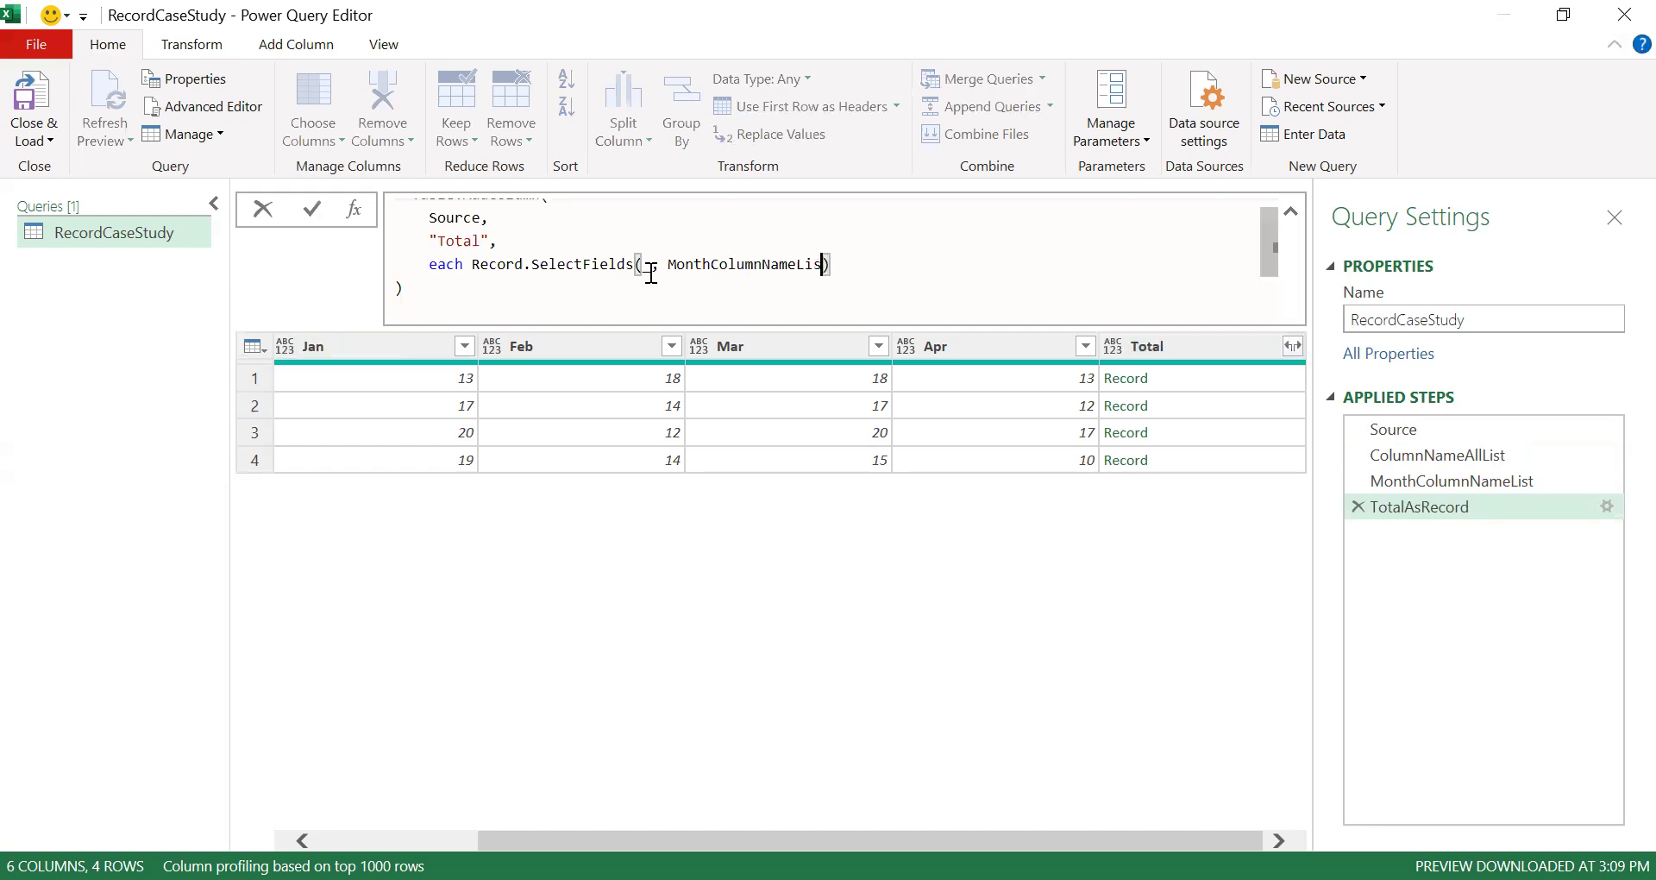
pyautogui.press('Return')
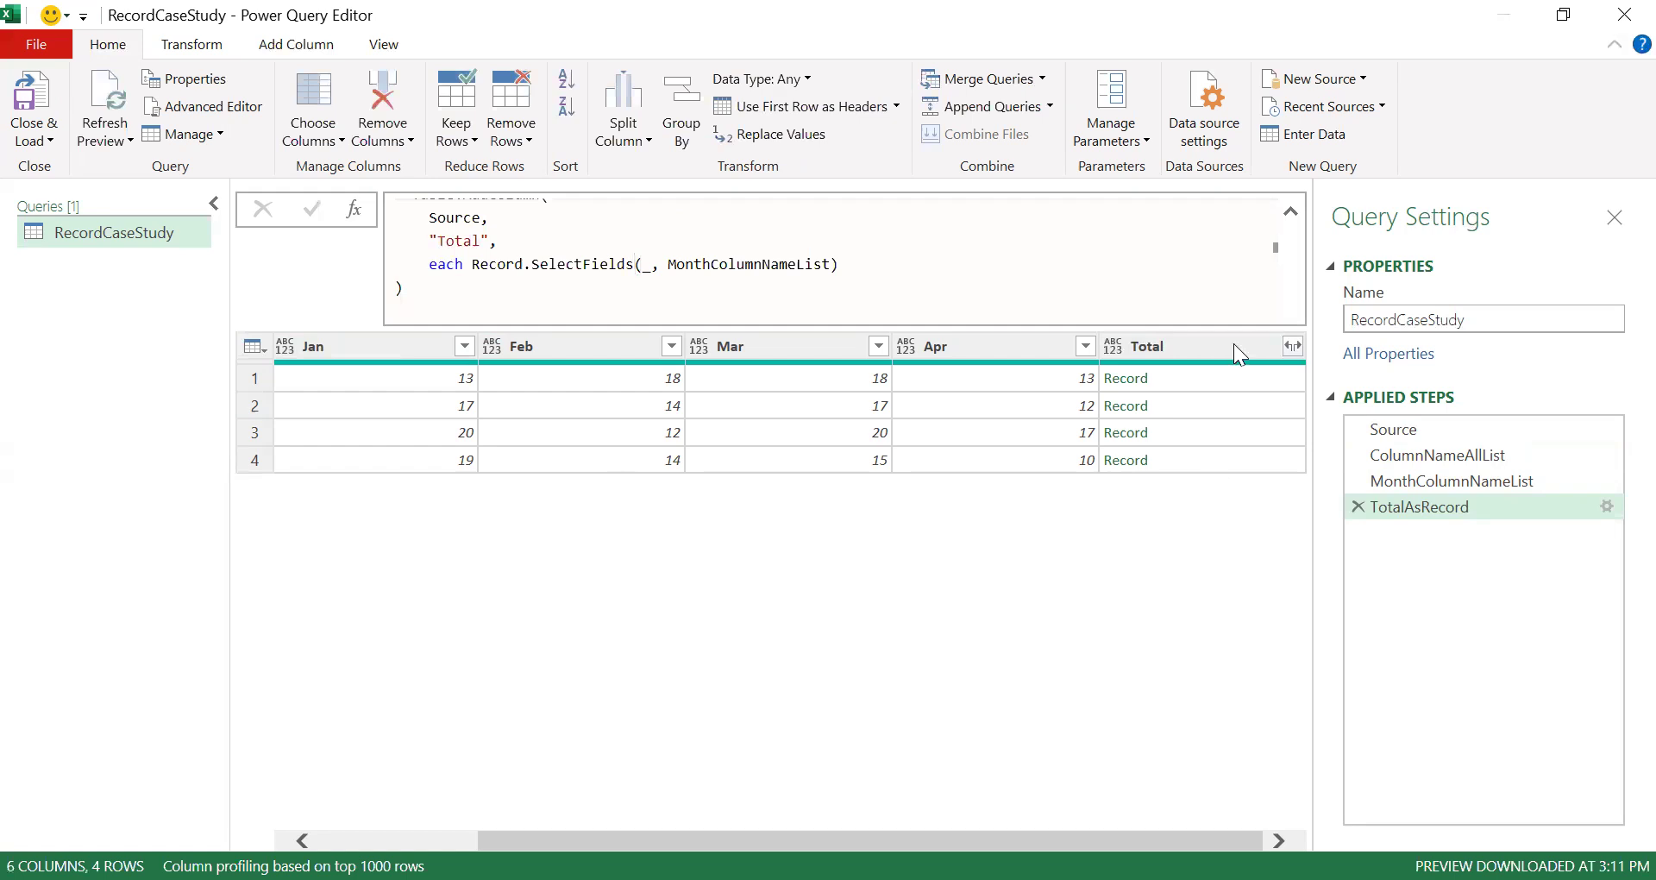
pyautogui.click(1206, 378)
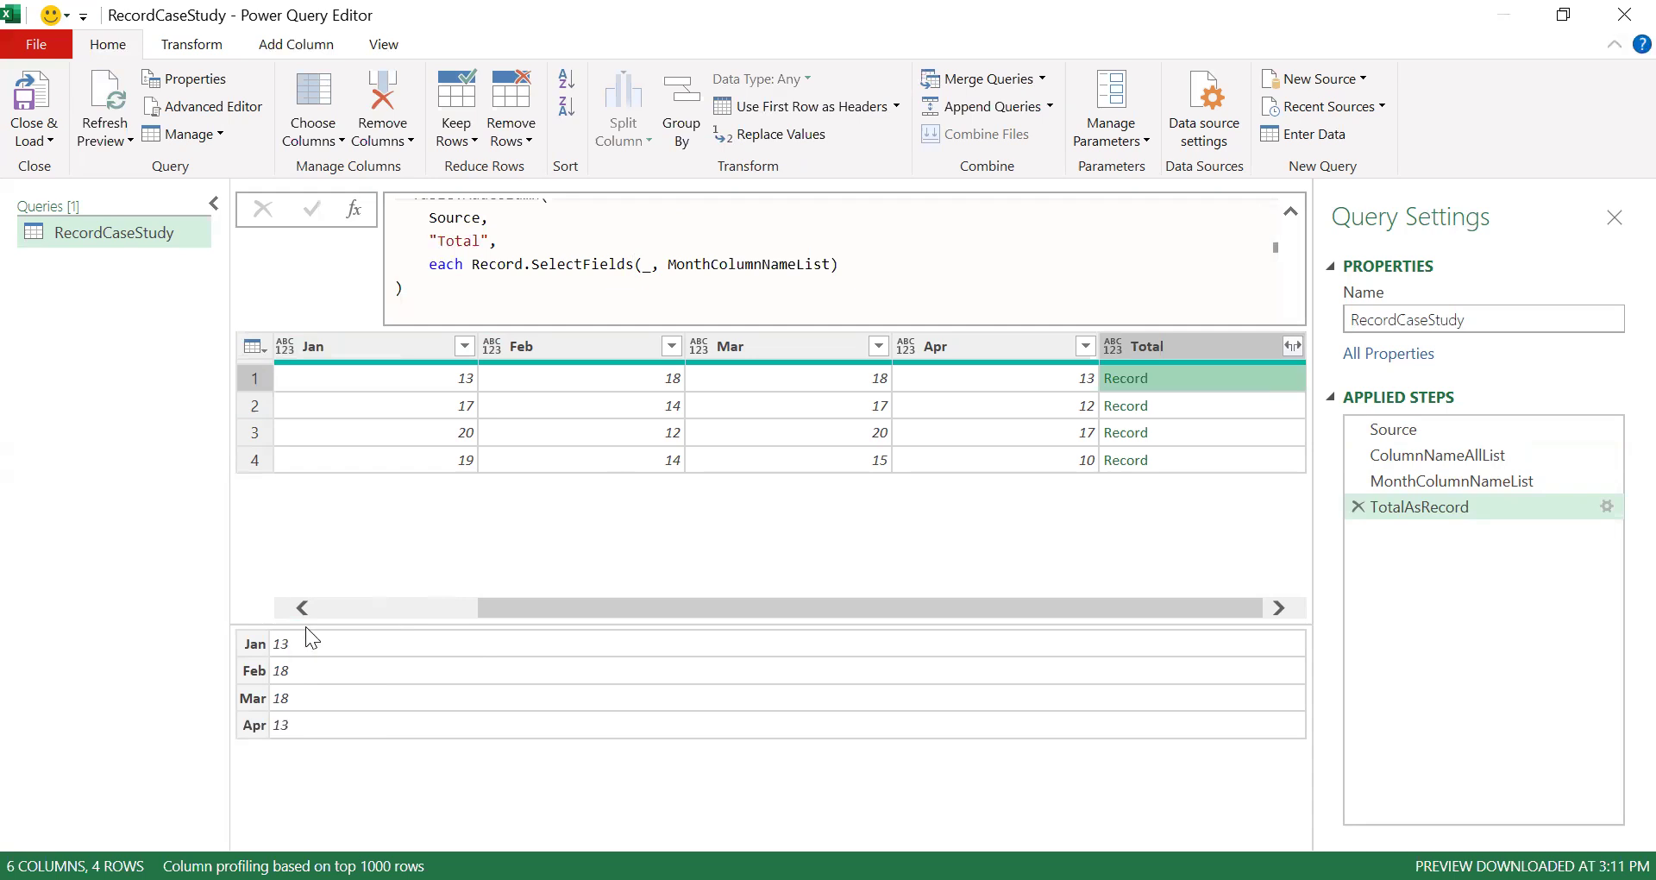
# - Wrap the Record.SelectFields call in Record.ToList and preview a row's resulting list of values
pyautogui.click(472, 265)
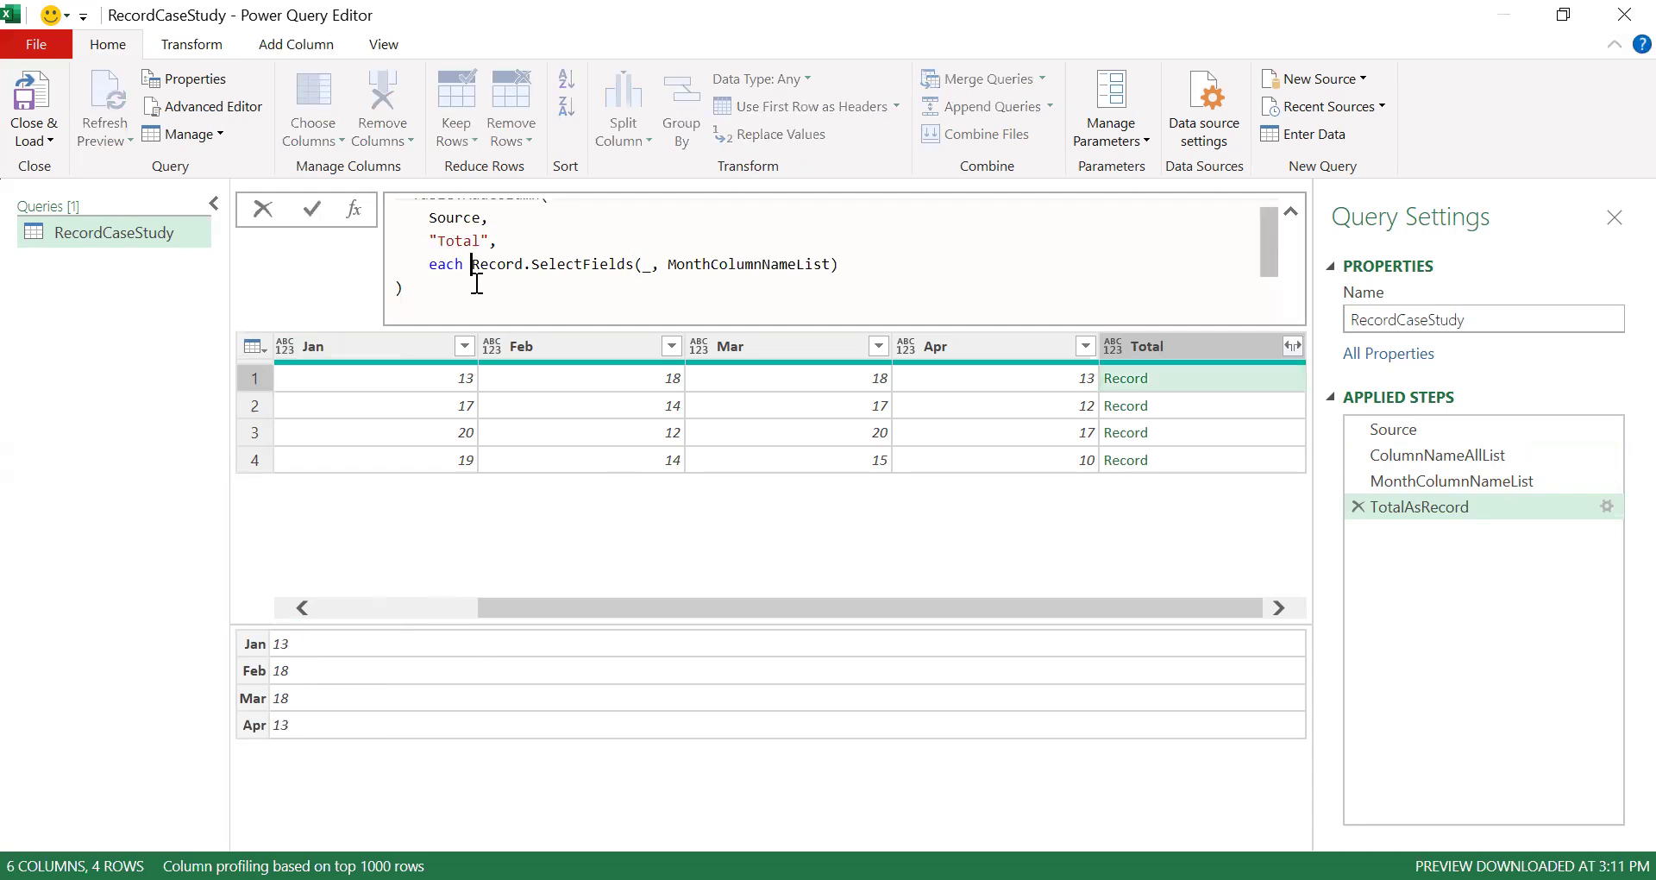
pyautogui.hotkey('shift', 'End')
pyautogui.hotkey('ctrl', 'c')
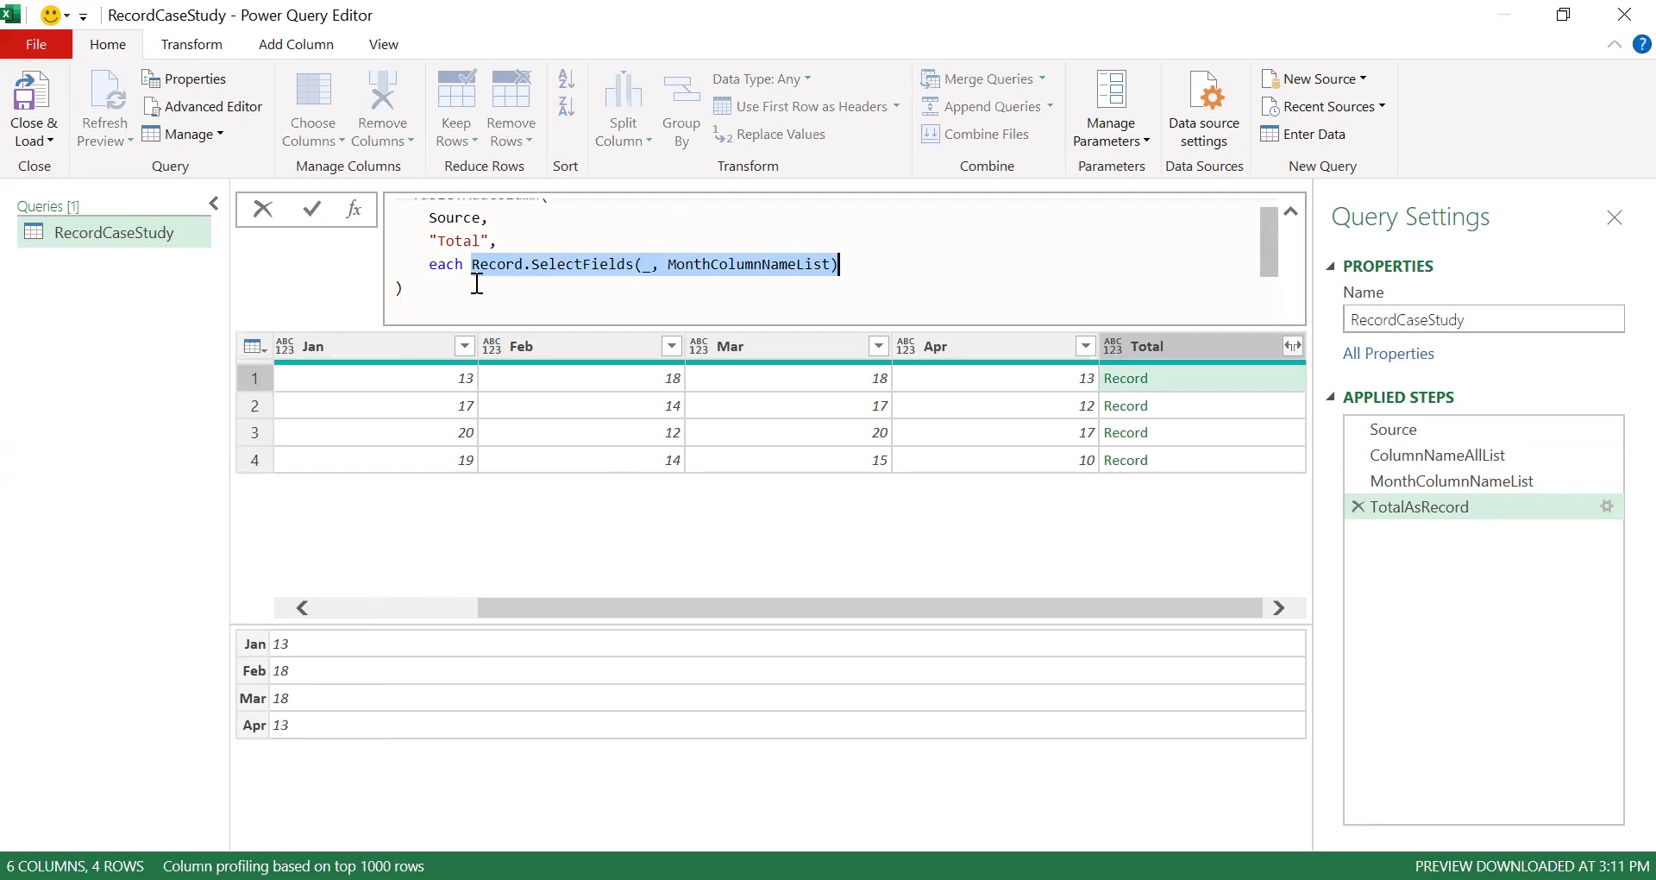
pyautogui.press('Delete')
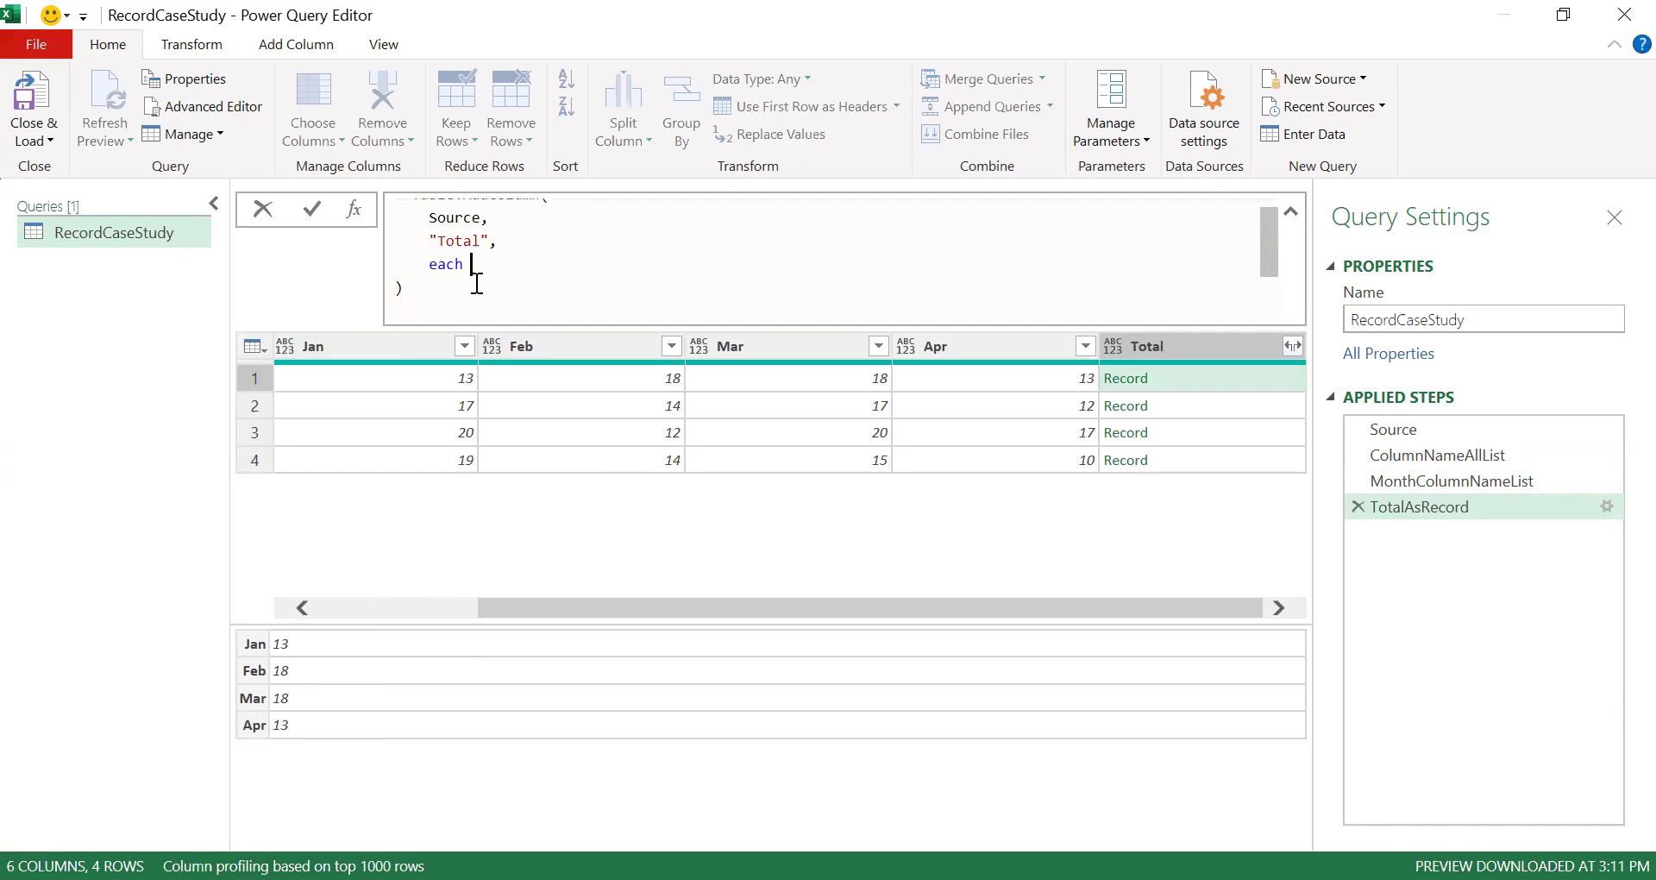
pyautogui.write('Record.ToList(')
pyautogui.hotkey('ctrl', 'v')
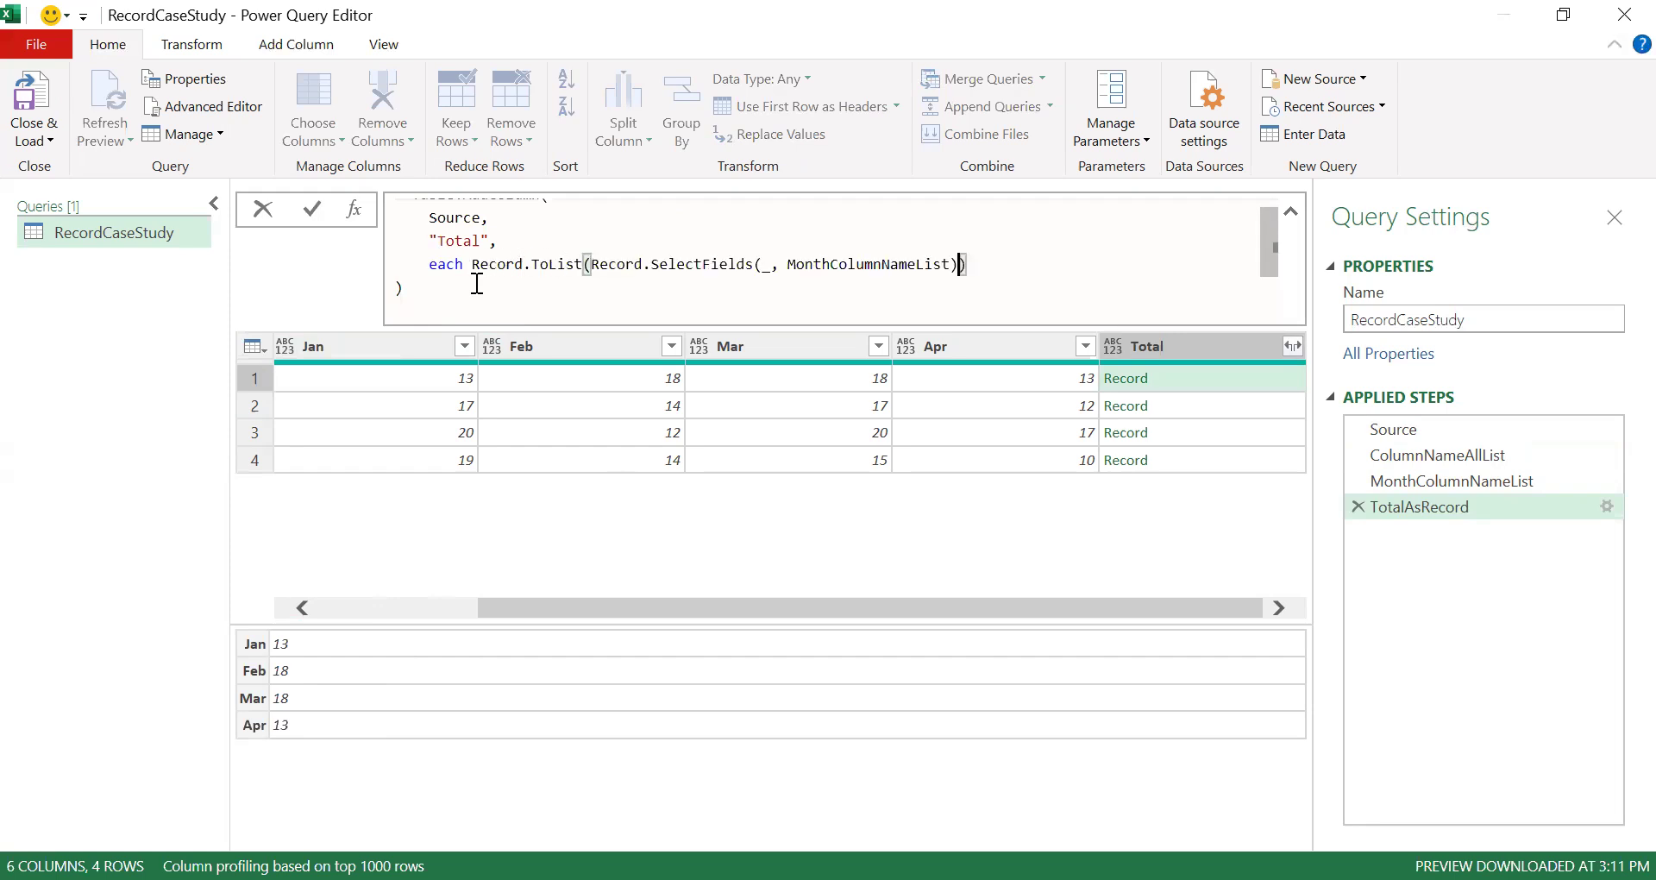
pyautogui.press('Return')
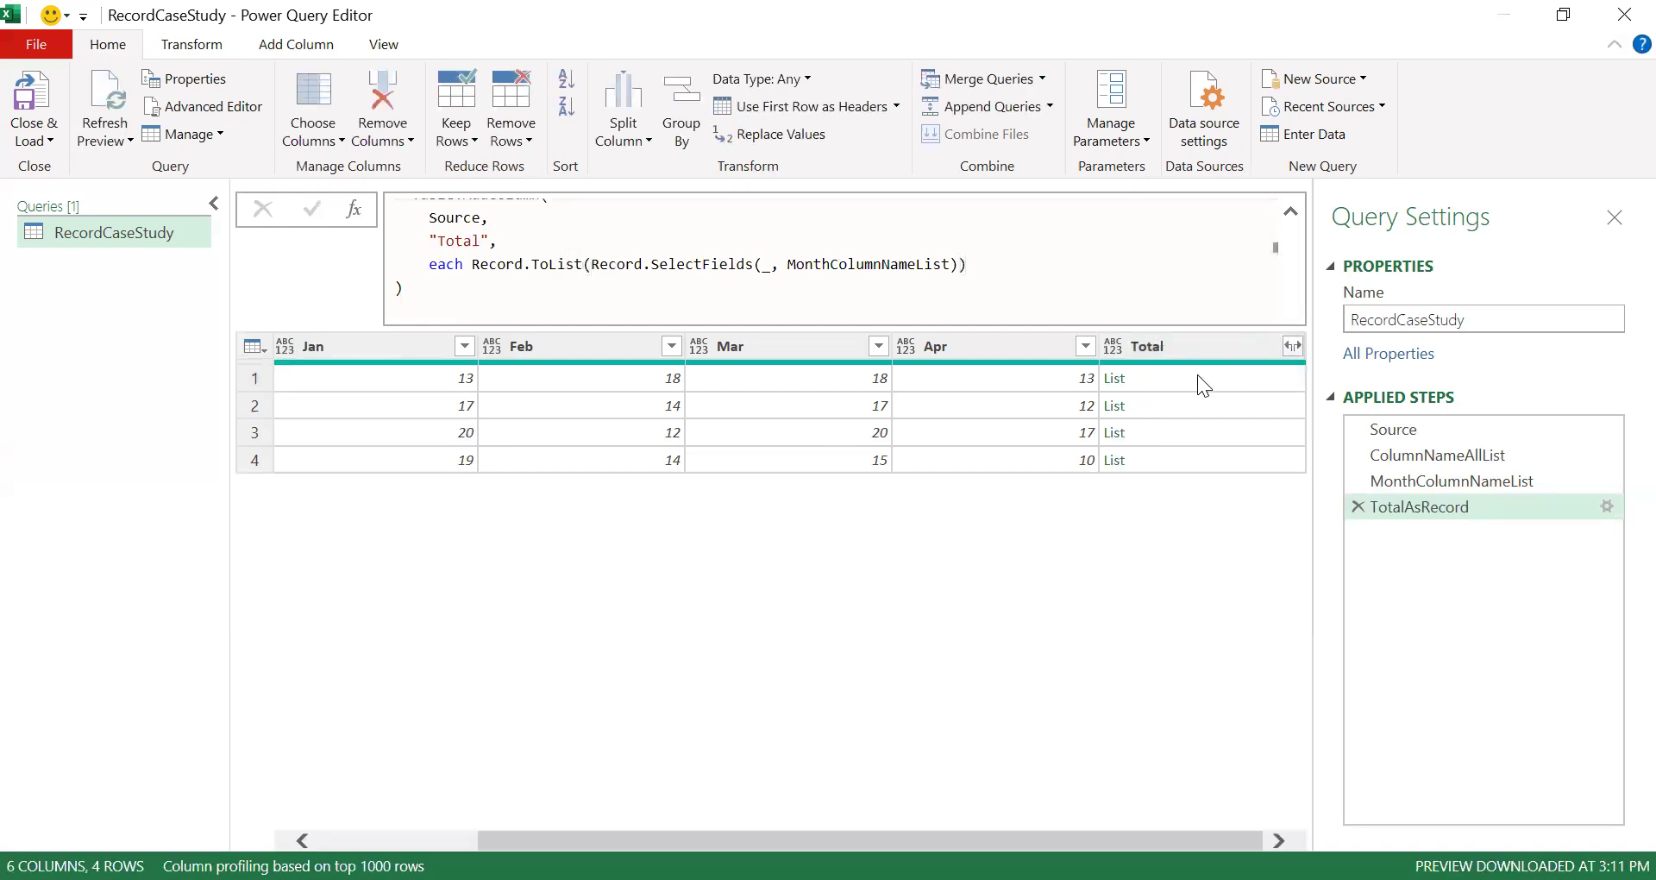
pyautogui.click(1199, 380)
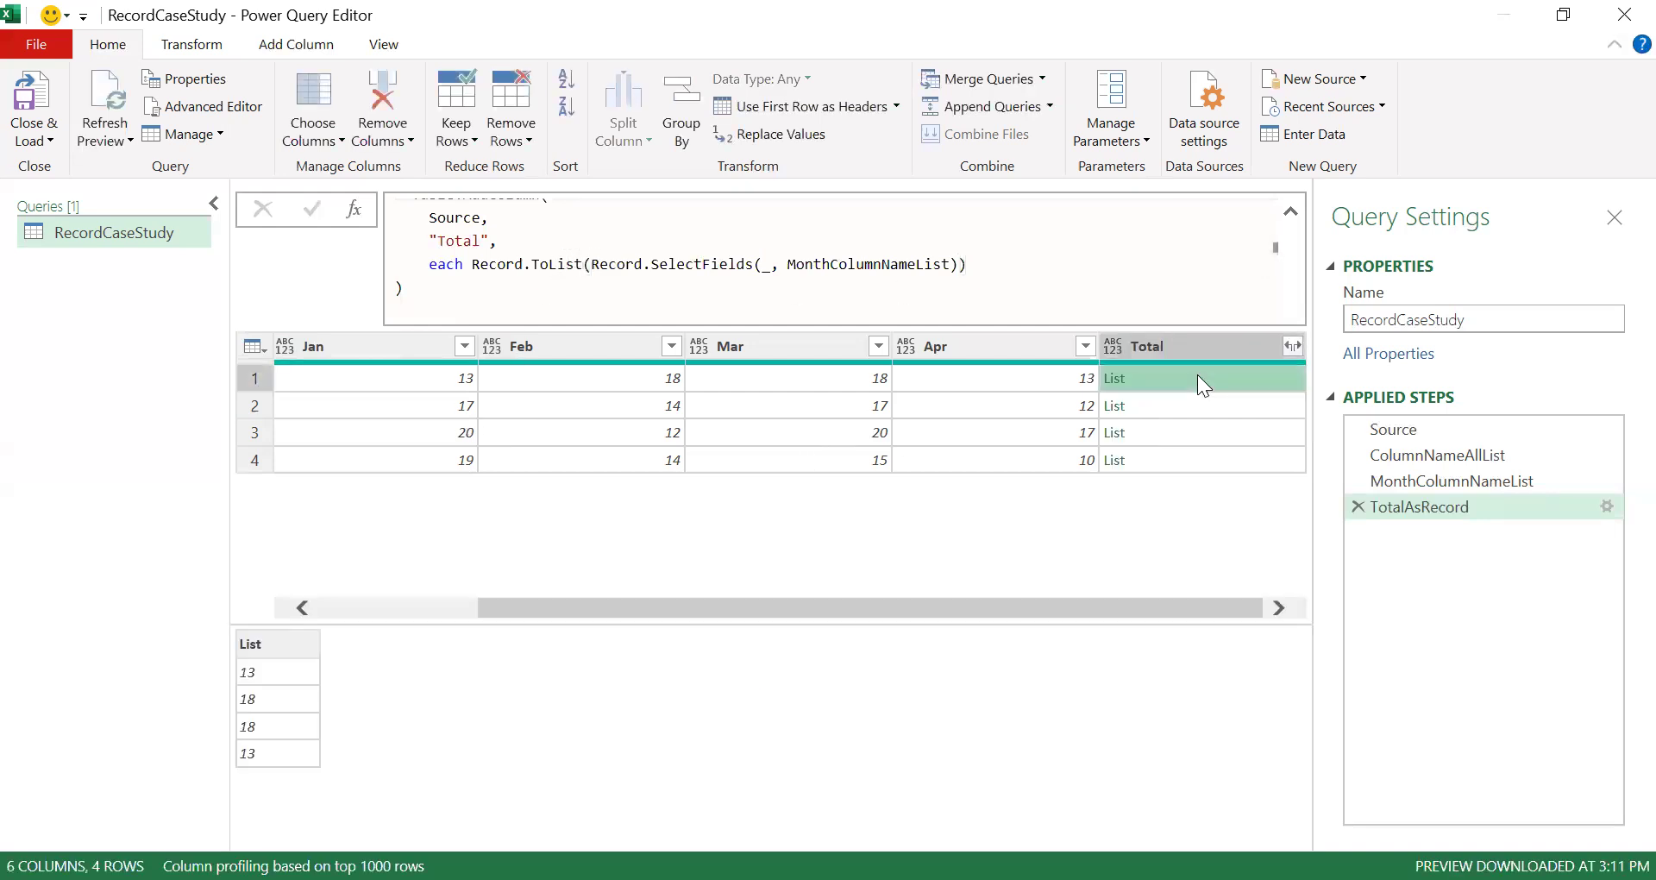
# - Wrap the Record.ToList expression in List.Sum so Total sums each row's month values, and preview a total
pyautogui.click(473, 264)
pyautogui.hotkey('shift', 'End')
pyautogui.hotkey('ctrl', 'c')
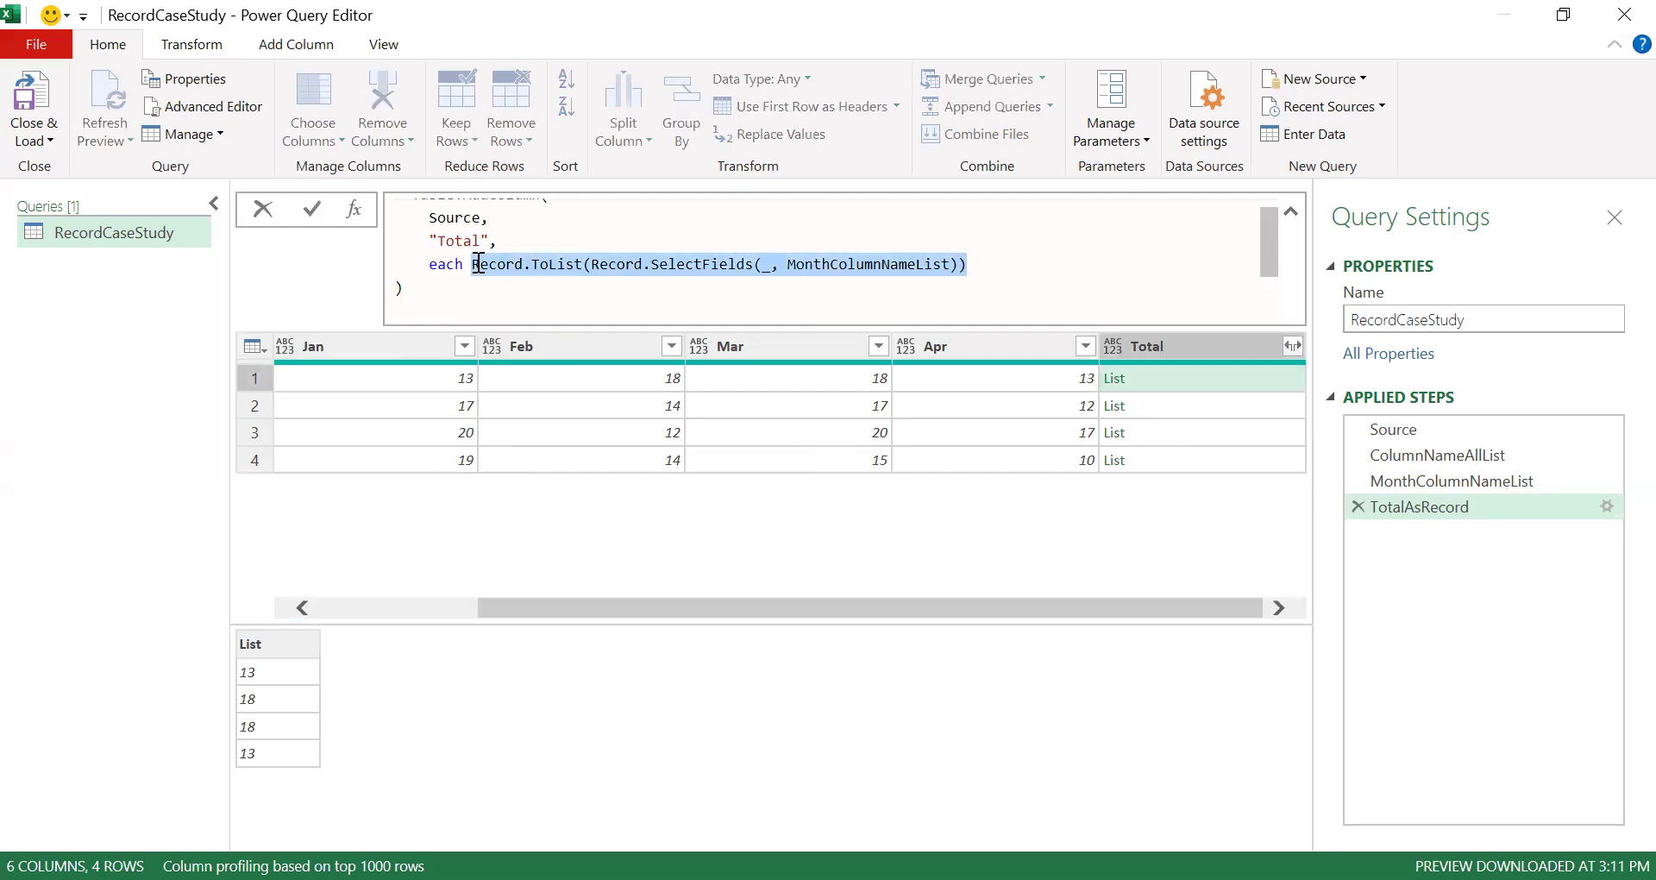
pyautogui.write('List.Sum(')
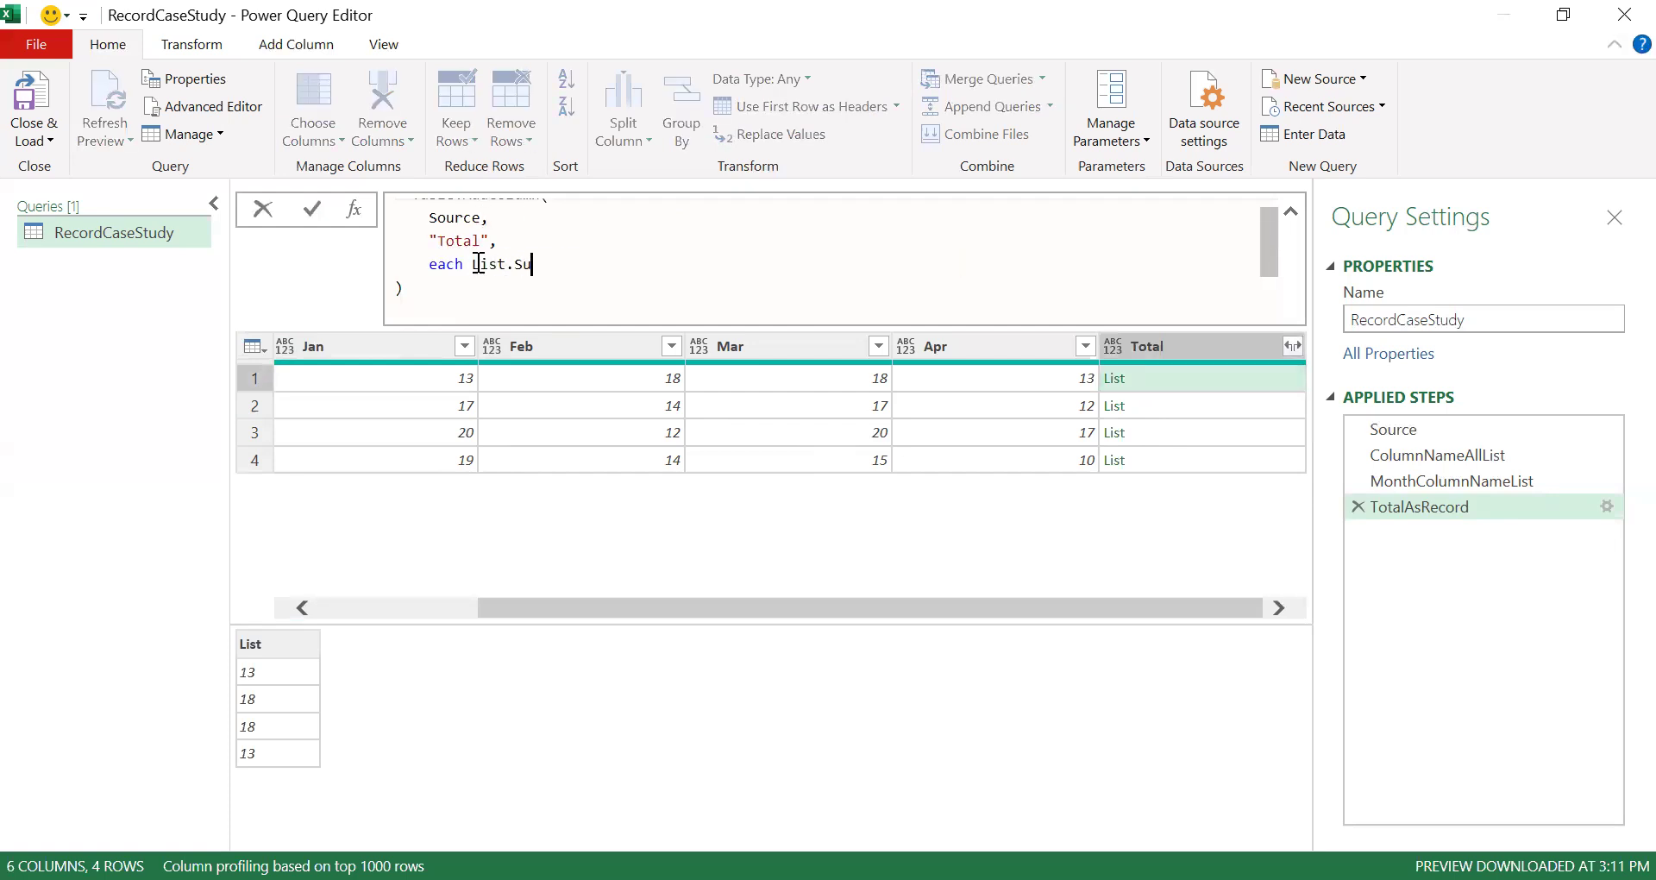
pyautogui.hotkey('ctrl', 'v')
pyautogui.press('Return')
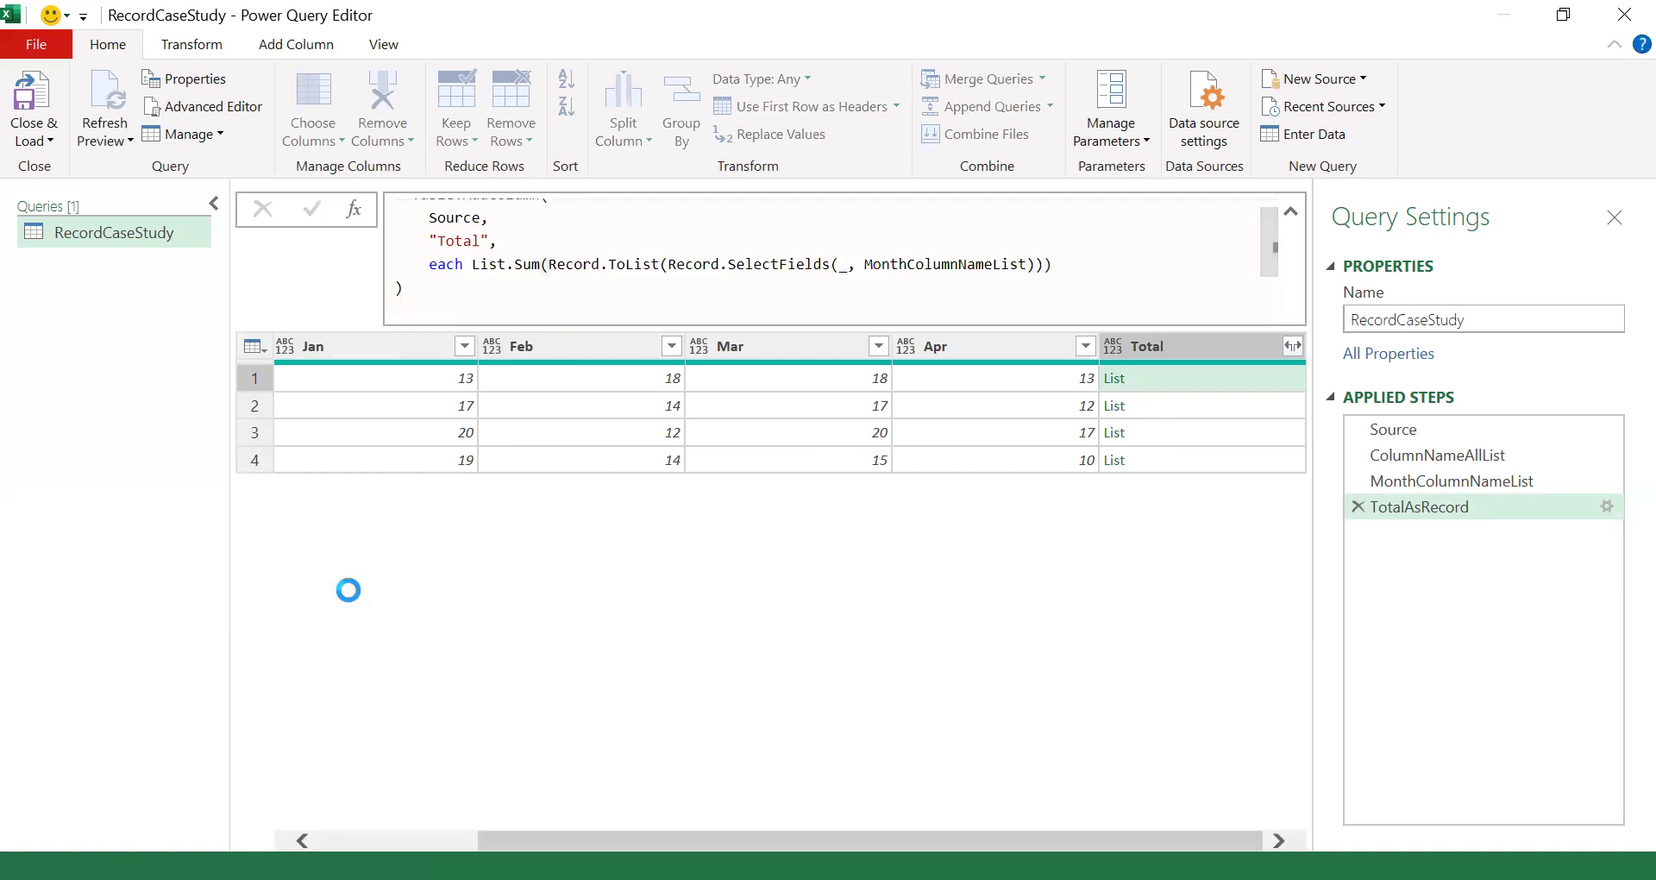
pyautogui.click(1251, 377)
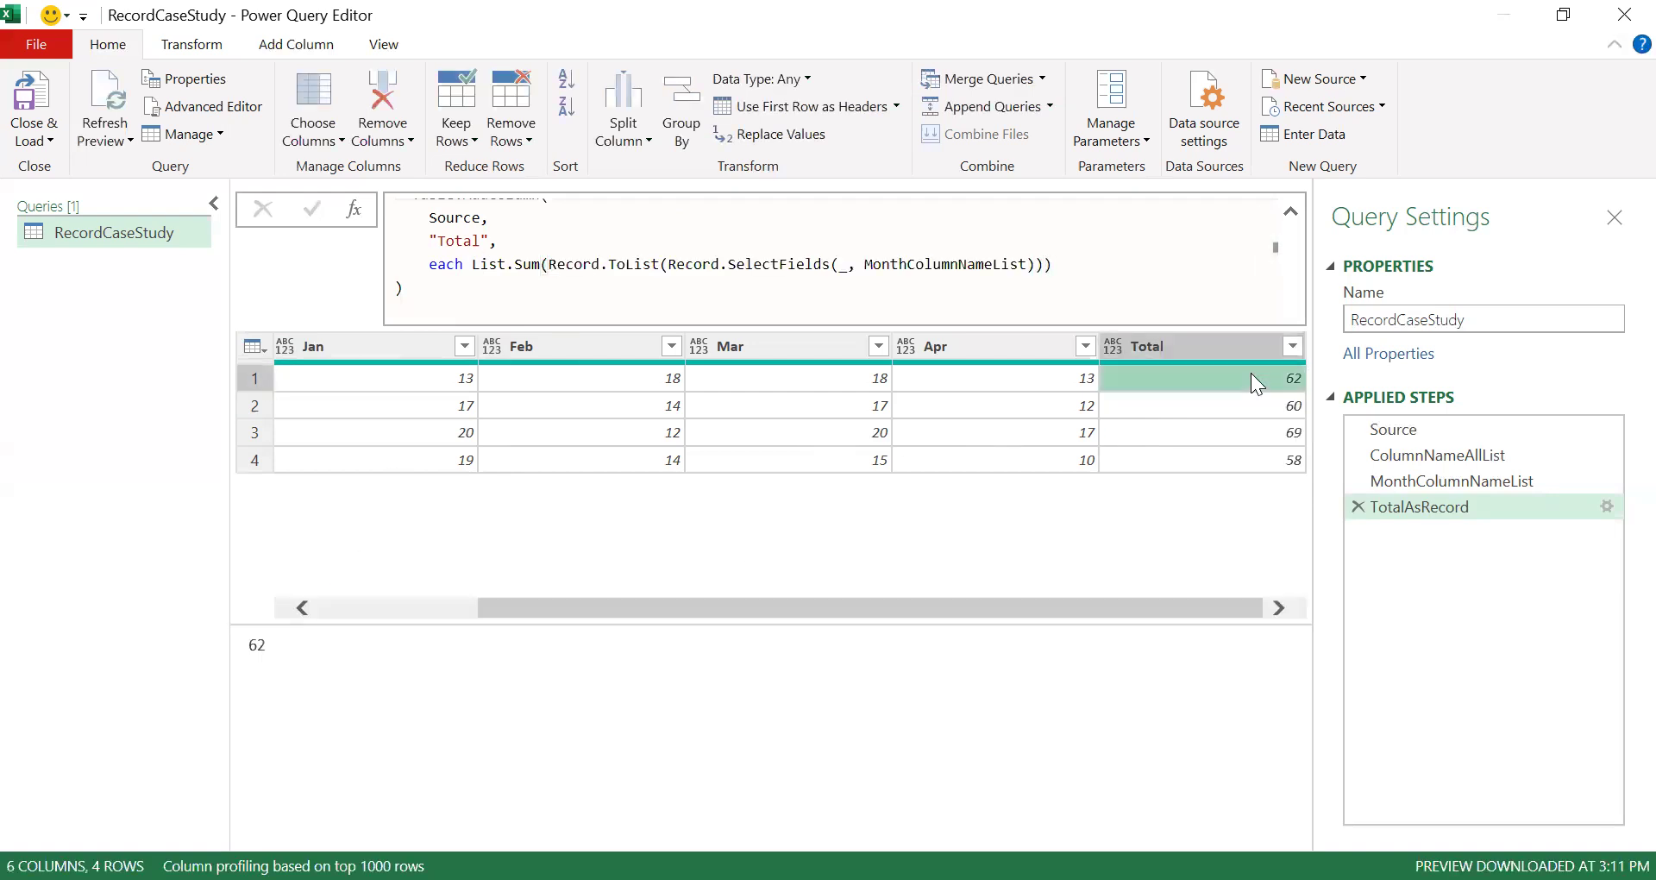
# - Add Number.Type as the column type argument of Table.AddColumn and check the typed Total column
pyautogui.click(1067, 261)
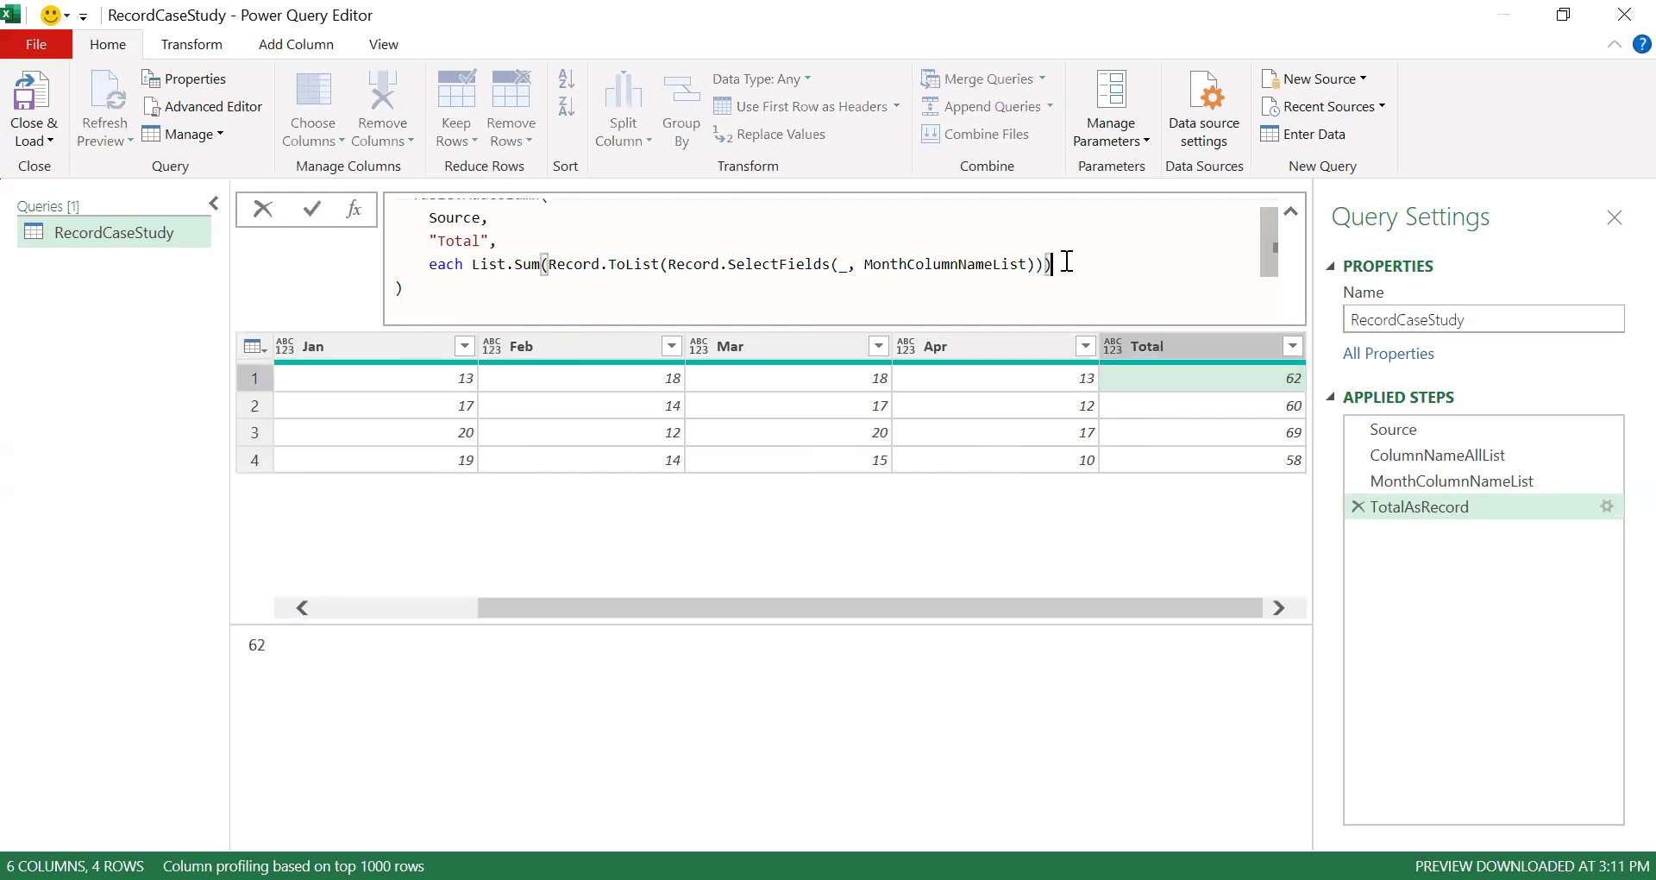
pyautogui.write(',')
pyautogui.hotkey('shift', 'Return')
pyautogui.click(1066, 262)
pyautogui.write('type')
pyautogui.press('BackSpace')
pyautogui.press('BackSpace')
pyautogui.press('BackSpace')
pyautogui.press('BackSpace')
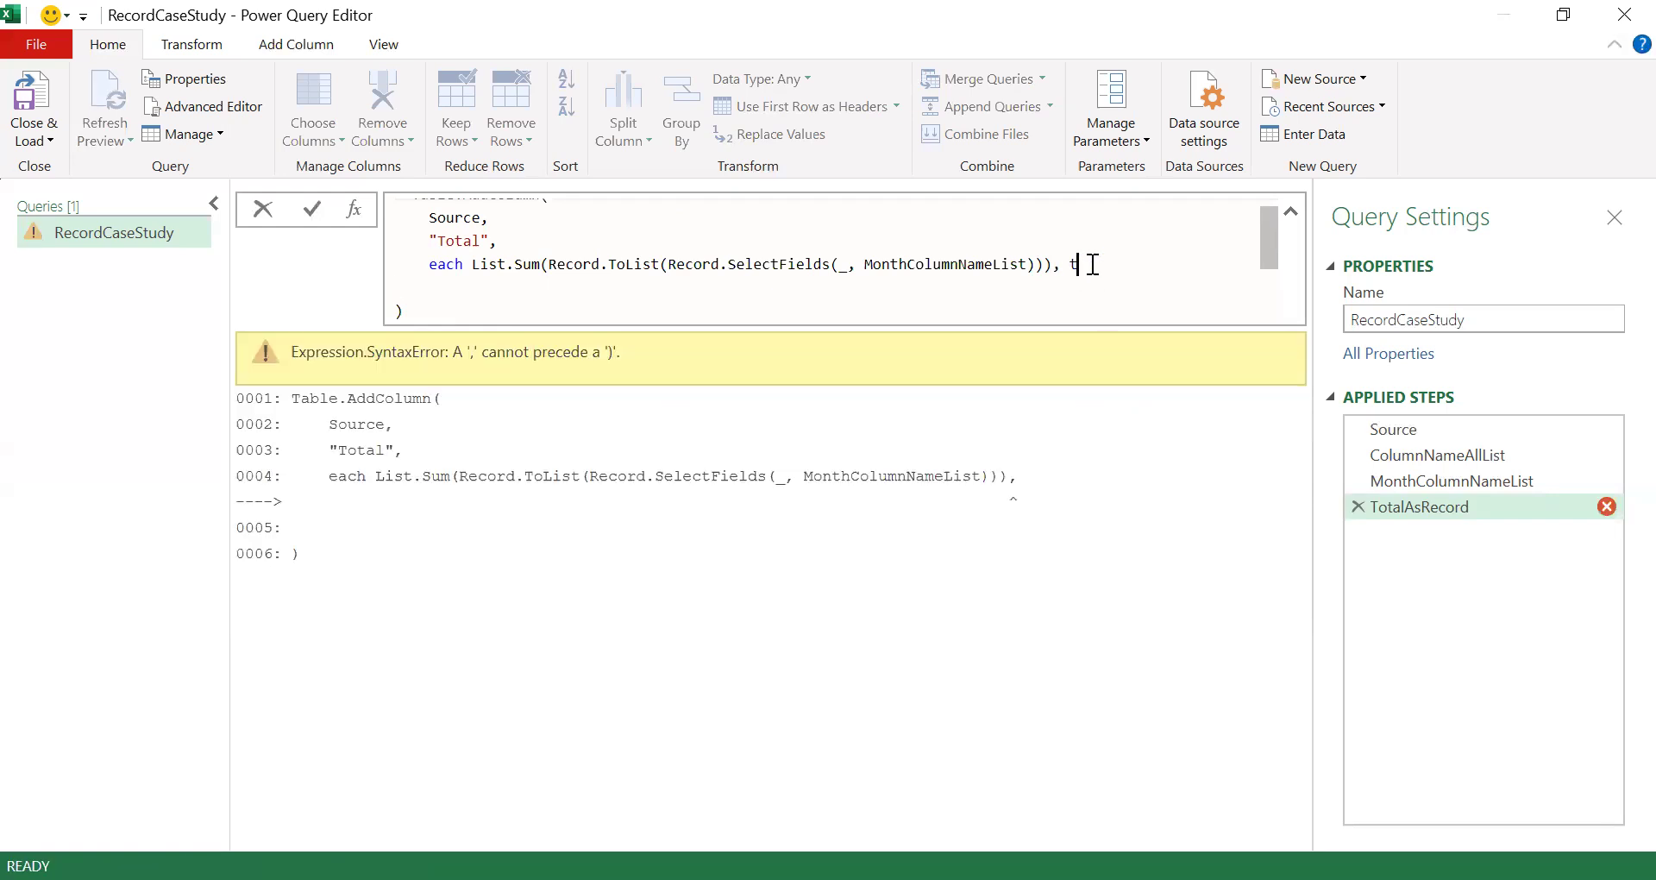
pyautogui.write('Number.Type')
pyautogui.press('Return')
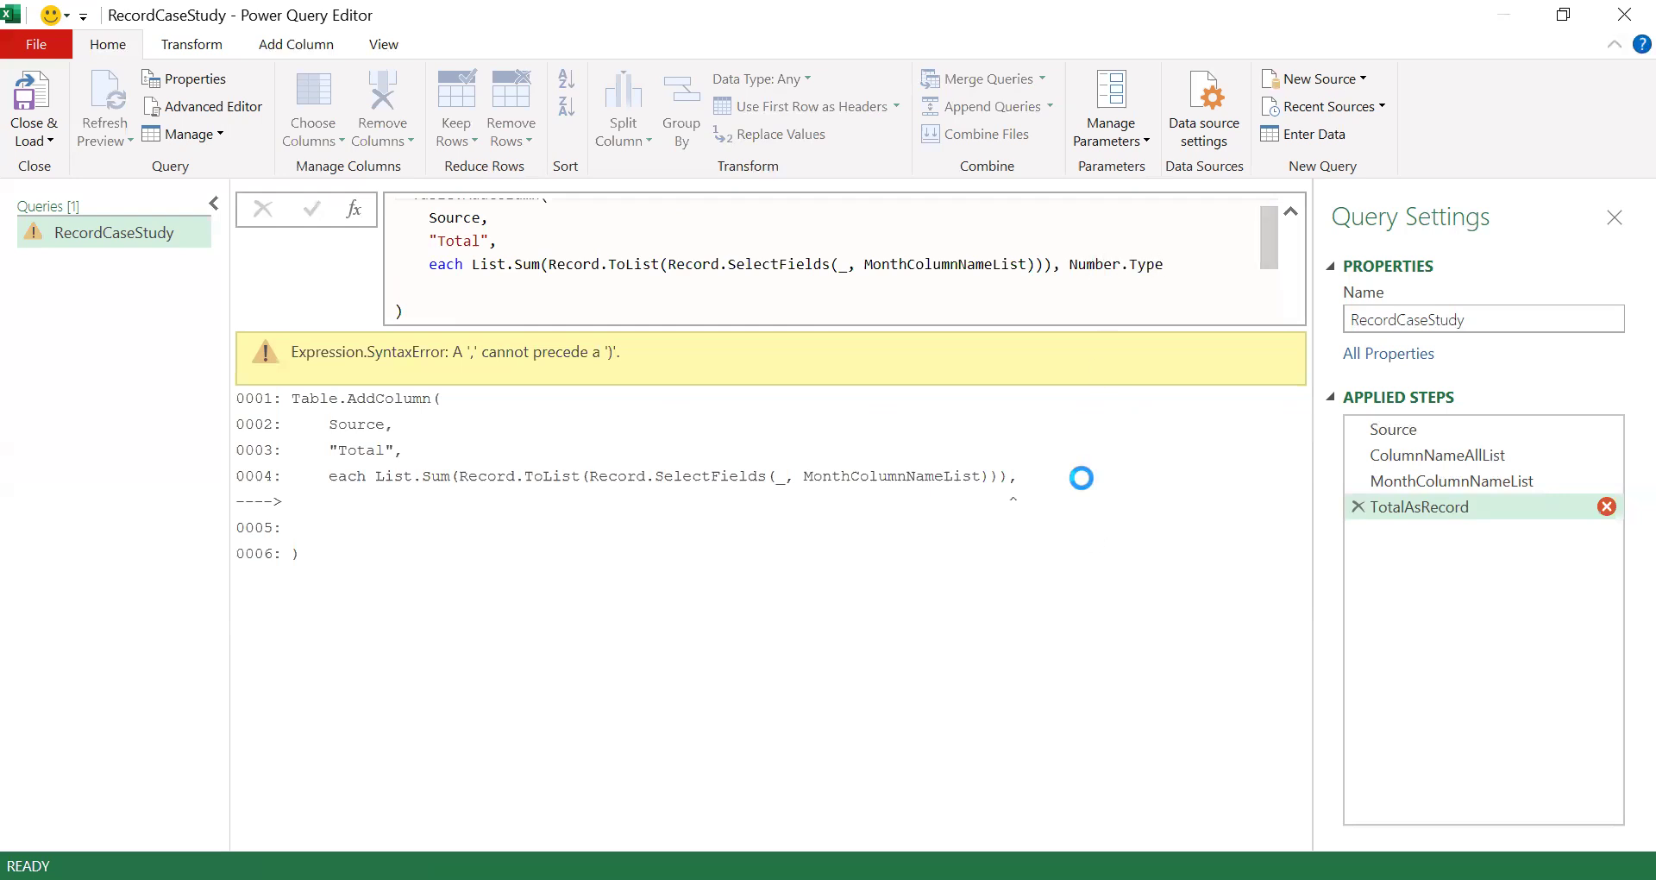
pyautogui.click(1174, 380)
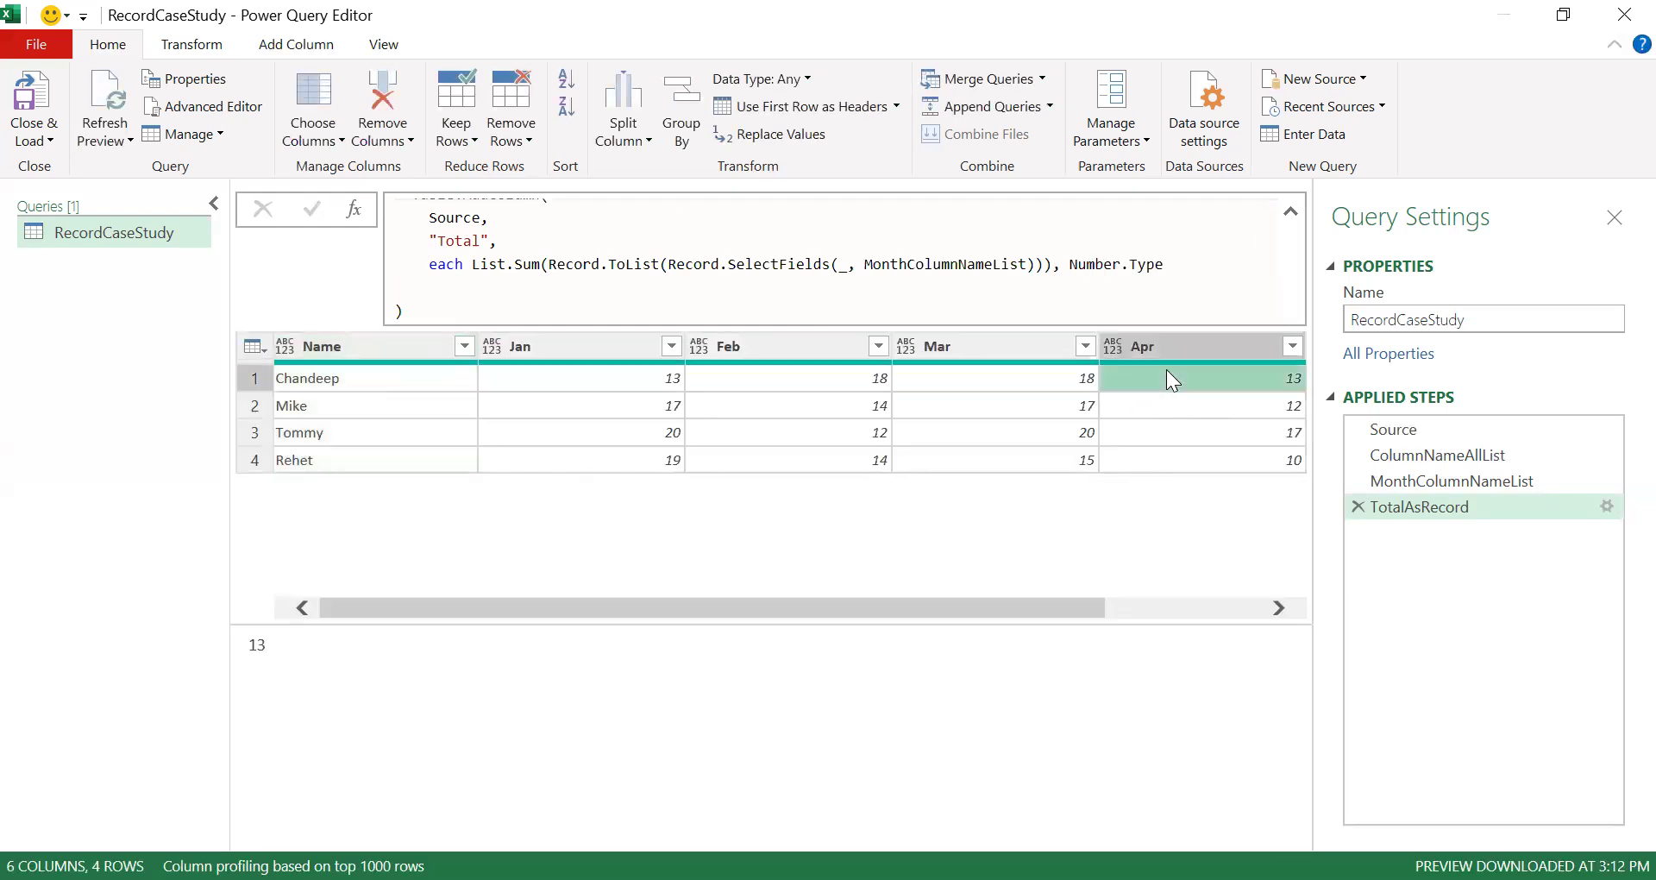
pyautogui.moveTo(799, 612); pyautogui.dragTo(957, 613)
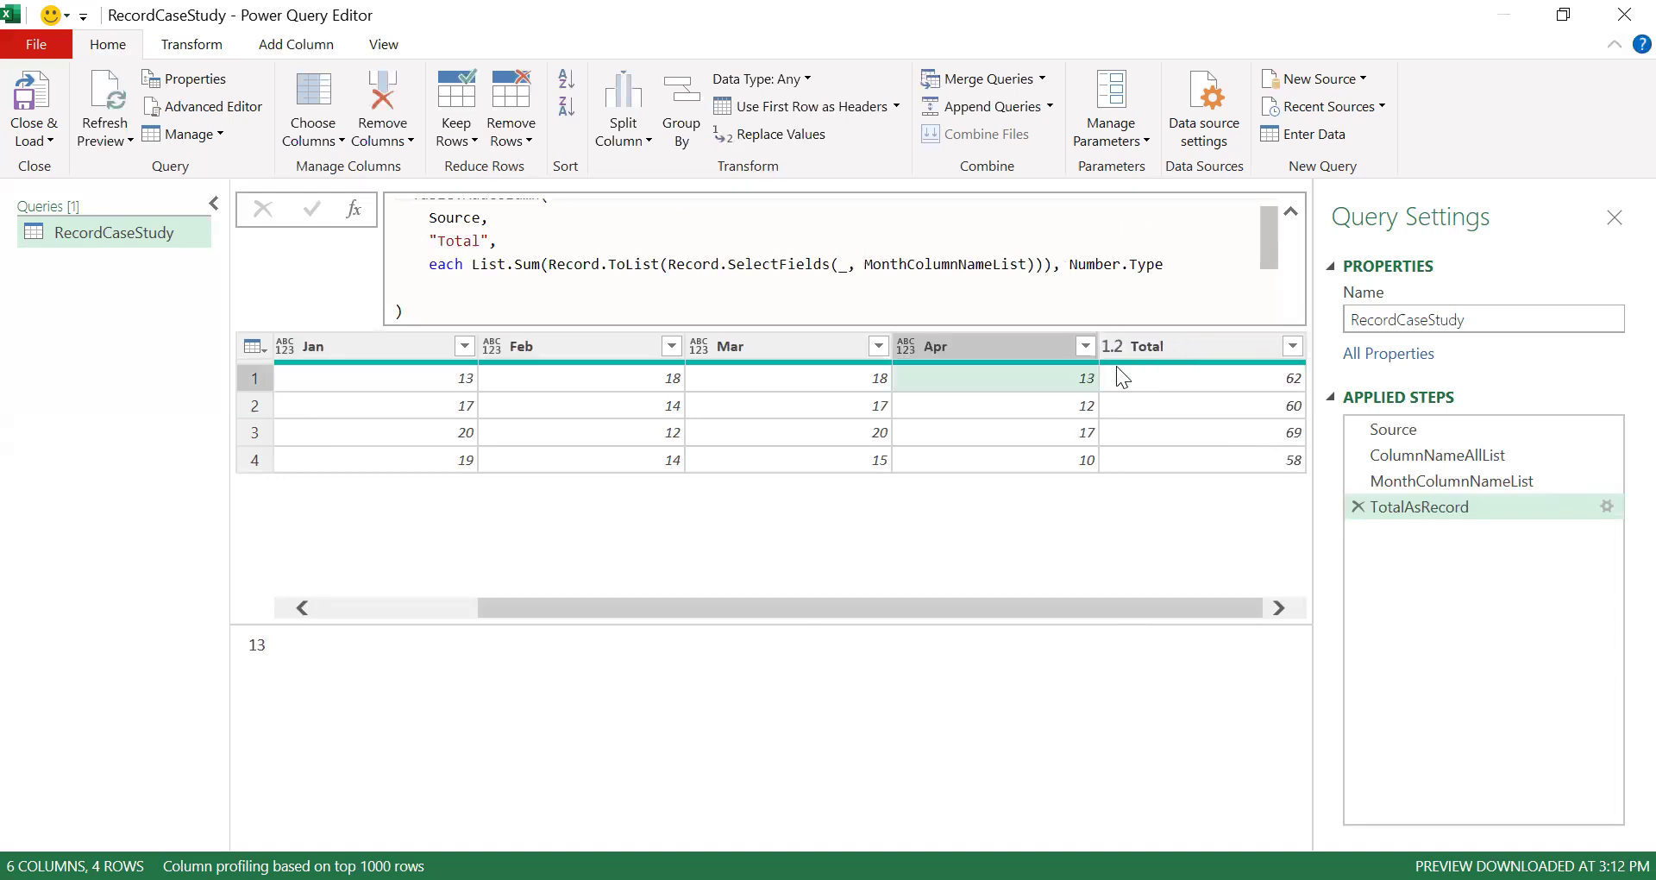
pyautogui.click(1136, 378)
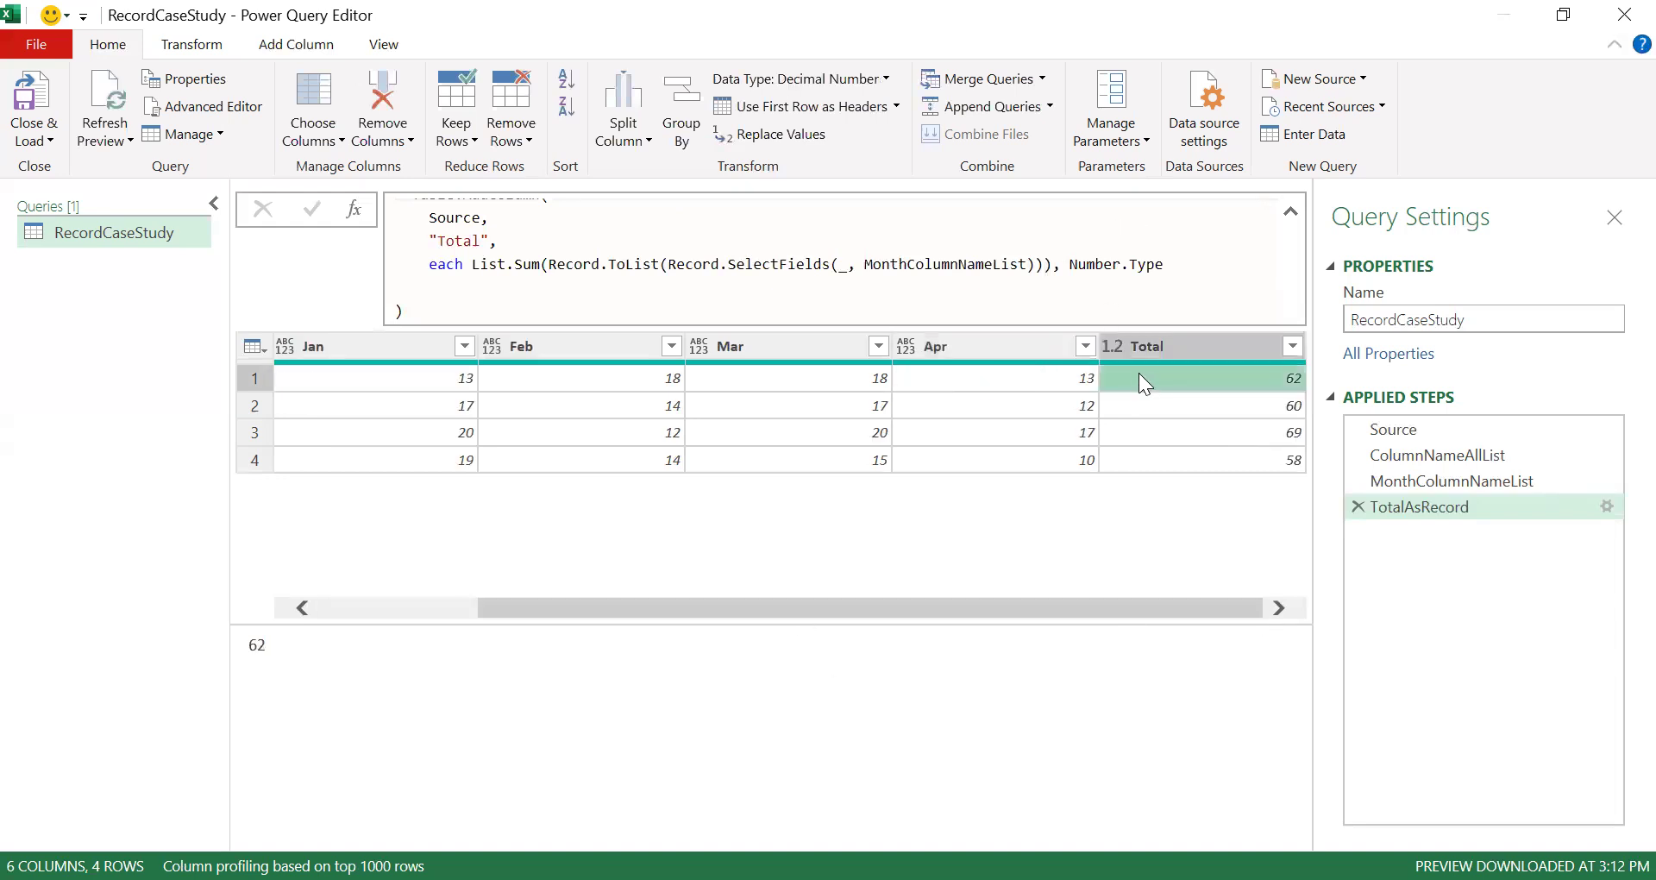